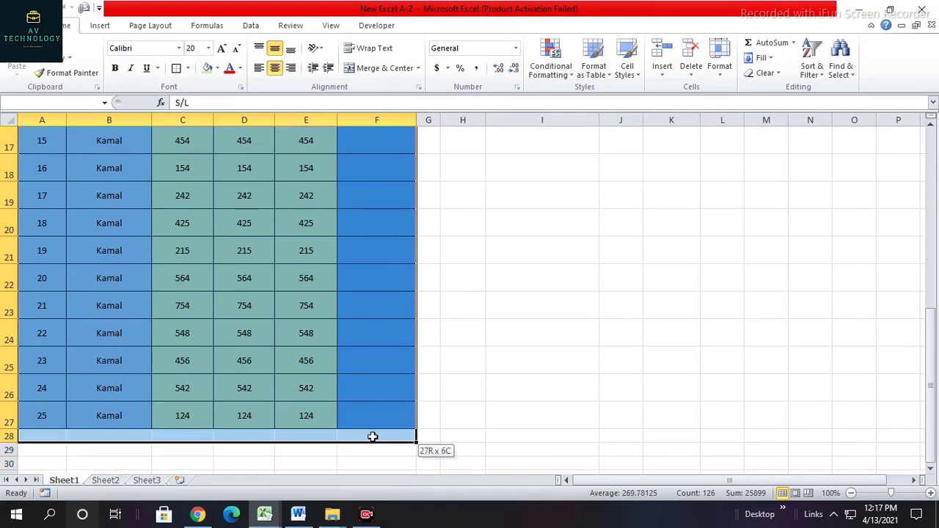
scroll(287, 367, "up", 5)
left_click(258, 236)
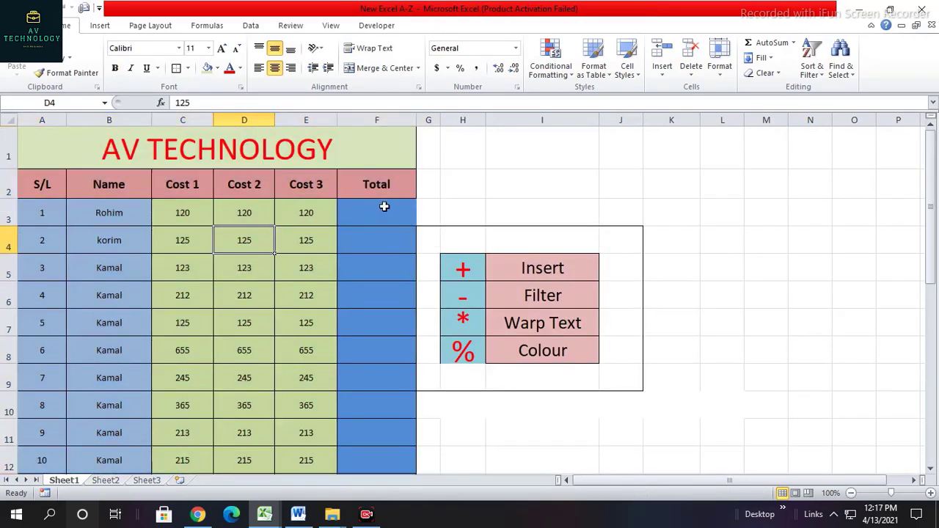
left_click(477, 268)
left_click(356, 214)
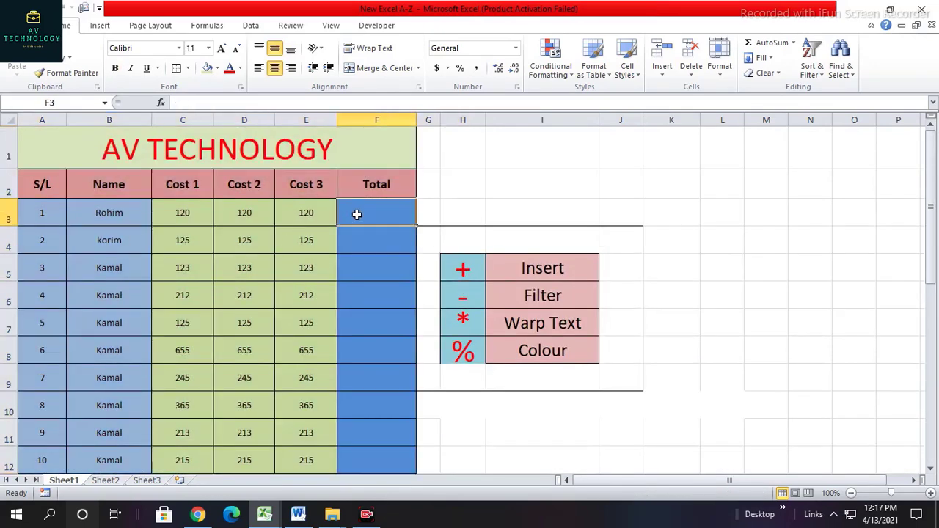
left_click_drag(429, 261, 448, 264)
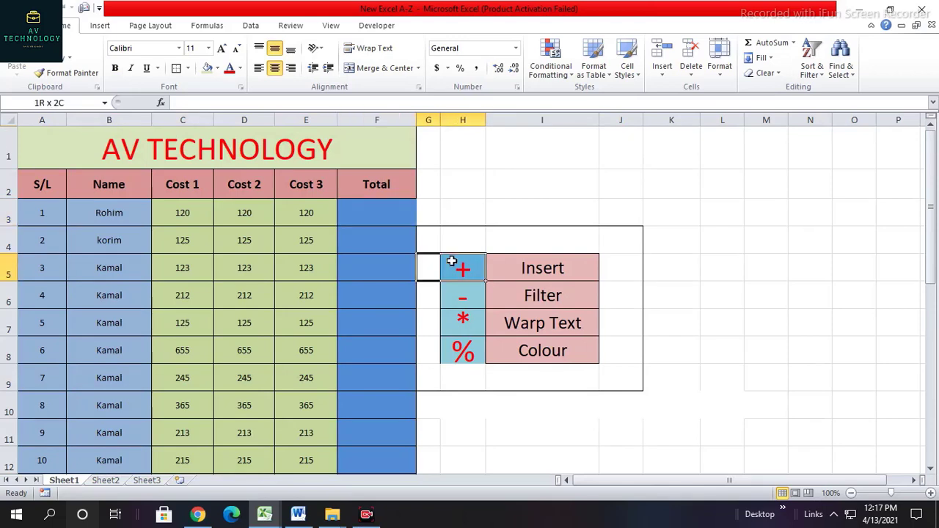
Enter the formula =C3+D3+E3 in cell F3 to add the three costs of the first row
left_click(365, 210)
type("=")
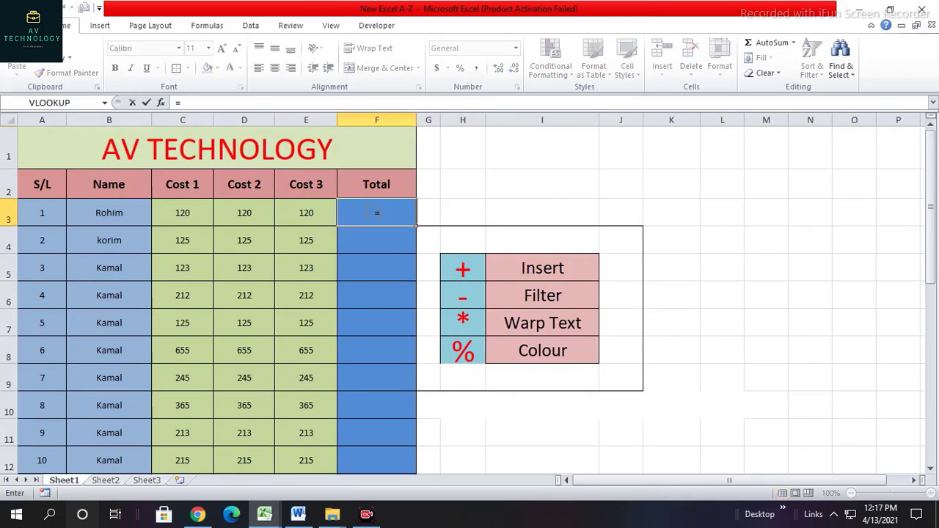
left_click(185, 212)
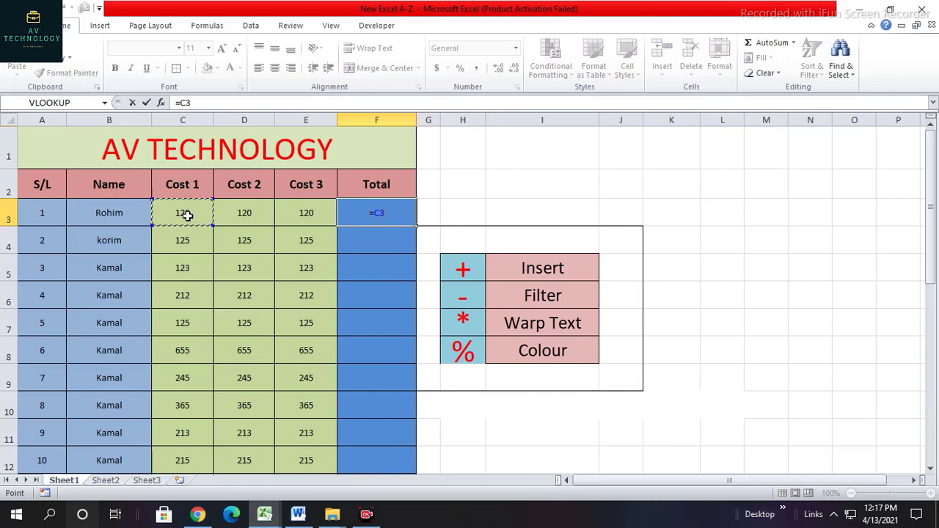
type("+")
left_click(246, 213)
type("+")
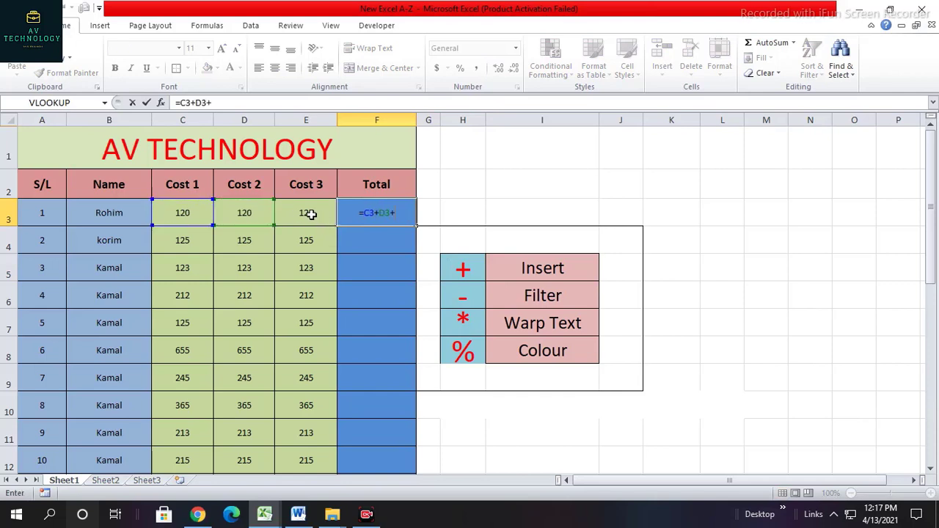
left_click(306, 213)
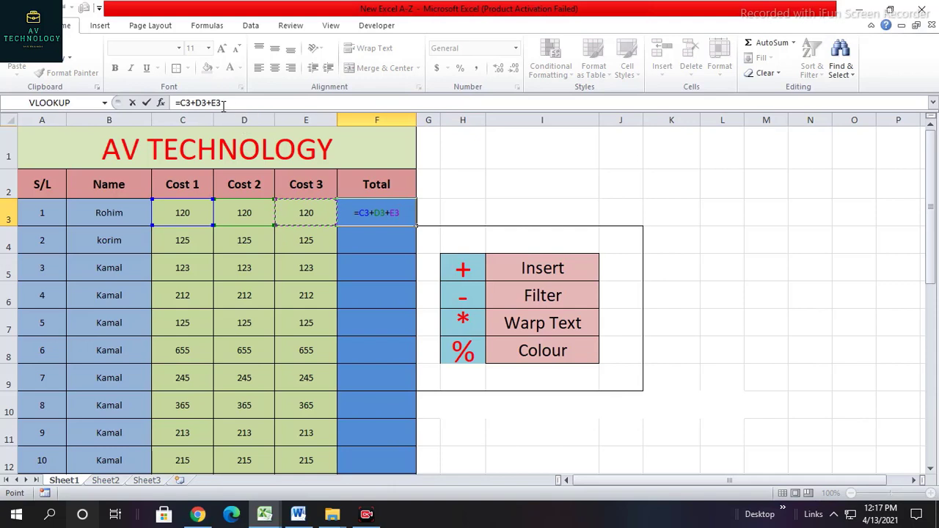
left_click_drag(221, 103, 171, 103)
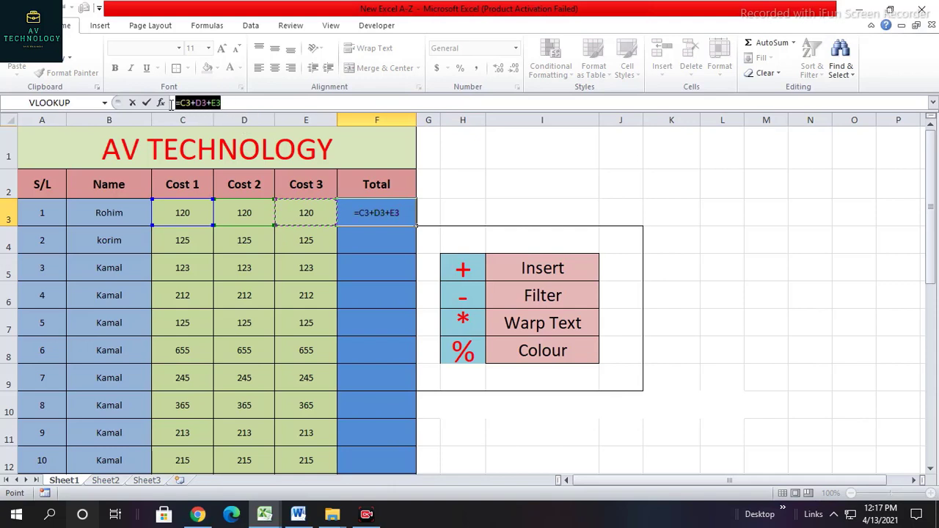
key("Return")
Examine the F3 sum, the cost cells it adds, and the remaining rows that lack a total
left_click(385, 213)
left_click(192, 215)
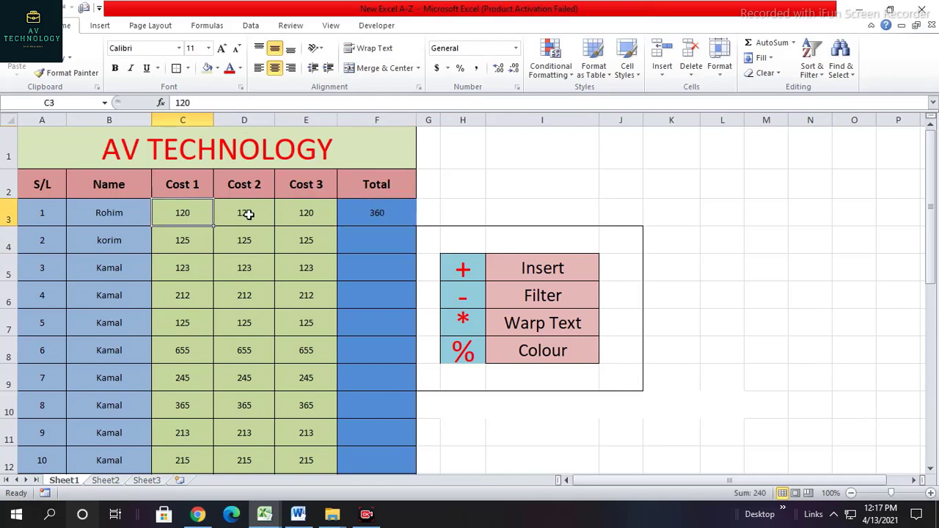
left_click(249, 214)
left_click(378, 213)
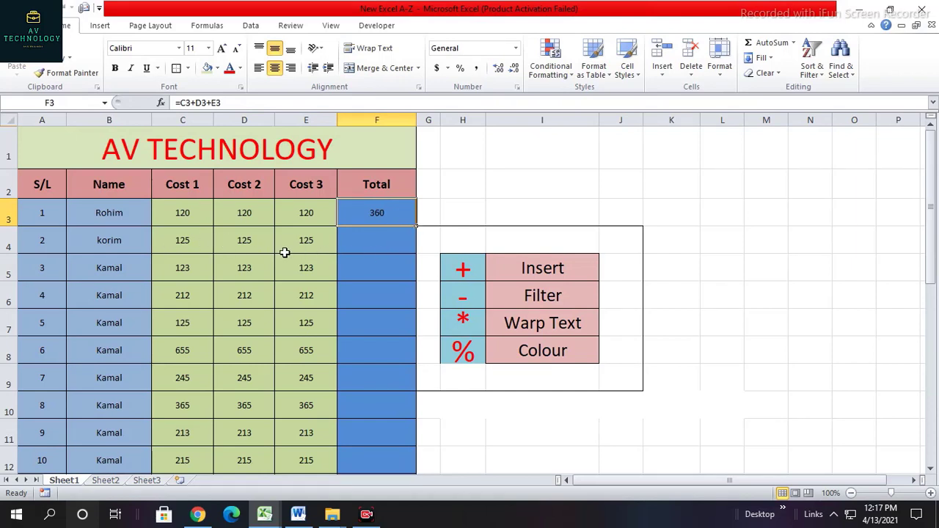
scroll(264, 334, "down", 9)
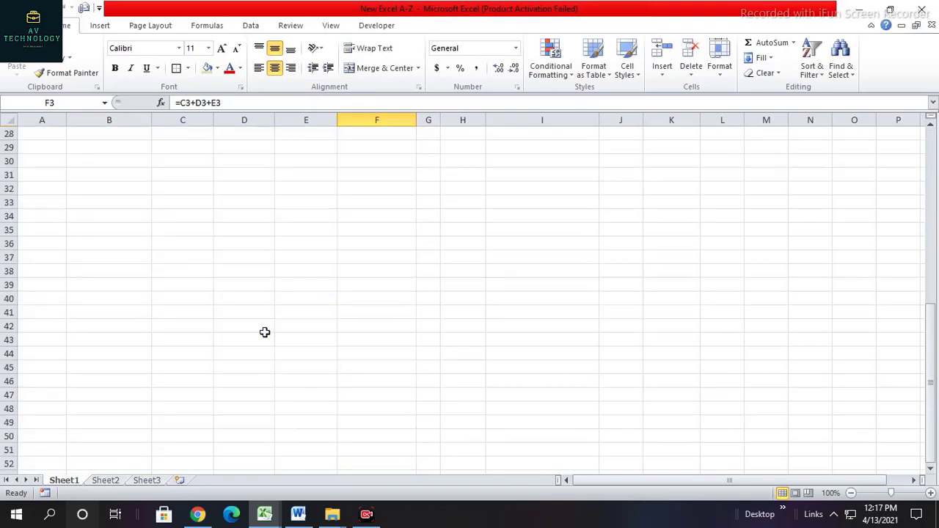
scroll(253, 332, "up", 3)
scroll(262, 374, "up", 1)
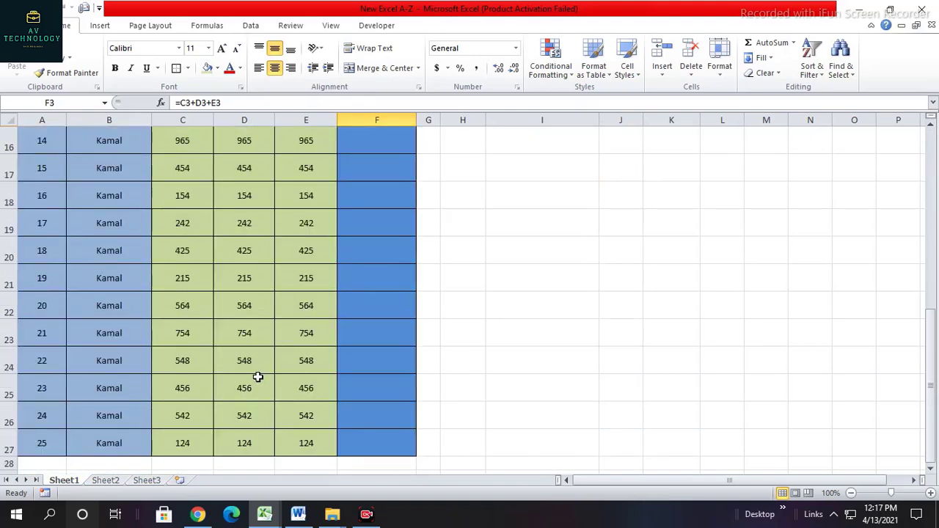
scroll(258, 377, "up", 5)
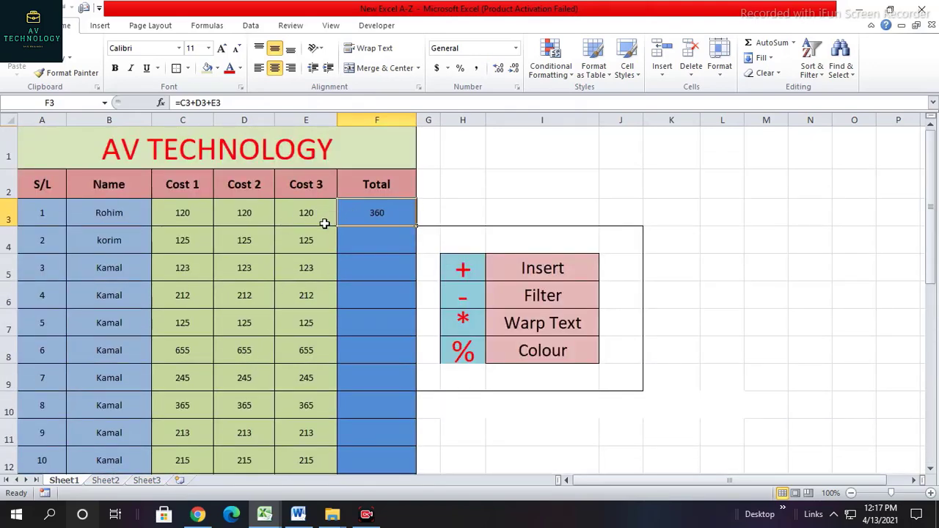
left_click_drag(182, 240, 308, 240)
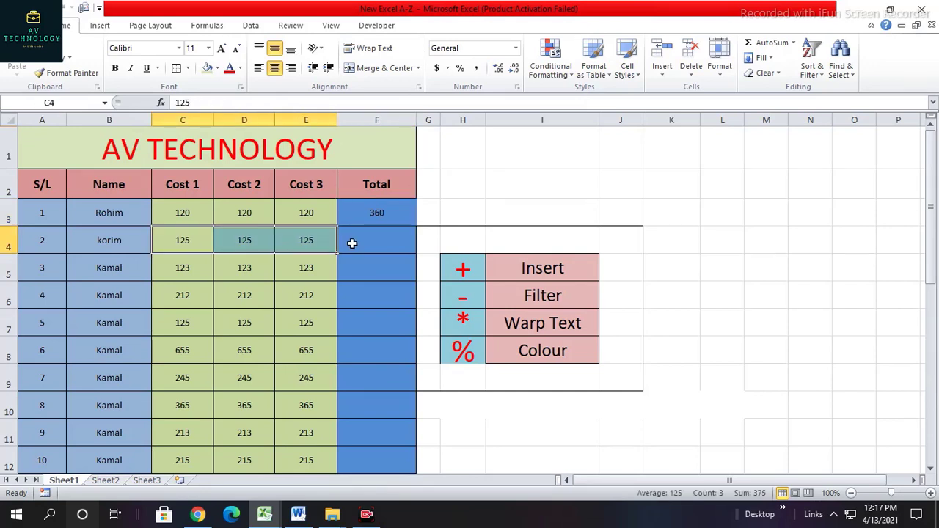
left_click(352, 243)
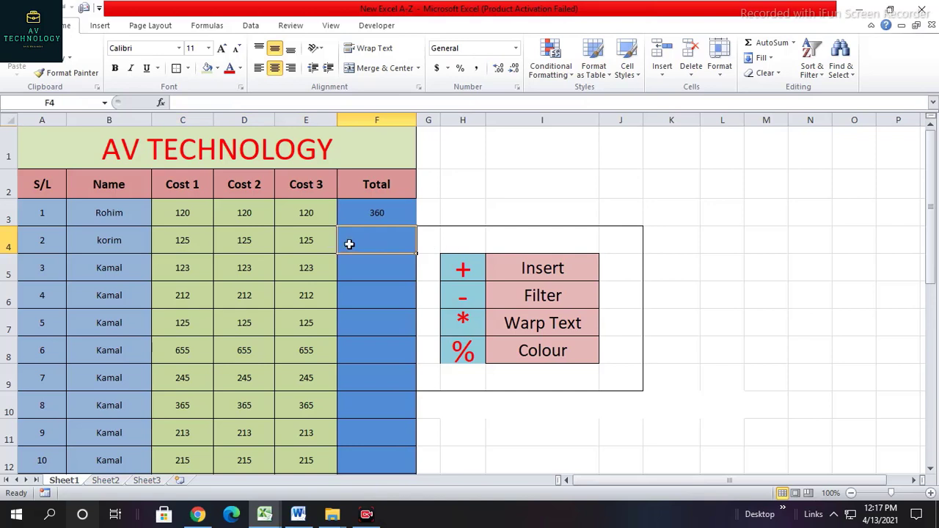
left_click(377, 211)
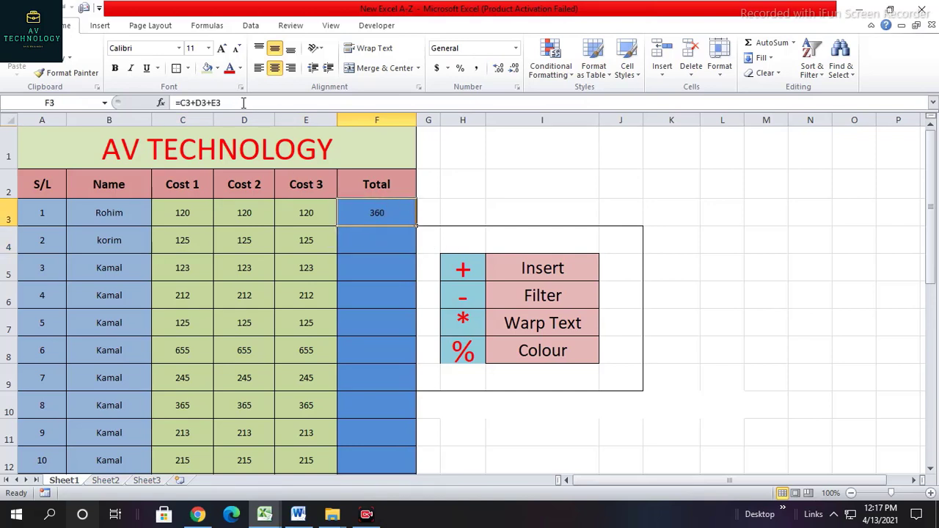
left_click_drag(241, 102, 176, 102)
type("=")
key("Down")
key("Down")
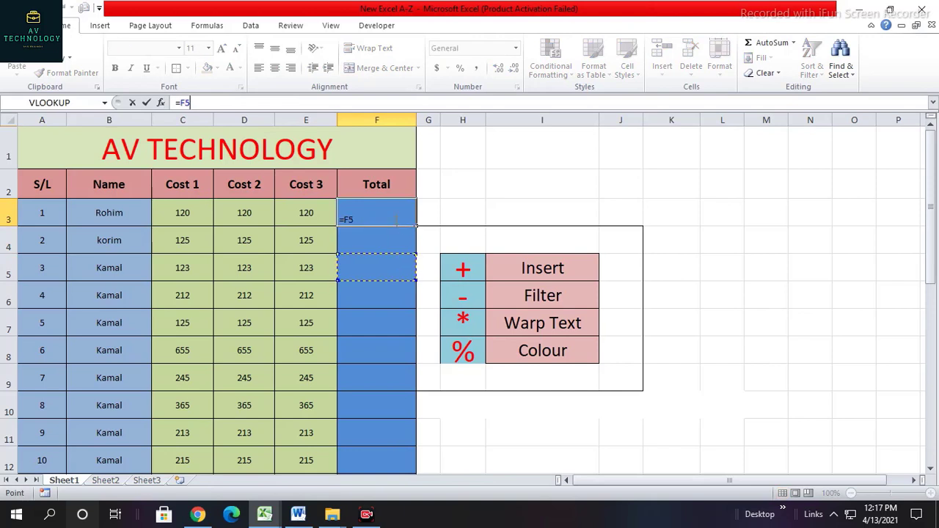
key("Escape")
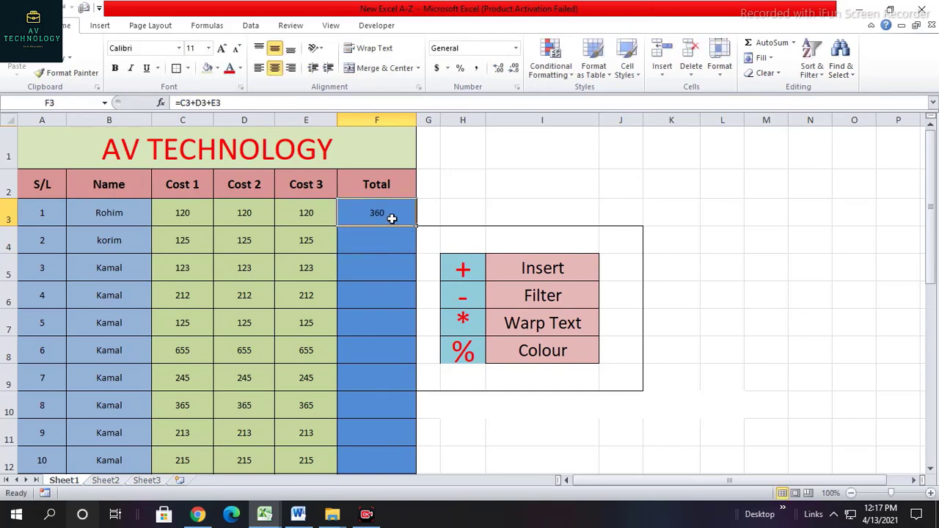
Fill the F3 addition formula down the Total column through row 27
left_click_drag(416, 225, 414, 447)
left_click(398, 389)
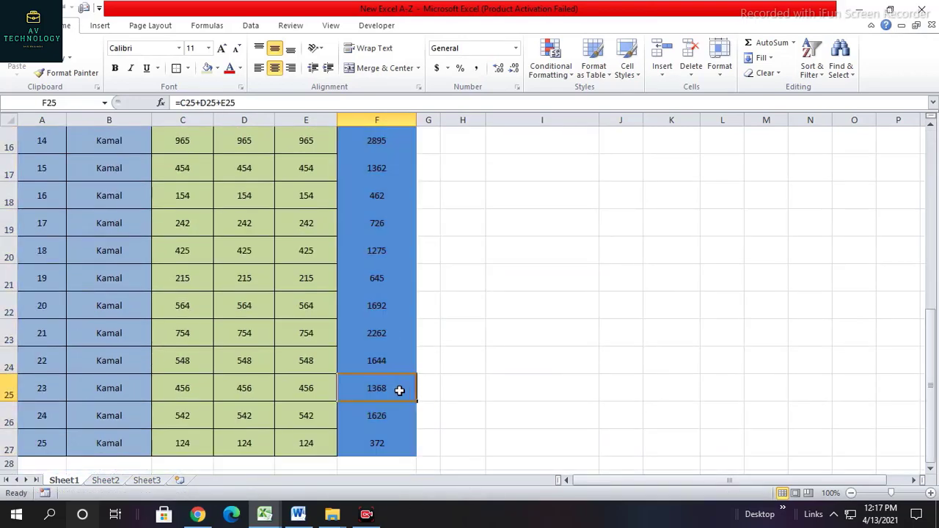
scroll(399, 390, "up", 5)
Apply All Borders to the Total cells F3:F27
left_click_drag(398, 206, 379, 451)
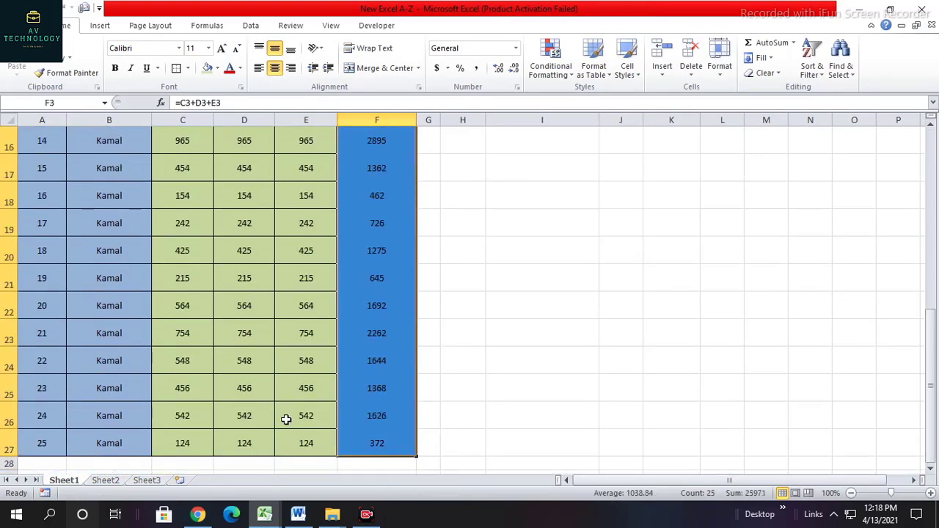
left_click(187, 68)
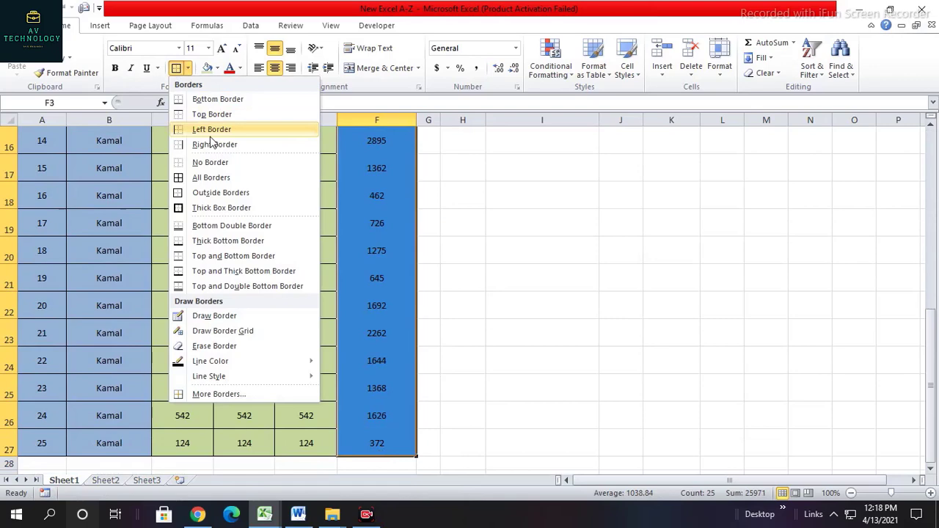
left_click(211, 178)
Review the bordered Total column from the first to the last row and check the formulas in F5 and F7
scroll(352, 232, "up", 5)
scroll(376, 213, "down", 8)
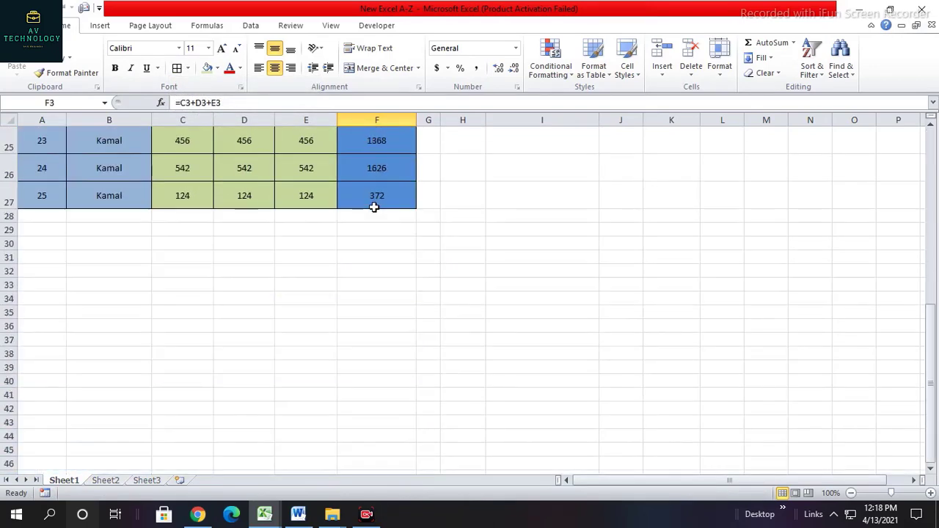
scroll(374, 234, "up", 3)
scroll(357, 340, "down", 2)
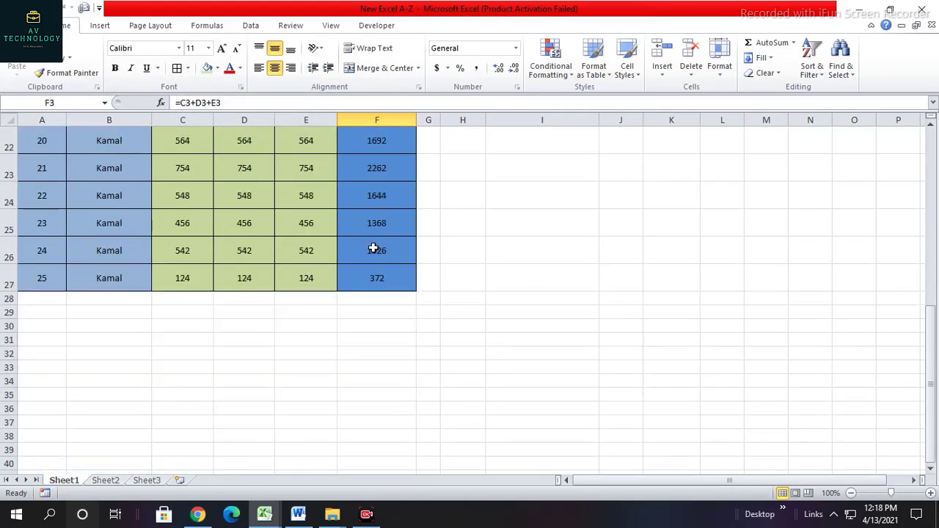
scroll(379, 245, "up", 7)
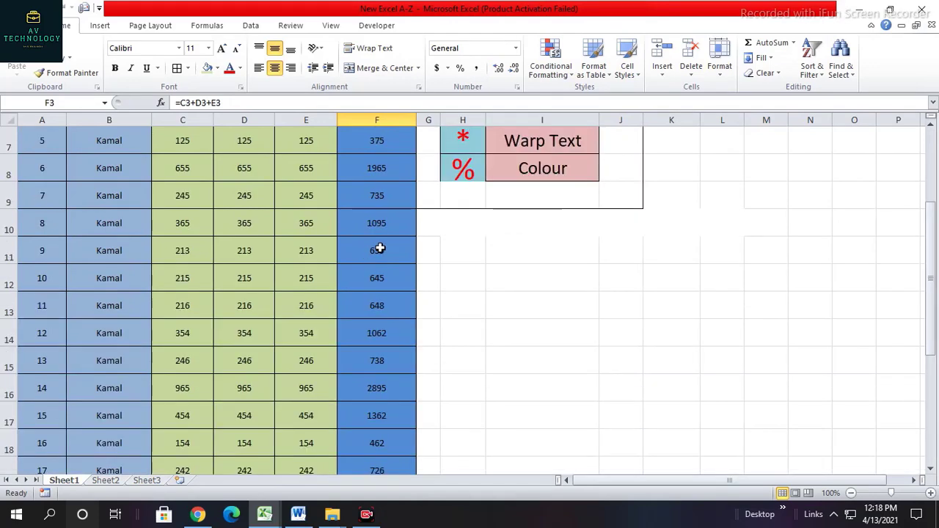
left_click(379, 268)
left_click(377, 323)
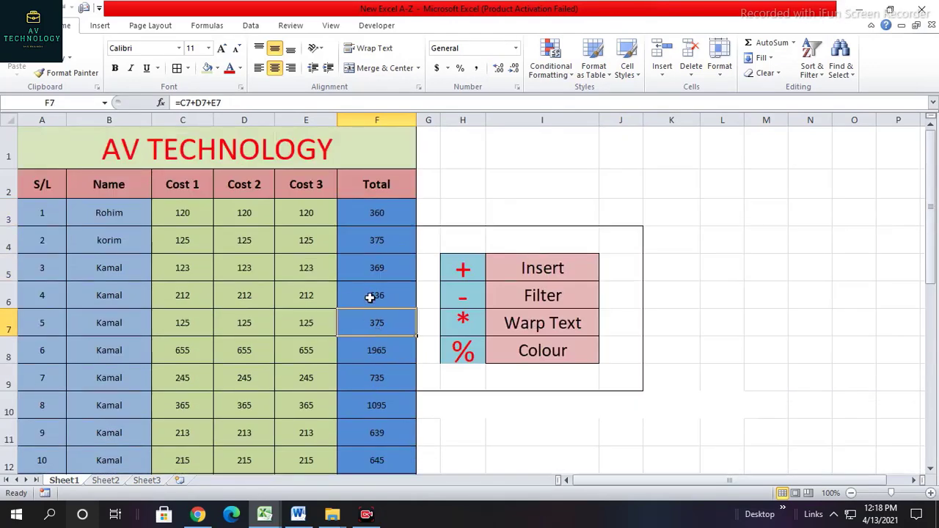
scroll(382, 316, "down", 2)
scroll(383, 313, "up", 2)
left_click(463, 430)
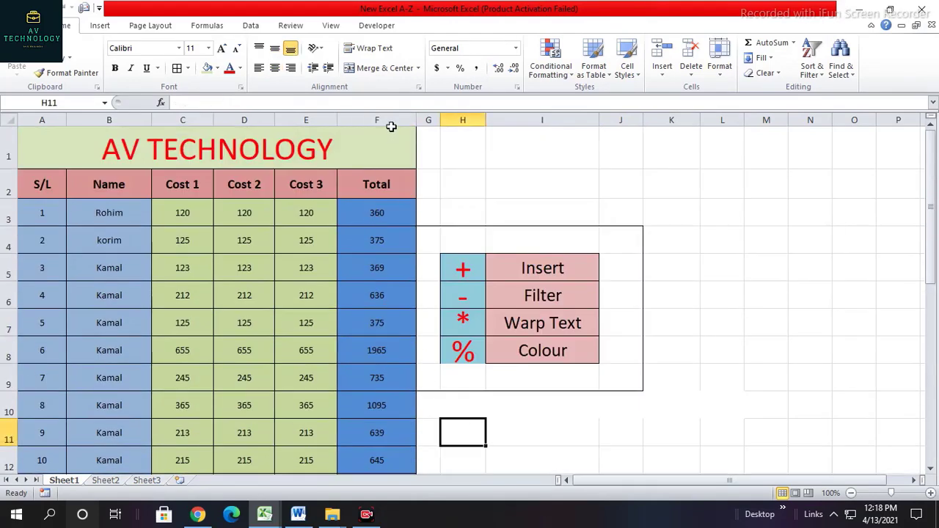
Clear the totals from F3:F27 and remove the plus sign from H5
left_click_drag(377, 210, 373, 450)
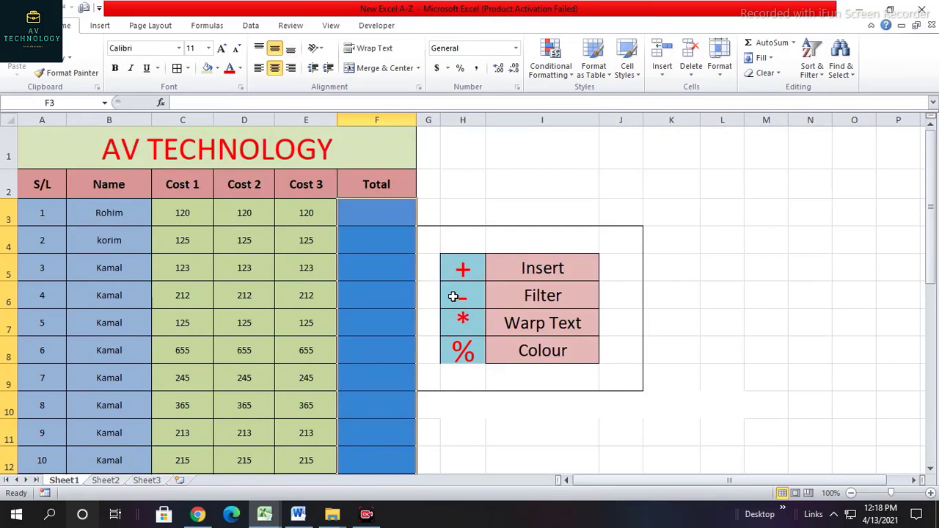
left_click(460, 267)
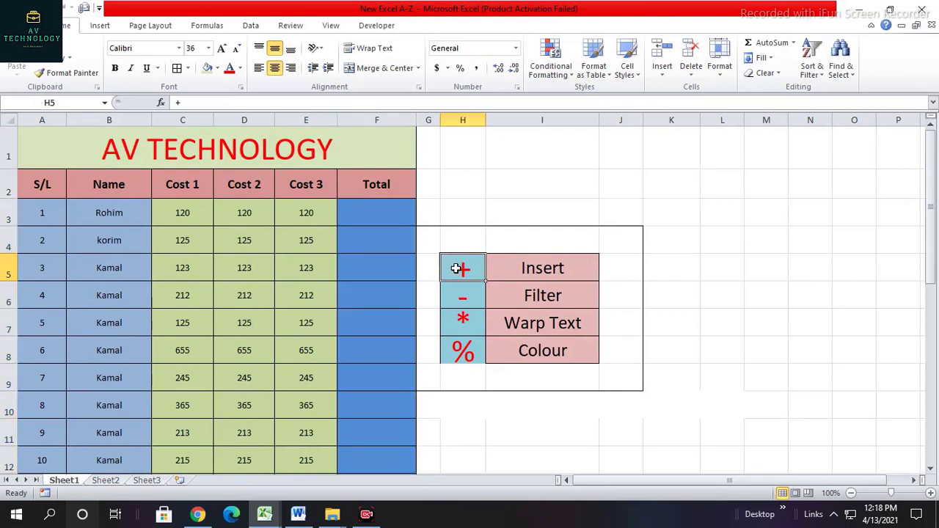
key("Delete")
left_click(478, 427)
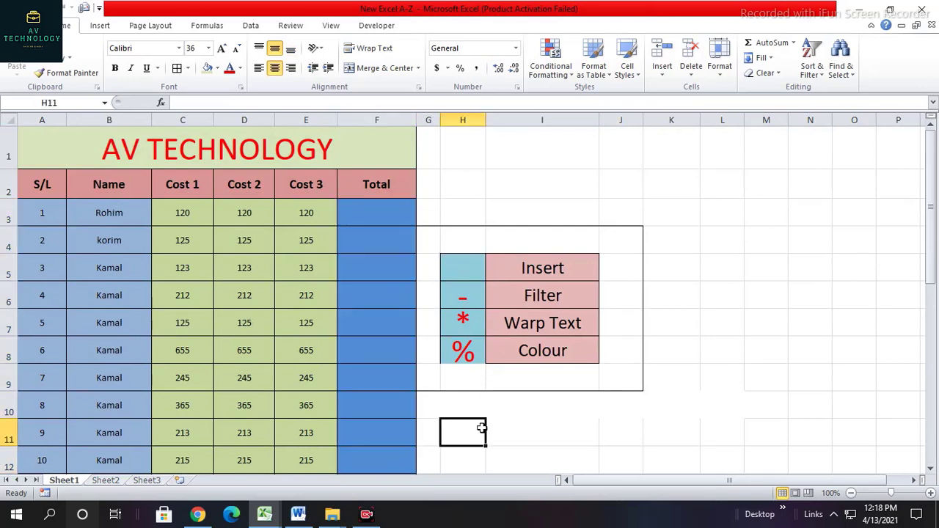
Change the fill colour of the emptied cell H5 to white
left_click(465, 266)
left_click(217, 68)
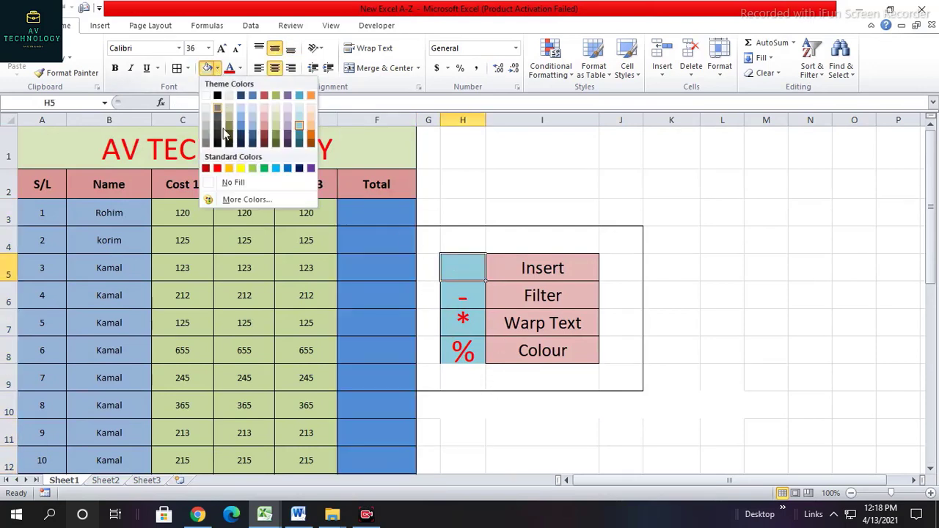
left_click(206, 96)
left_click(542, 432)
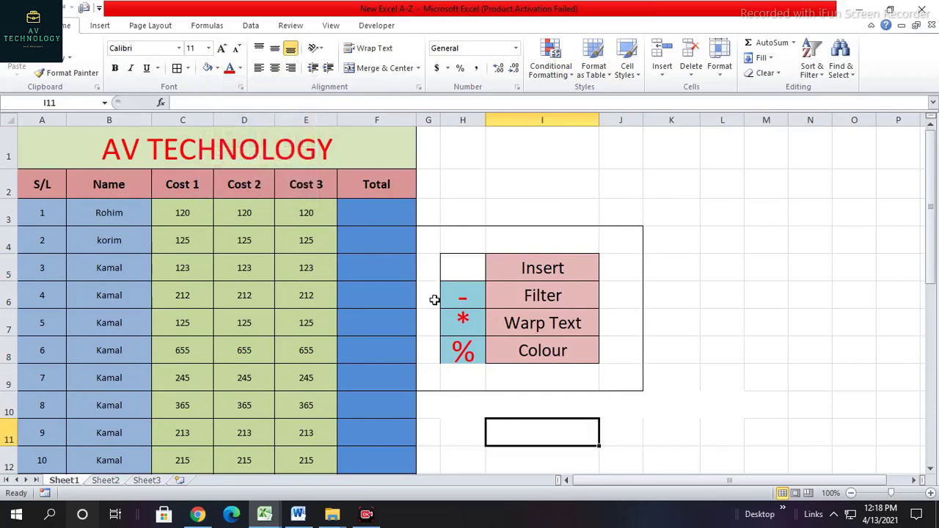
left_click_drag(435, 300, 462, 298)
left_click(495, 461)
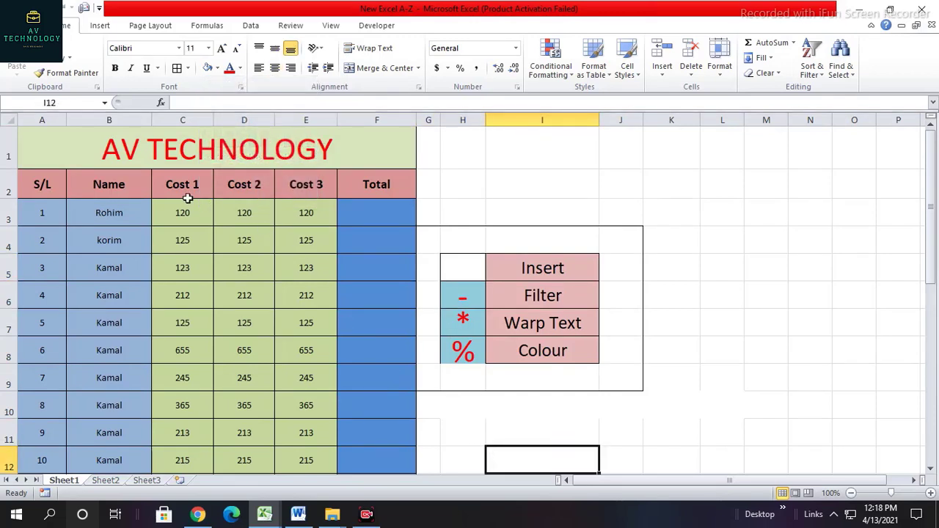
left_click_drag(187, 196, 197, 204)
left_click(271, 211)
Hide column E, which holds the Cost 3 values
left_click(302, 119)
right_click(301, 119)
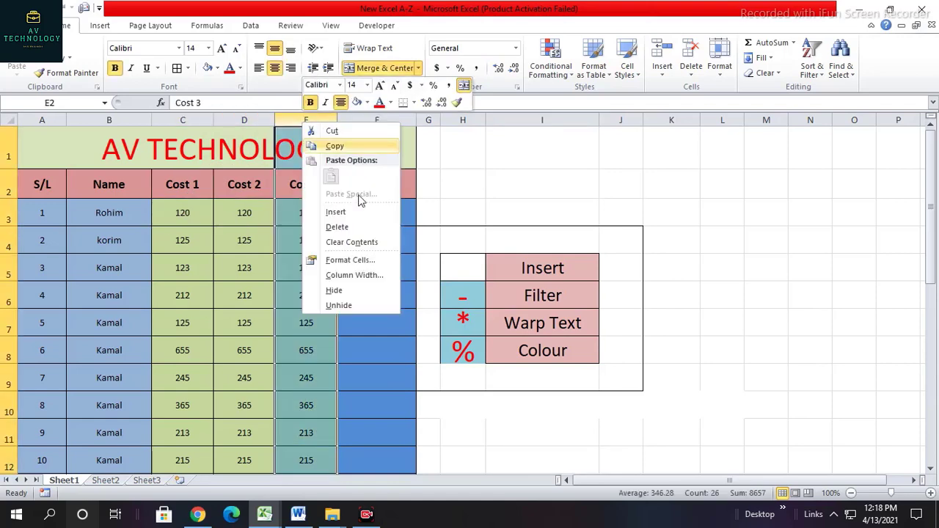
left_click(340, 295)
left_click(517, 452)
Enter the subtraction formula =C3-D3 in the first Total cell, F3
left_click(322, 207)
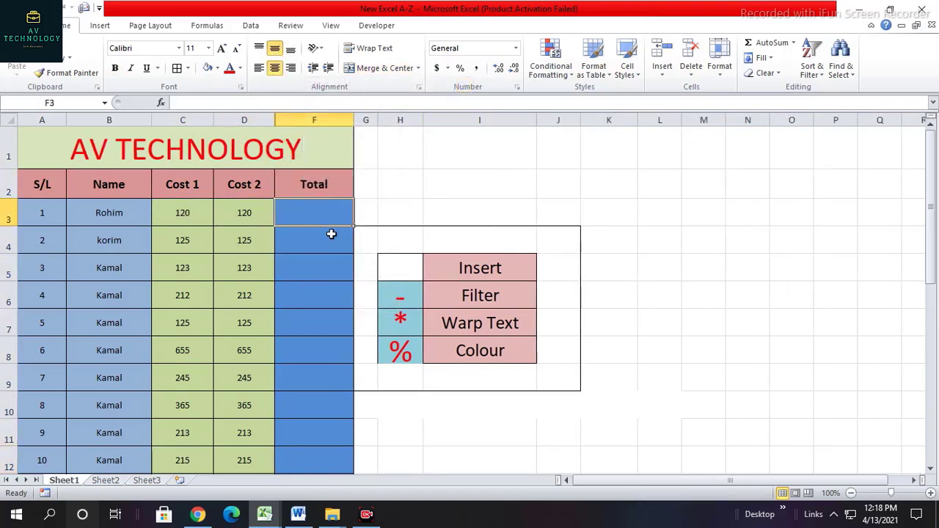
type("=")
left_click(188, 212)
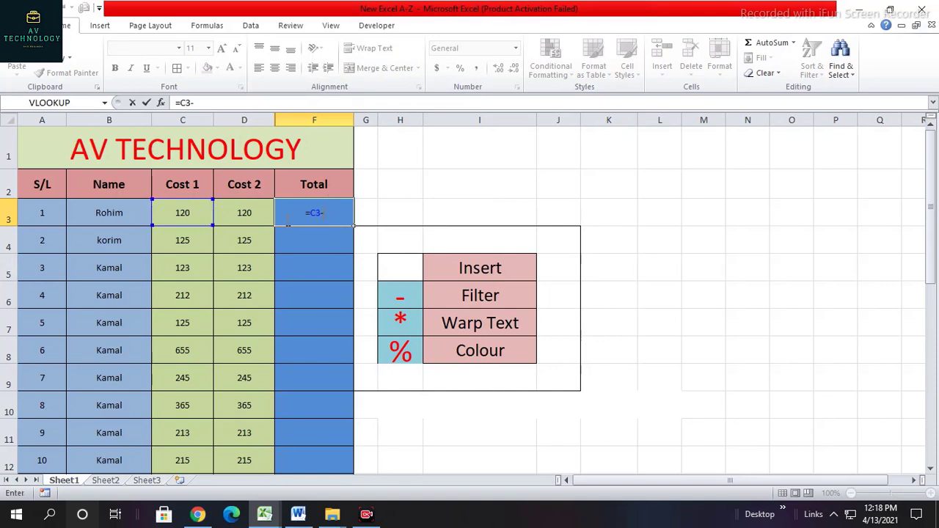
type("-")
left_click(248, 212)
key("Return")
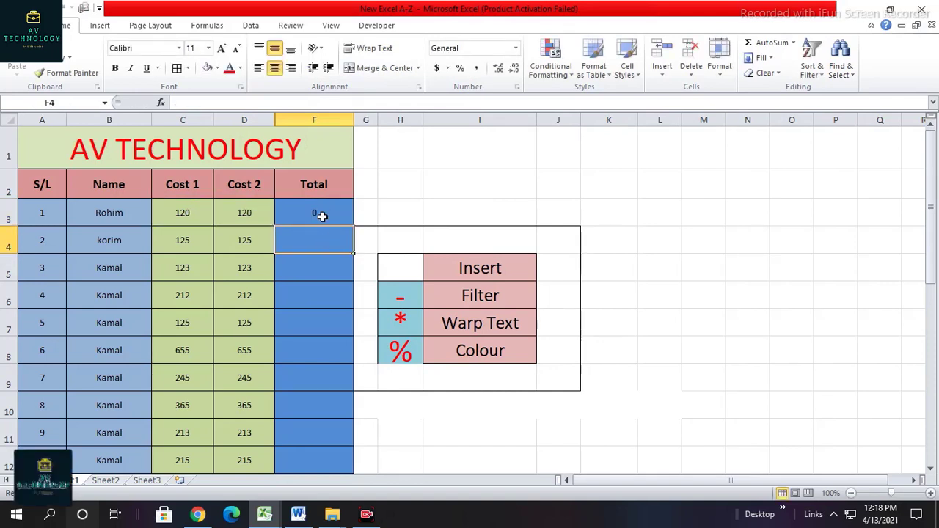
Check the subtraction in F3 against its operands in C3 and D3
left_click(184, 211)
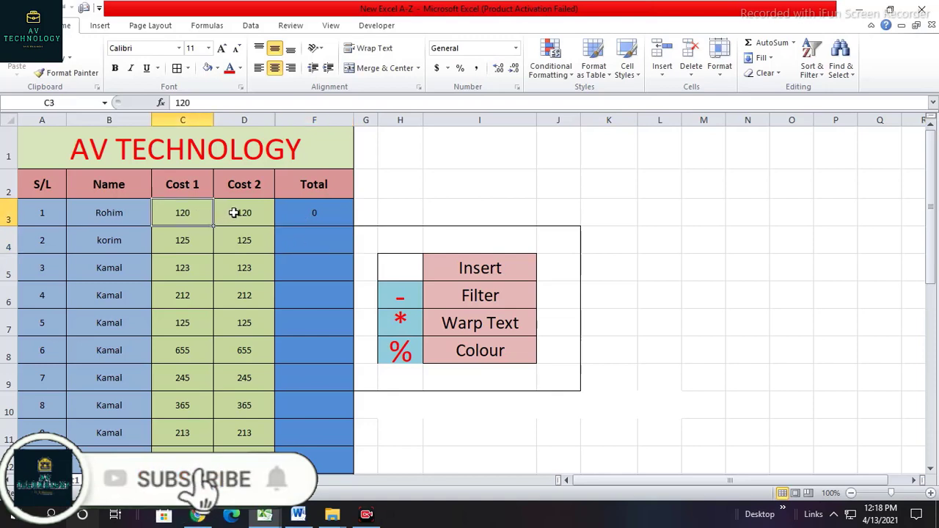
left_click(234, 212)
left_click(319, 212)
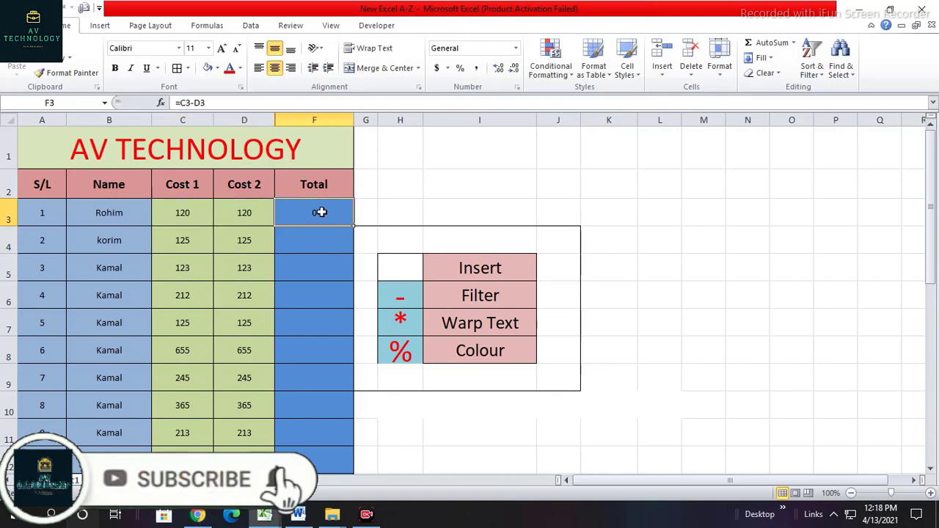
Replace the Cost 2 values from D3 downward with varied amounts, starting 50, 36, 323, 23, 254, 545, 542, 25, 12, 54
left_click(243, 212)
left_click_drag(241, 212, 248, 352)
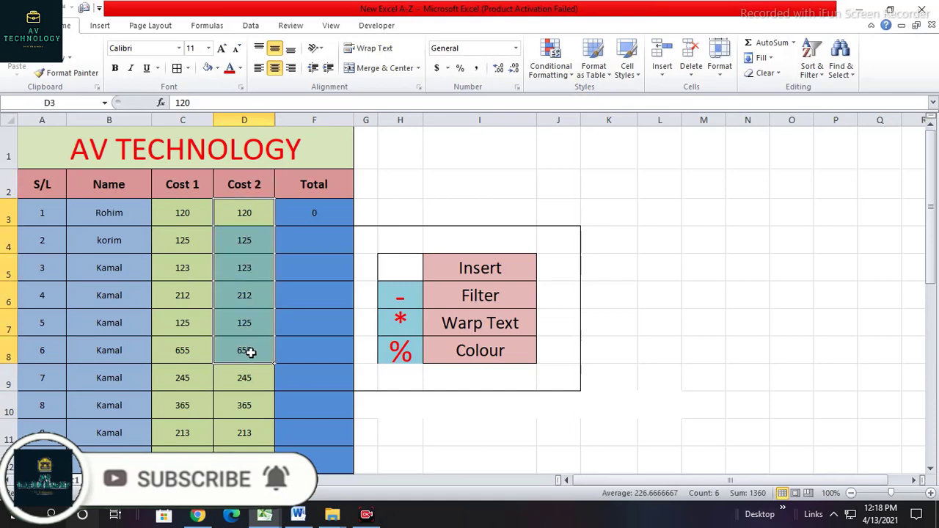
left_click(277, 350)
left_click(251, 214)
left_click_drag(251, 235, 253, 250)
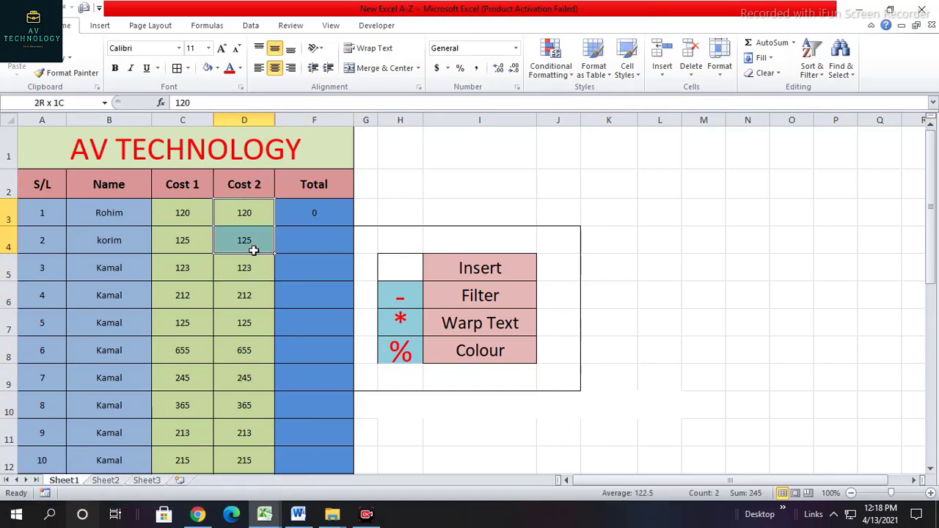
left_click(256, 315)
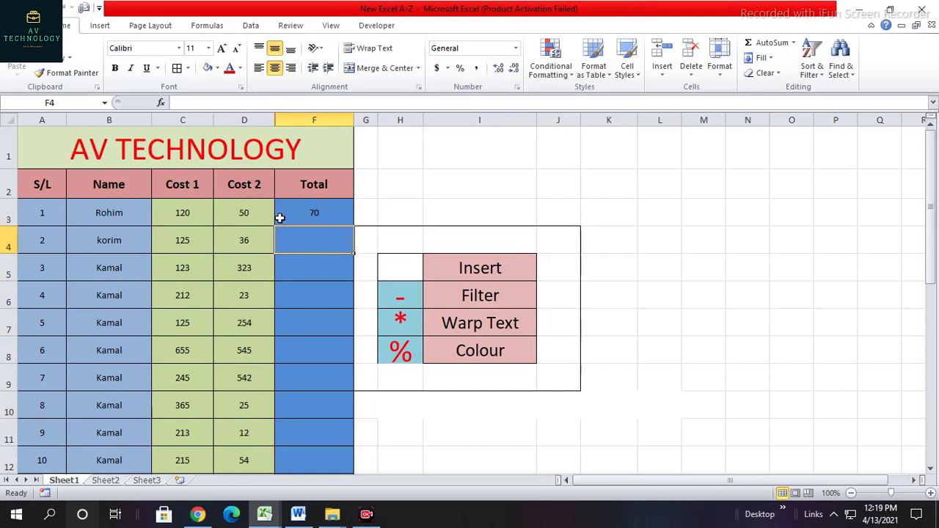
Examine the subtraction formula in F3 and the cells it references, leaving the formula as it is
left_click(280, 217)
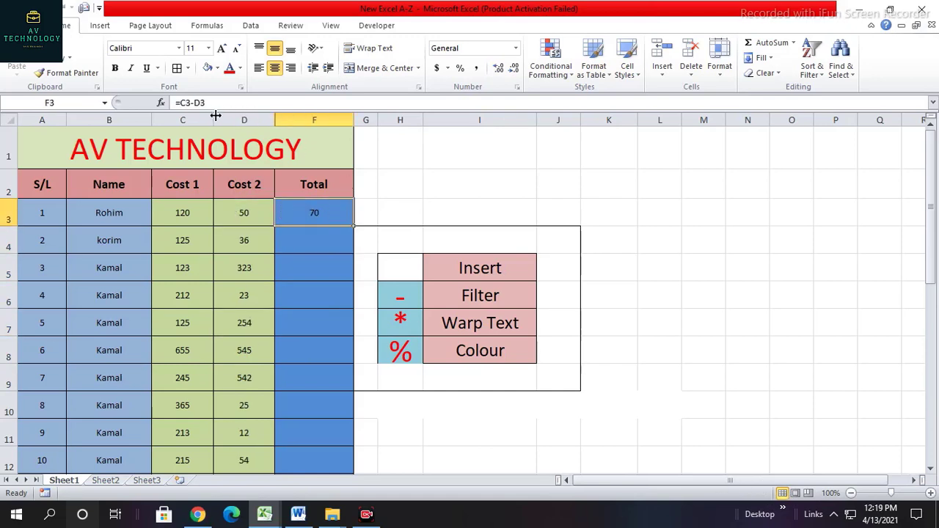
left_click_drag(206, 103, 179, 103)
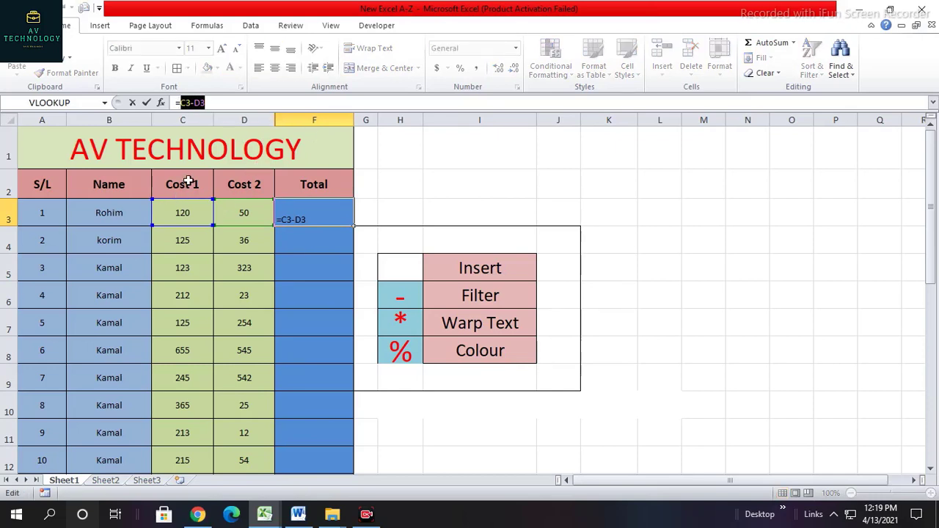
left_click(183, 120)
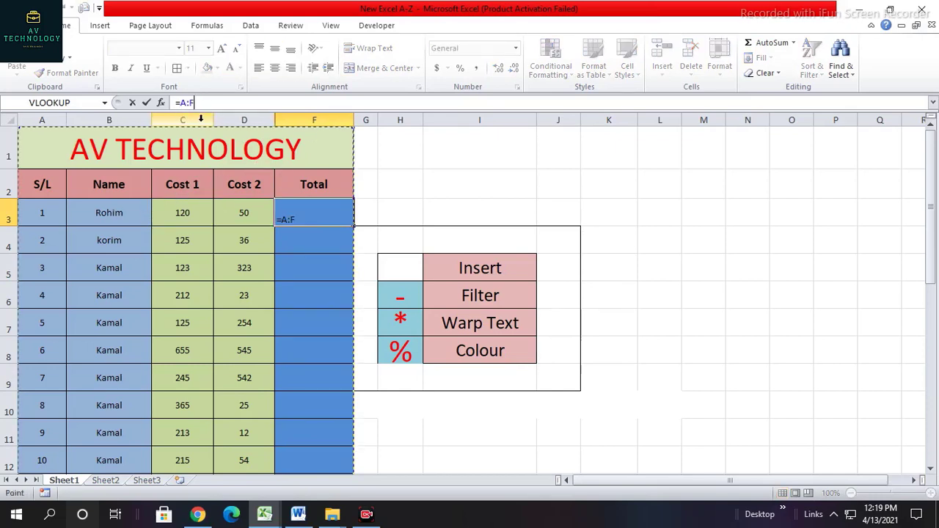
key("Escape")
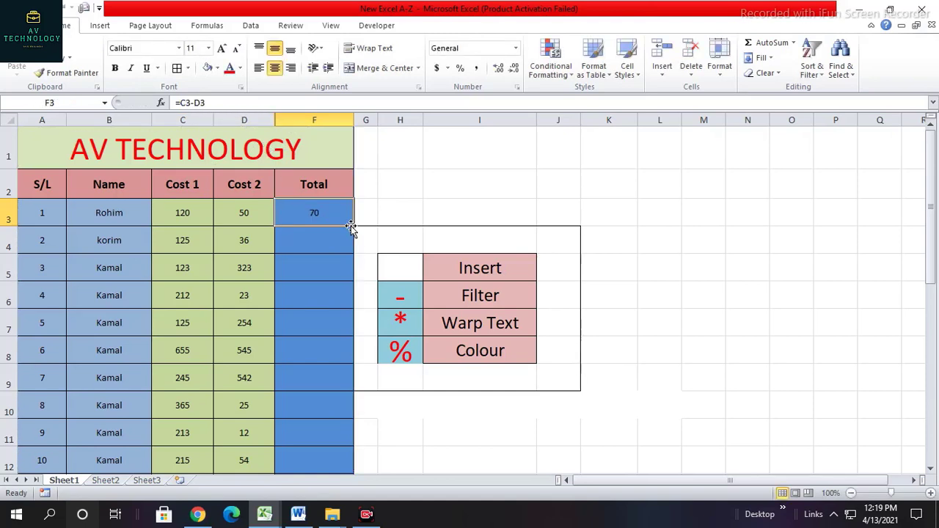
Fill the subtraction formula from F3 down to F27 and check the copied formulas in F23 and F5
left_click_drag(350, 226, 369, 515)
left_click_drag(352, 456, 353, 456)
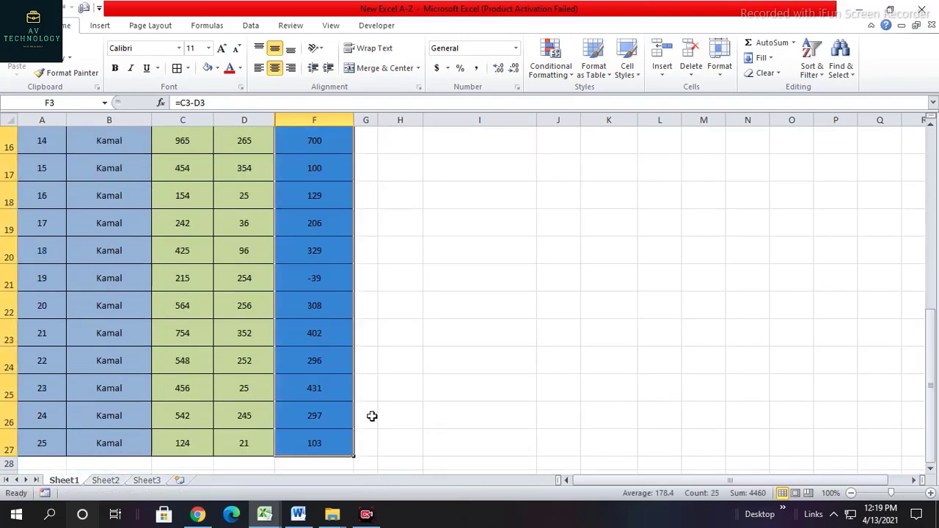
left_click(327, 342)
scroll(310, 432, "up", 5)
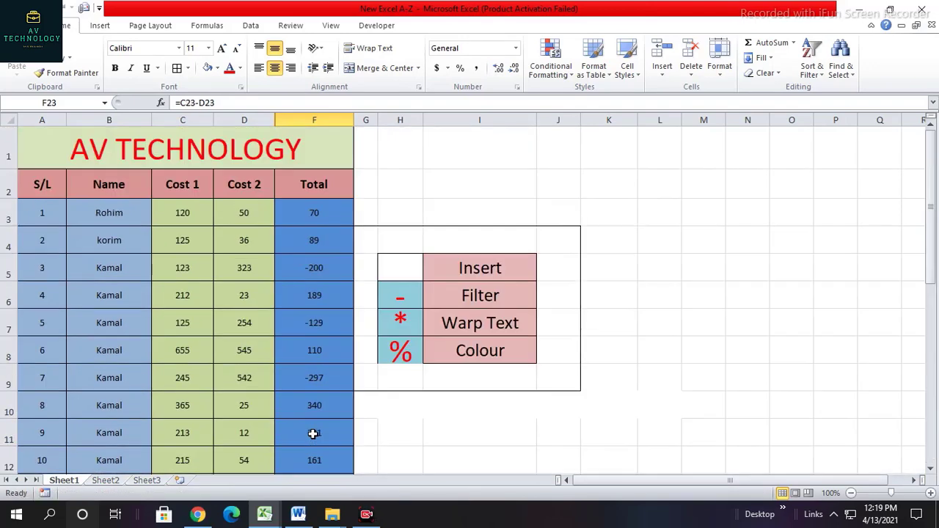
left_click(301, 268)
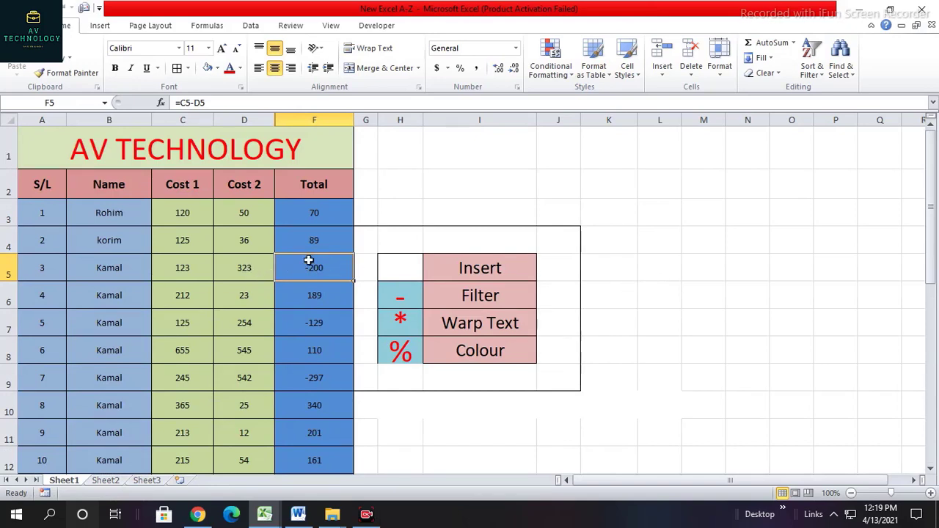
left_click_drag(306, 220, 315, 422)
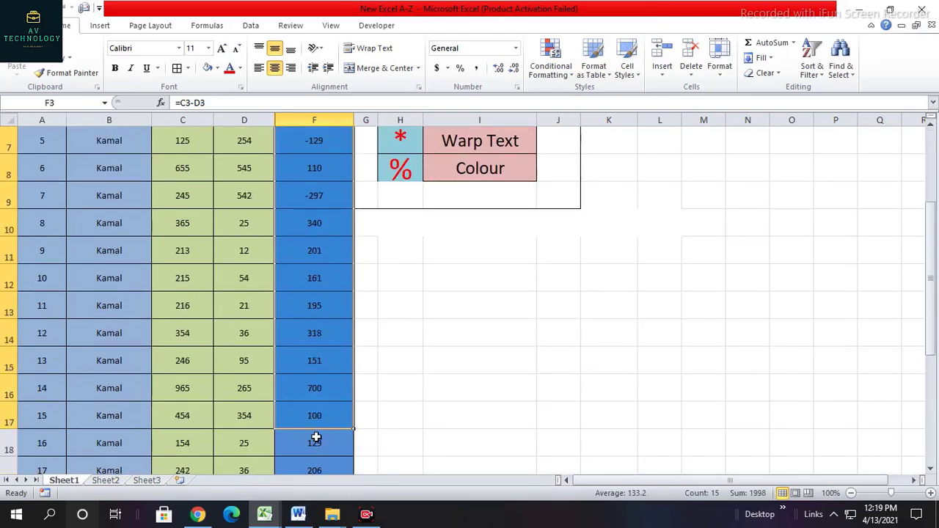
scroll(322, 434, "up", 2)
left_click(389, 217)
Remove the minus sign from H6 and change the cell's fill colour to white
left_click(403, 302)
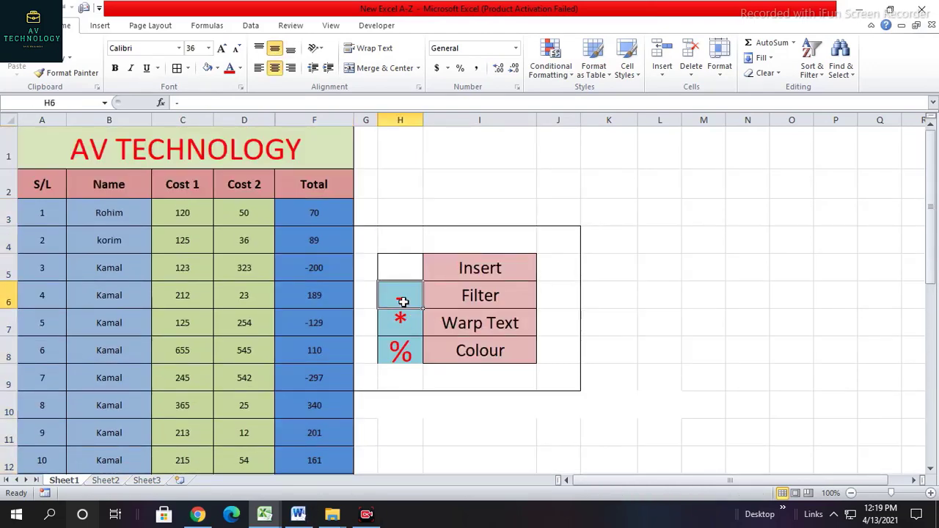
key("Delete")
left_click(208, 71)
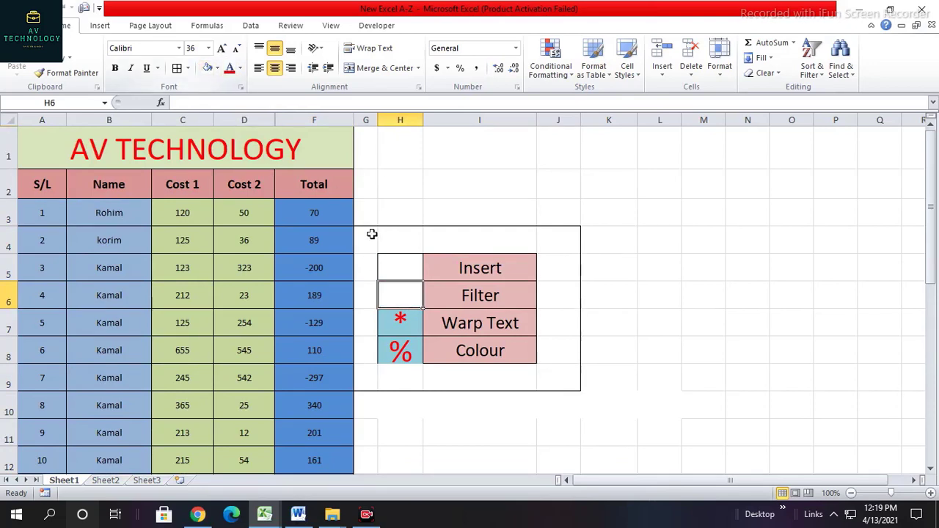
Replace the formula in F3 with the multiplication =C3*D3
left_click(402, 320)
left_click(313, 213)
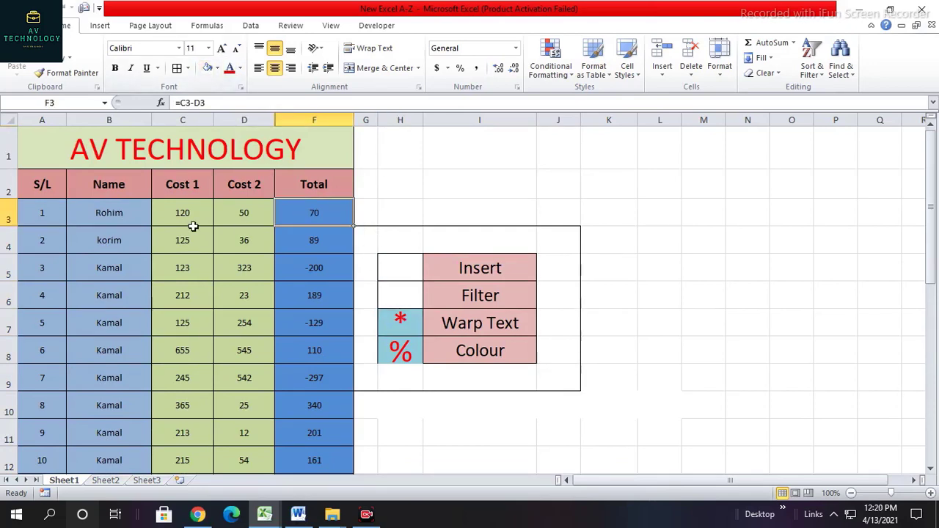
left_click(183, 214)
left_click(242, 212)
left_click(317, 213)
type("=")
left_click(188, 213)
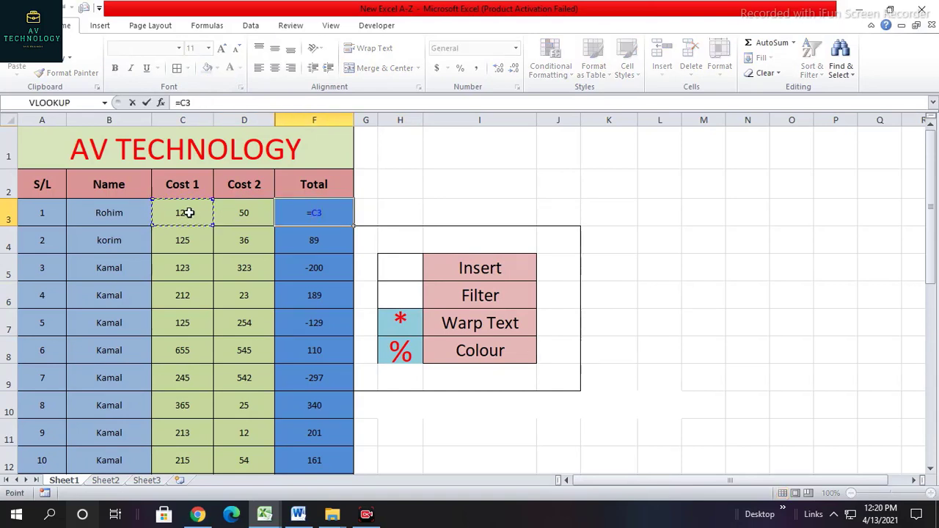
type("*")
left_click(249, 213)
key("Return")
Check the multiplication in F3 against C3 and D3, and fill it down to F27
left_click(308, 213)
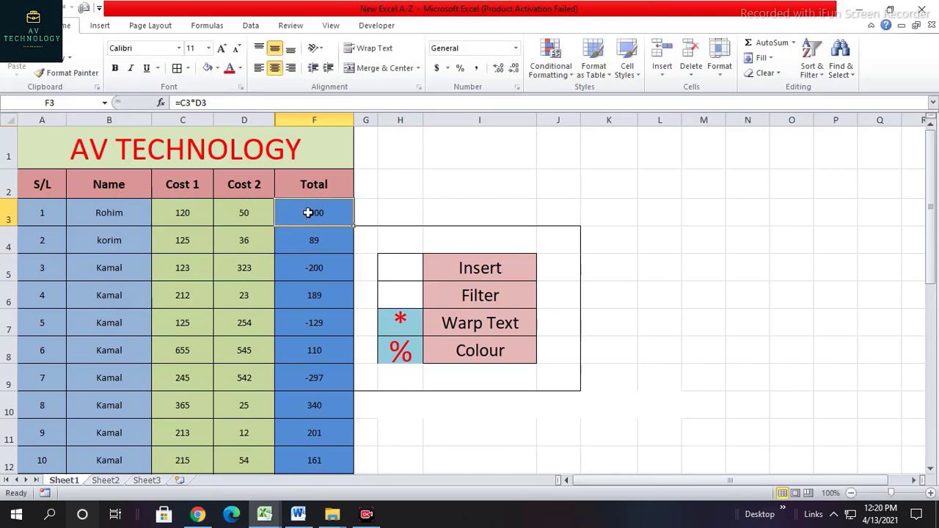
left_click(210, 213)
left_click(254, 213)
left_click(334, 213)
left_click_drag(354, 228, 343, 488)
left_click_drag(338, 455, 338, 455)
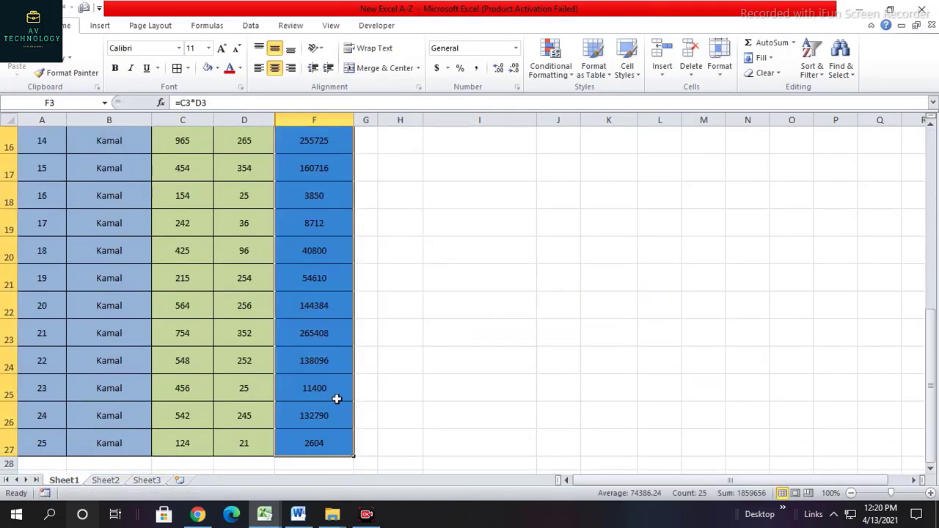
Review the copied multiplication formulas in the Total column at F6, F4, F7 and F3
scroll(343, 380, "up", 5)
left_click(327, 284)
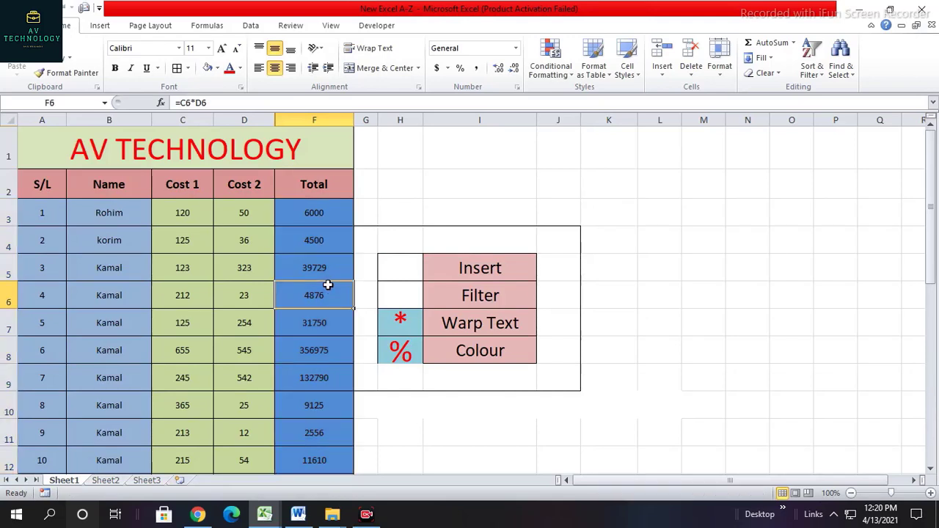
left_click(331, 233)
left_click(330, 320)
left_click(320, 213)
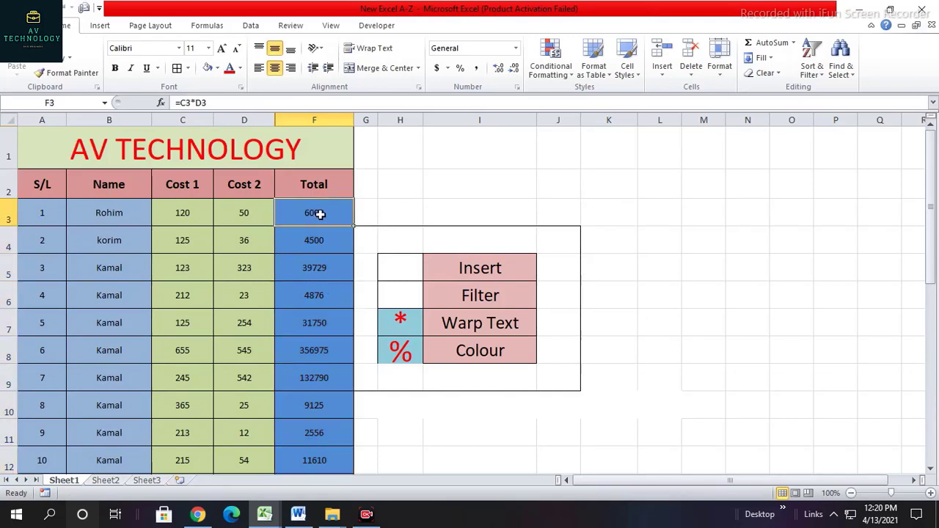
left_click(389, 213)
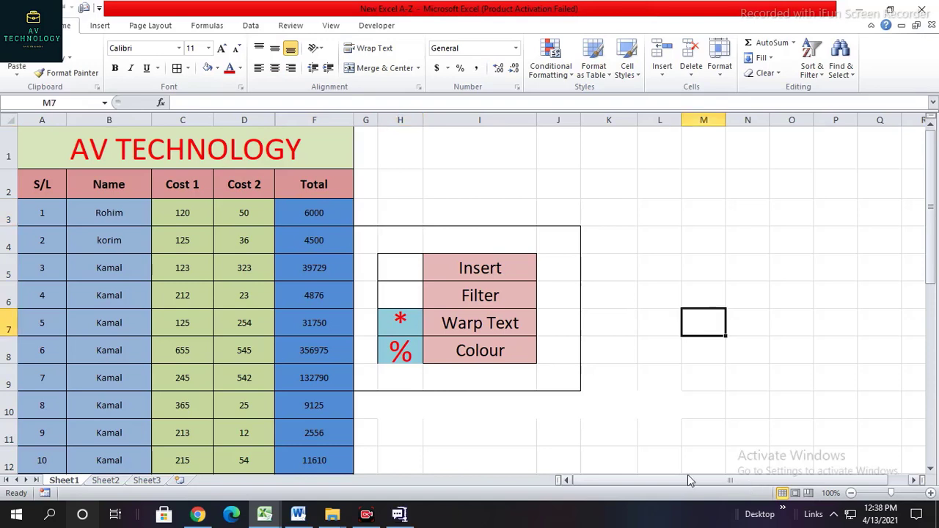
Remove the asterisk from H7 and change the cell's fill colour to white
left_click(401, 322)
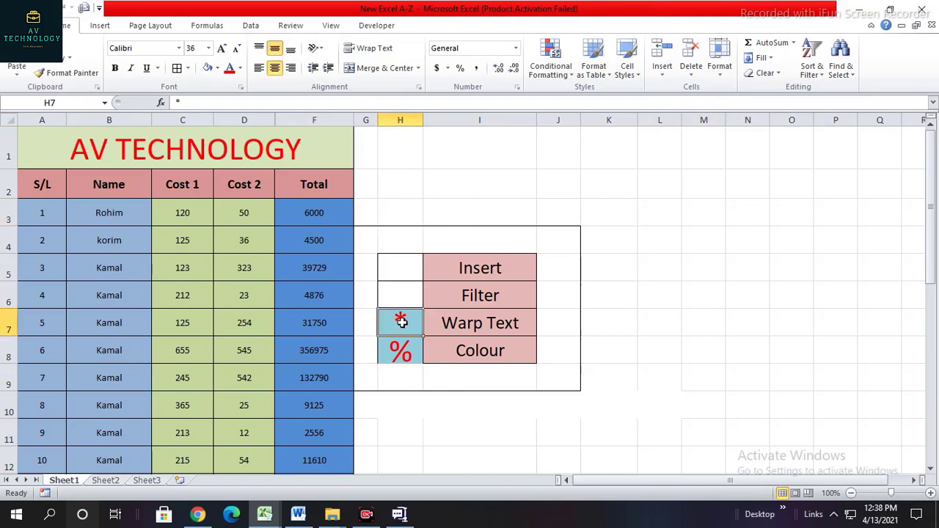
left_click(207, 68)
left_click(403, 360)
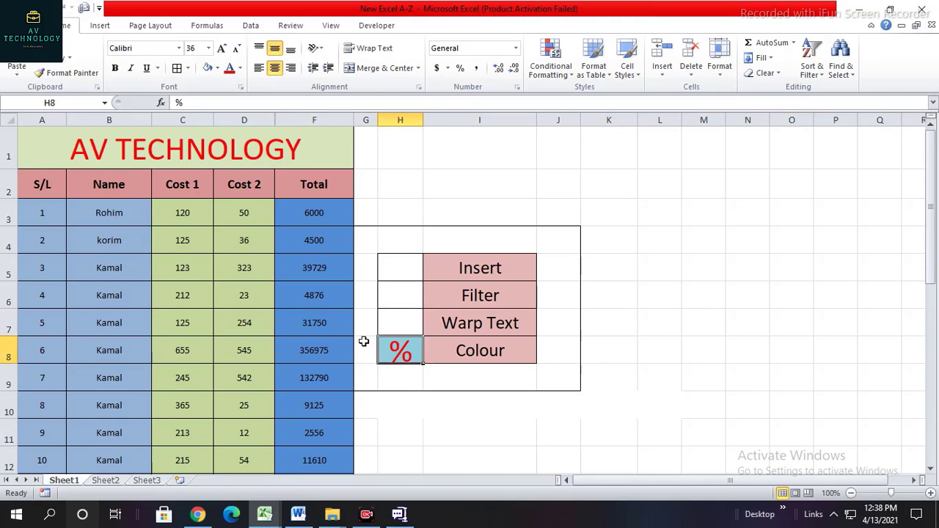
left_click(309, 212)
type("=")
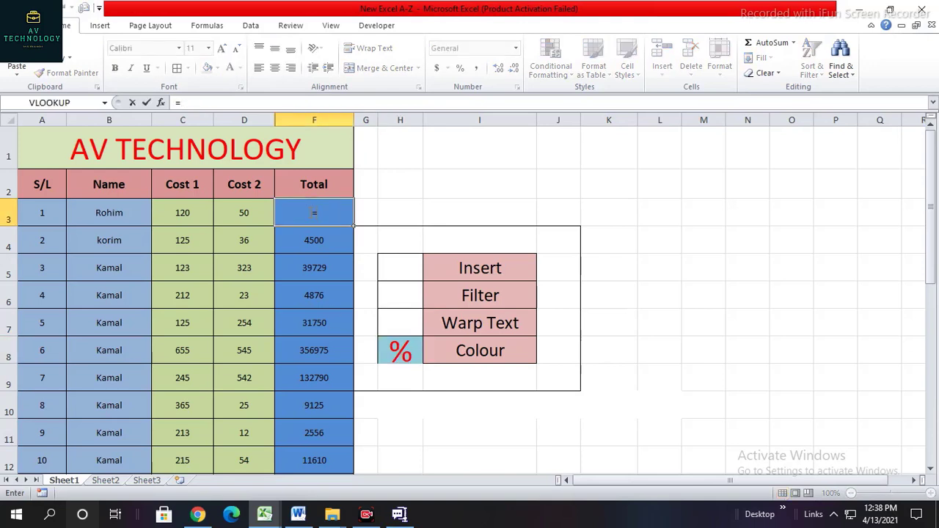
left_click(184, 212)
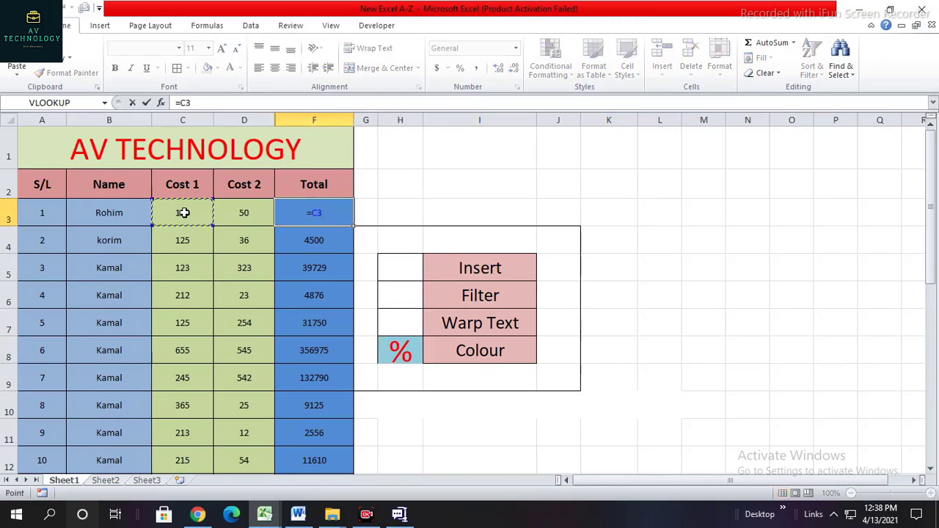
key("Escape")
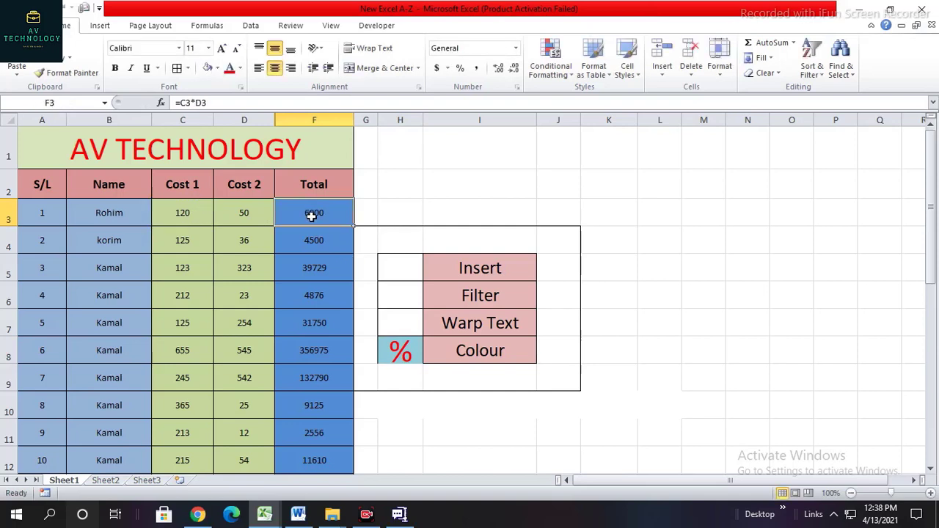
Replace the formula in F3 with =D3/C3, dividing Cost 2 by Cost 1
type("=")
left_click(245, 211)
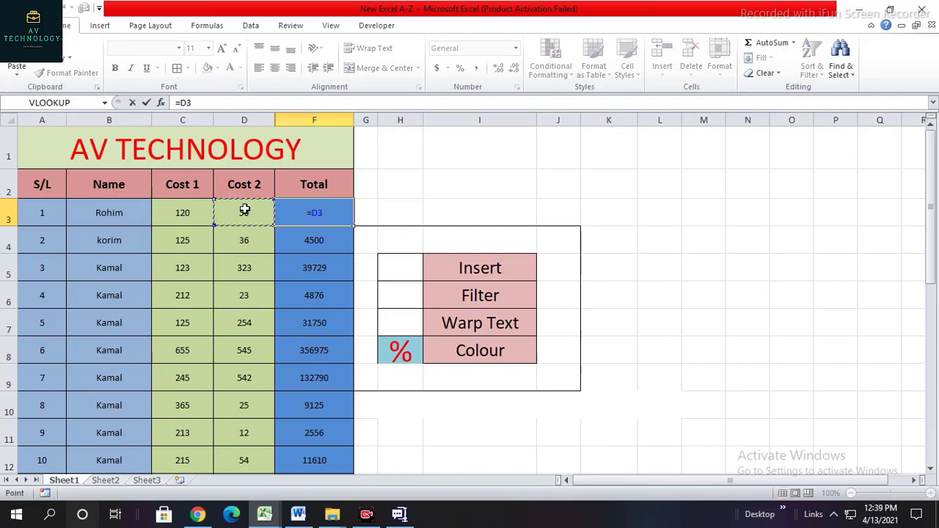
type("/")
left_click(183, 212)
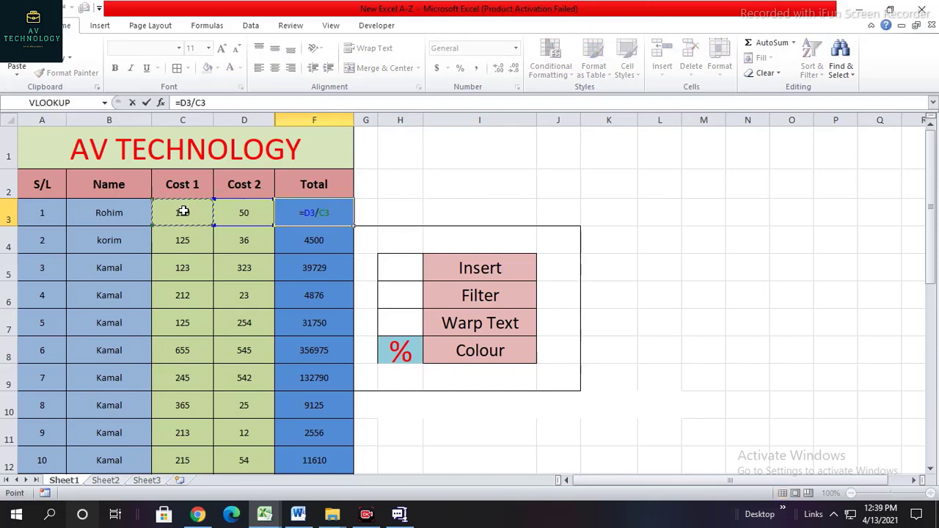
key("Return")
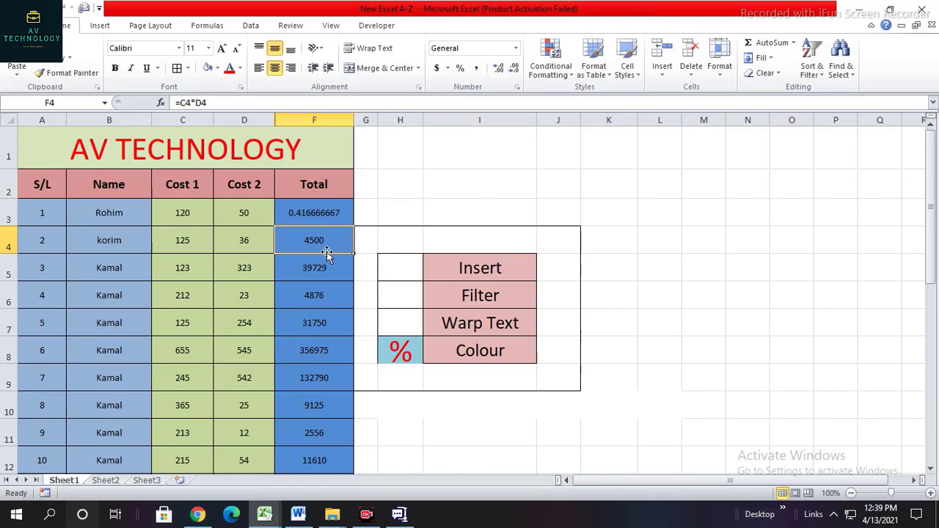
Replace the formula in F3 with =C3/D3, dividing Cost 1 by Cost 2
left_click(316, 212)
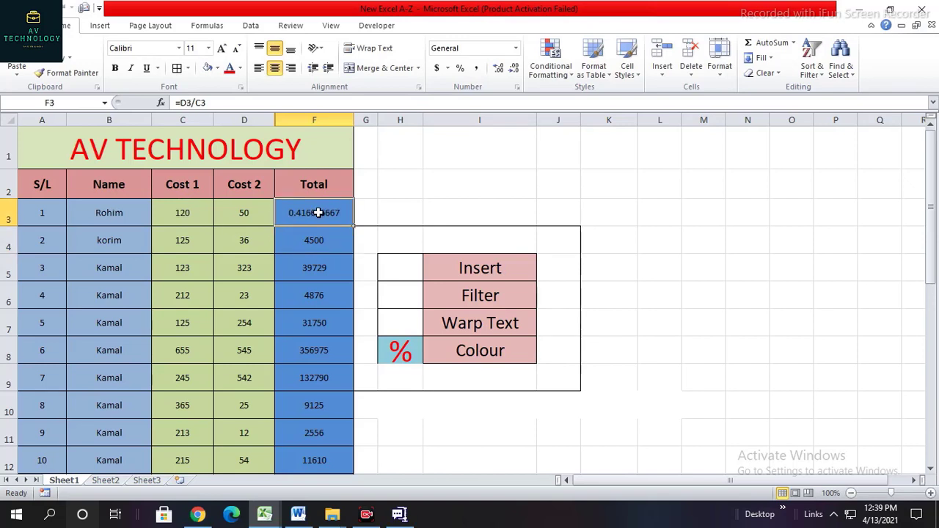
type("=")
left_click(189, 205)
type("/")
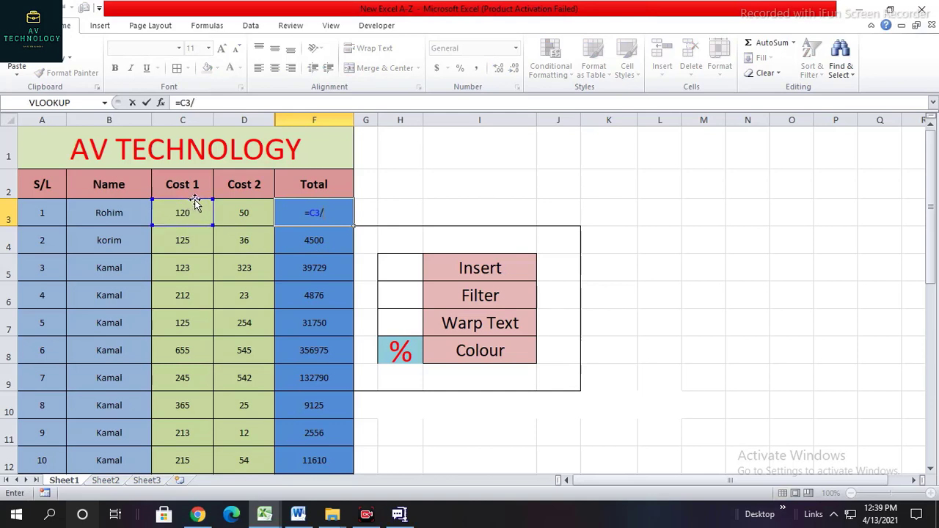
left_click(246, 212)
key("Return")
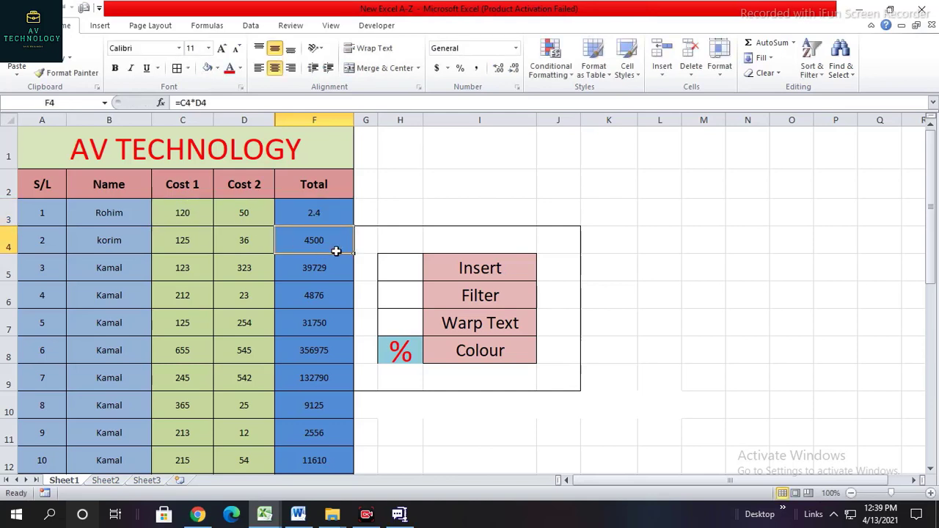
Fill the division formula in F3 down the whole Total column and review the copied results
left_click(321, 213)
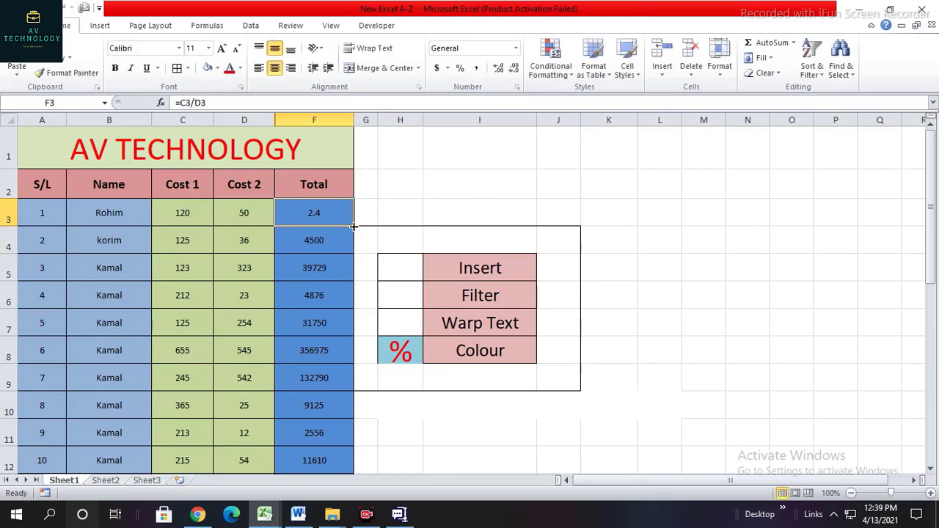
left_click_drag(211, 103, 150, 102)
left_click(352, 223)
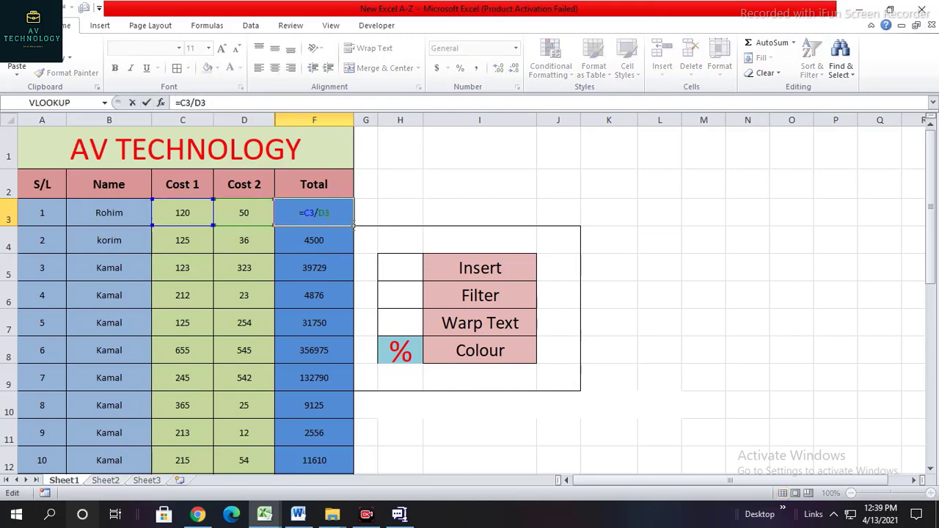
left_click_drag(353, 227, 363, 455)
left_click(400, 388)
scroll(340, 295, "up", 5)
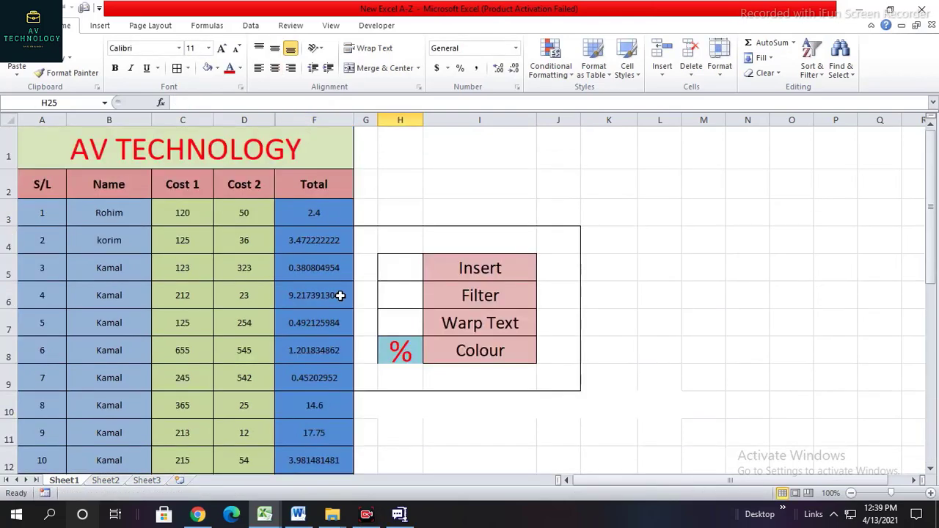
scroll(327, 283, "down", 5)
scroll(324, 301, "up", 1)
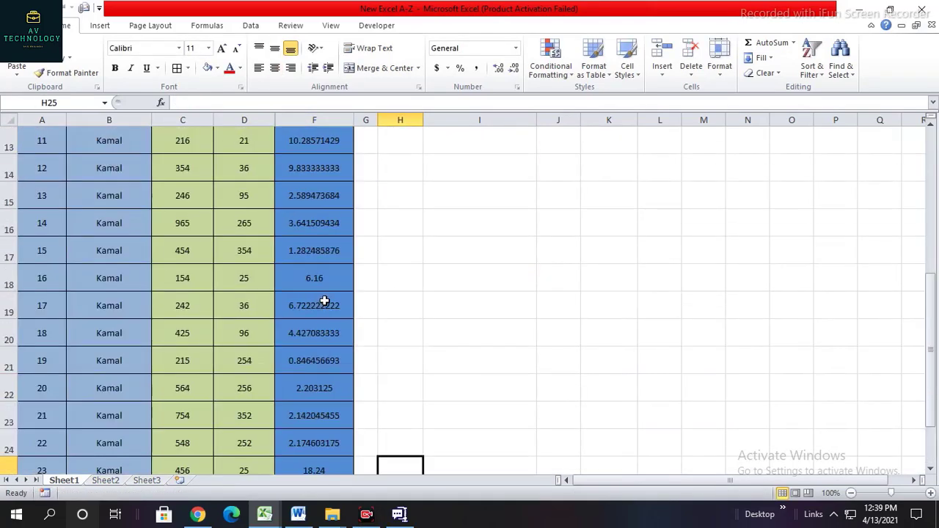
scroll(367, 254, "up", 4)
left_click_drag(314, 213, 350, 259)
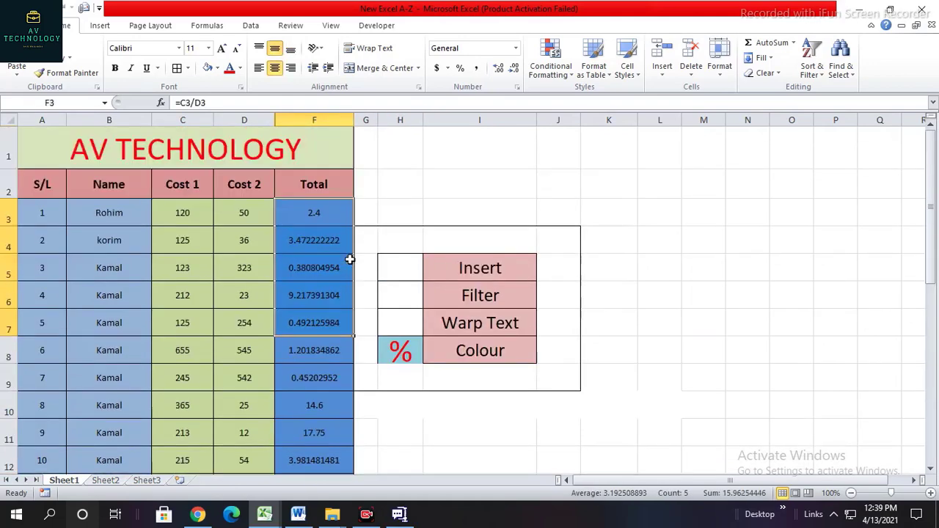
Remove the percent sign from H8 and change the cell's fill colour to white
left_click(401, 351)
key("Delete")
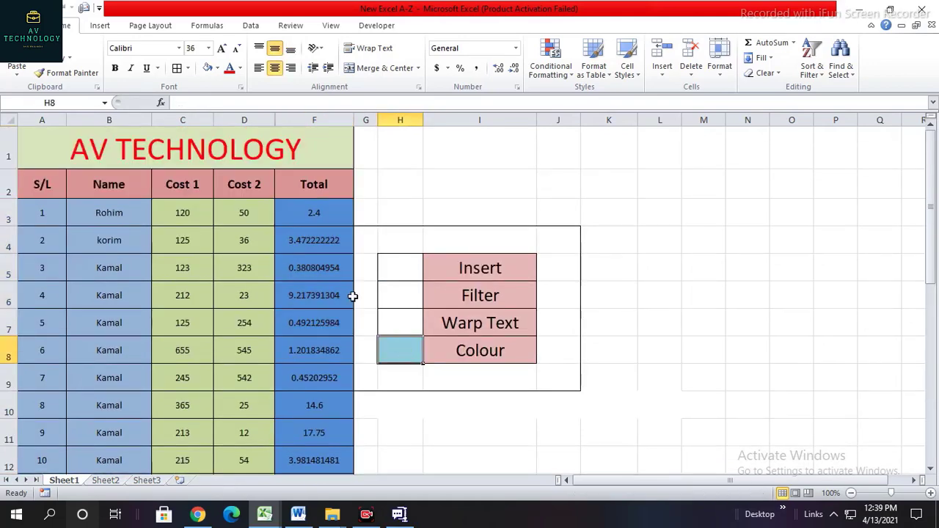
left_click(208, 69)
left_click(393, 269)
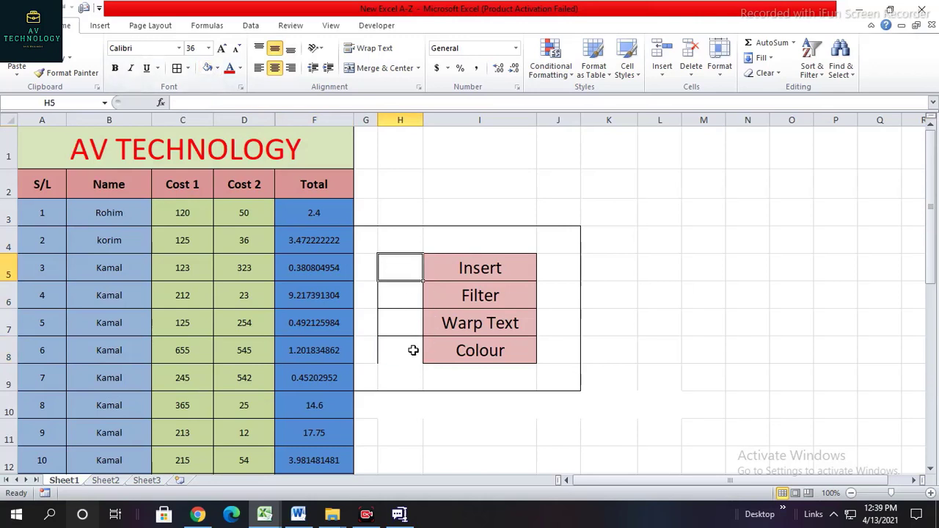
left_click(413, 350)
left_click(403, 406)
left_click_drag(398, 267, 497, 268)
left_click_drag(364, 268, 476, 270)
left_click_drag(550, 272, 551, 272)
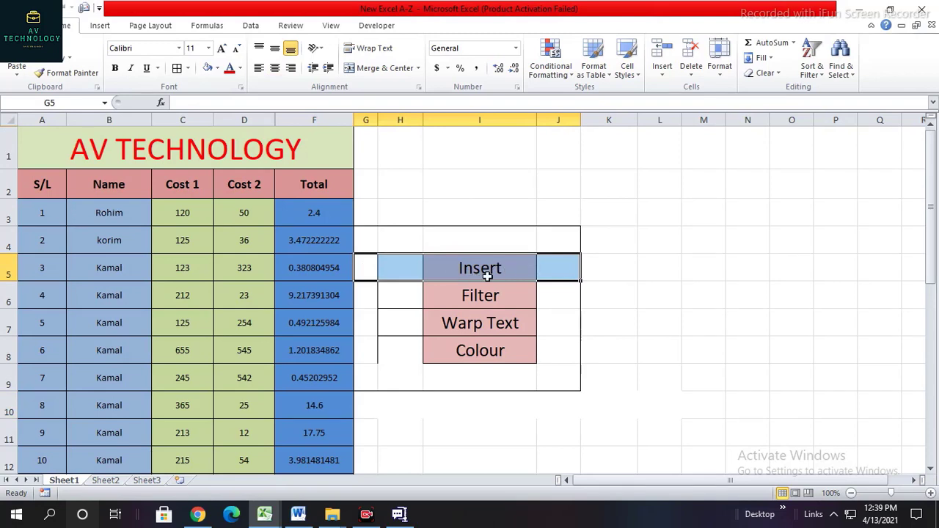
Insert a blank column between the Cost 2 and Total columns
left_click(292, 119)
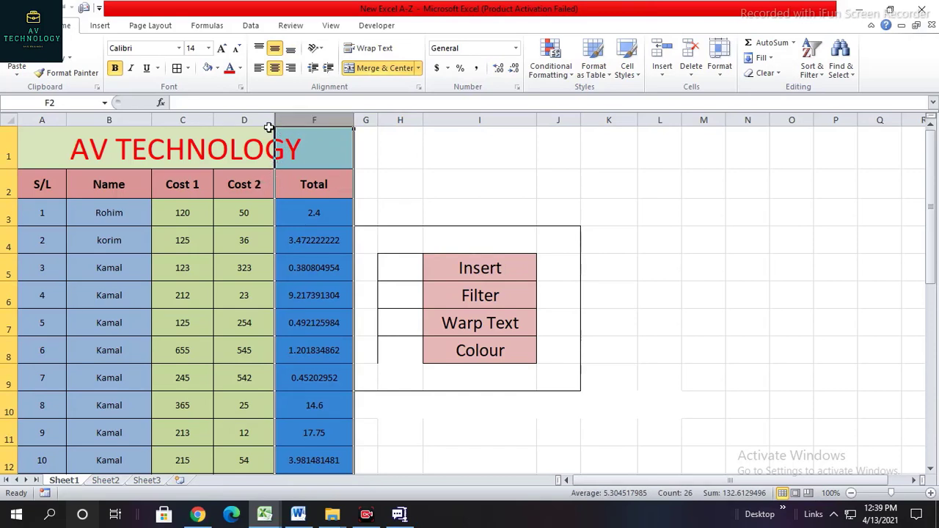
left_click(244, 120)
left_click(304, 120)
right_click(295, 122)
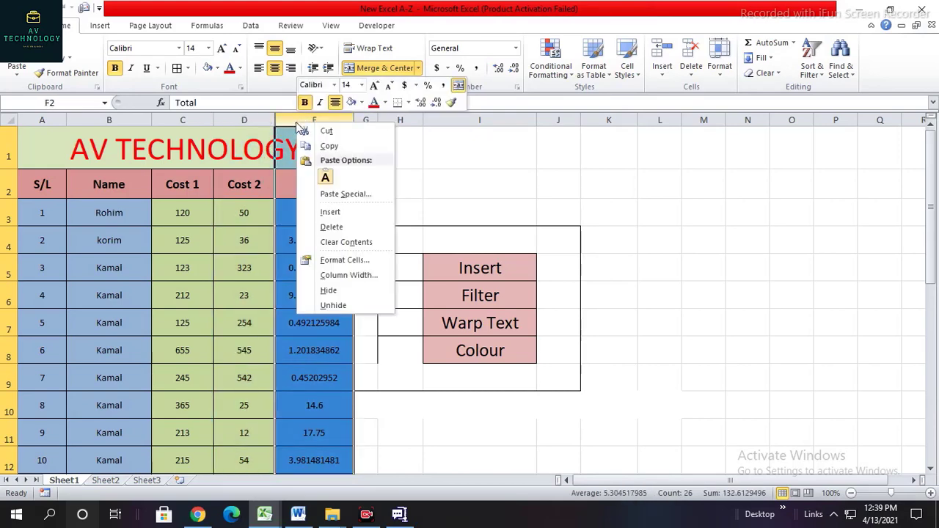
left_click(330, 212)
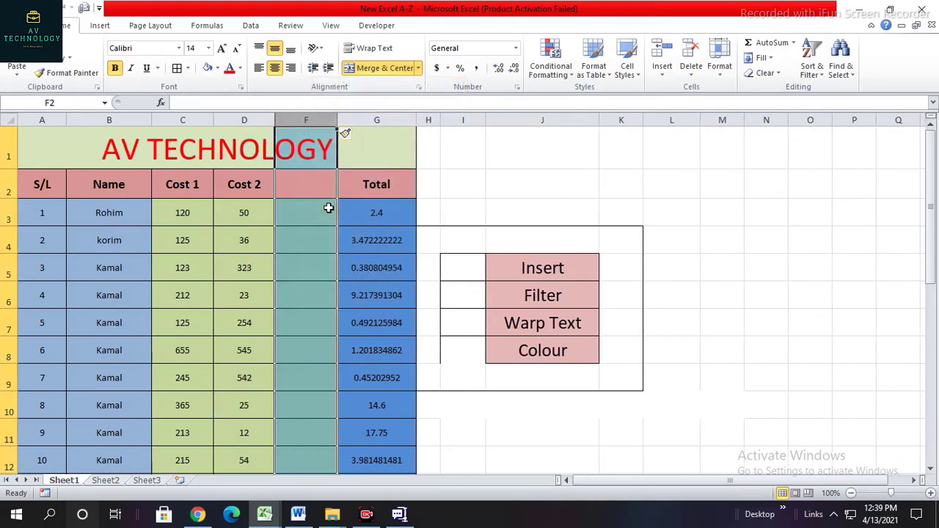
Enter the heading Cost3 in F2 for the new column and widen column F slightly
left_click(309, 189)
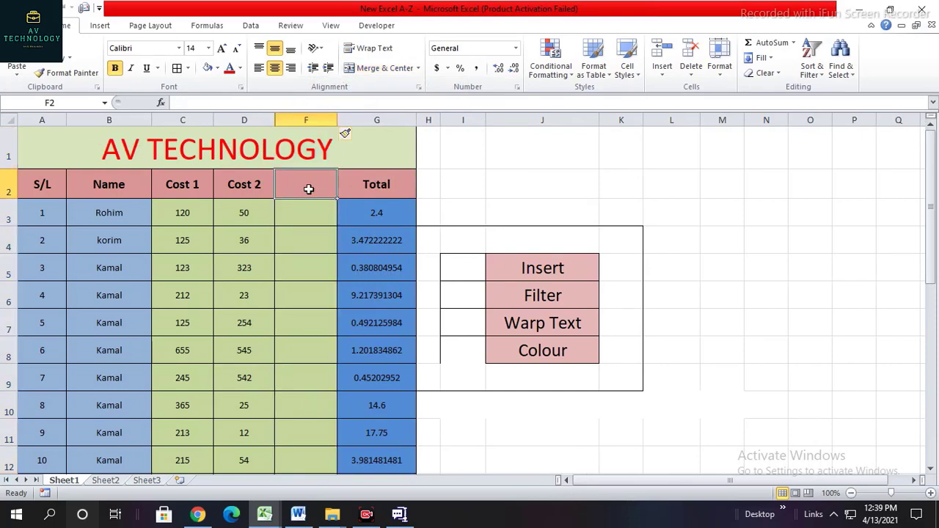
type("Cost")
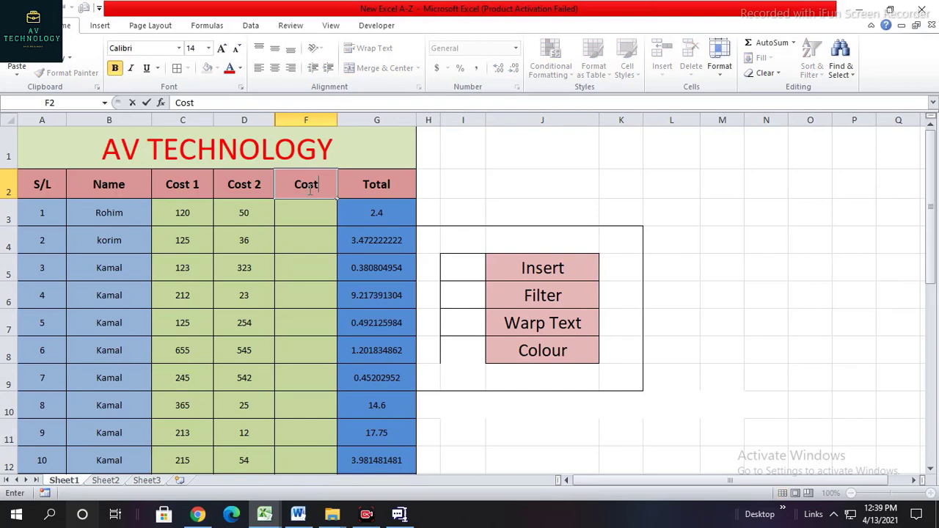
key("BackSpace")
key("BackSpace")
type("st3")
key("Return")
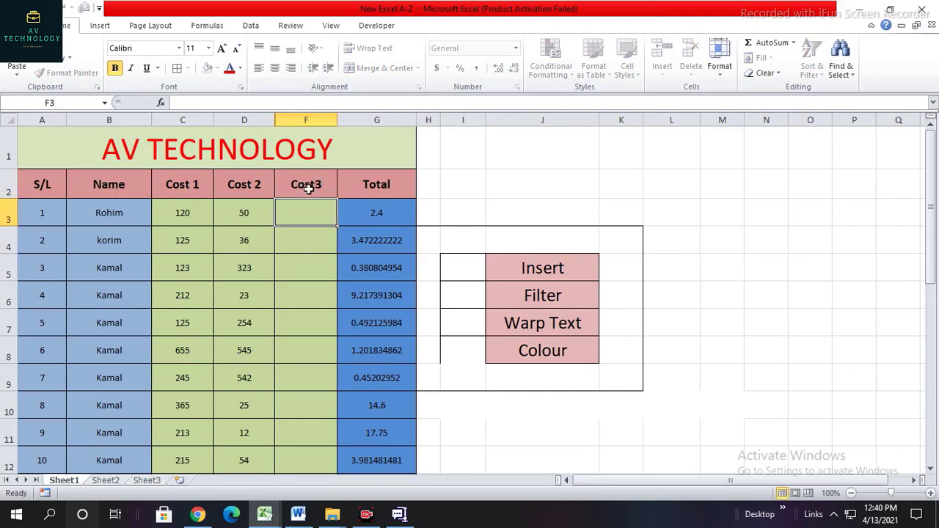
key("Return")
left_click_drag(333, 118, 342, 118)
left_click(323, 187)
left_click(306, 259)
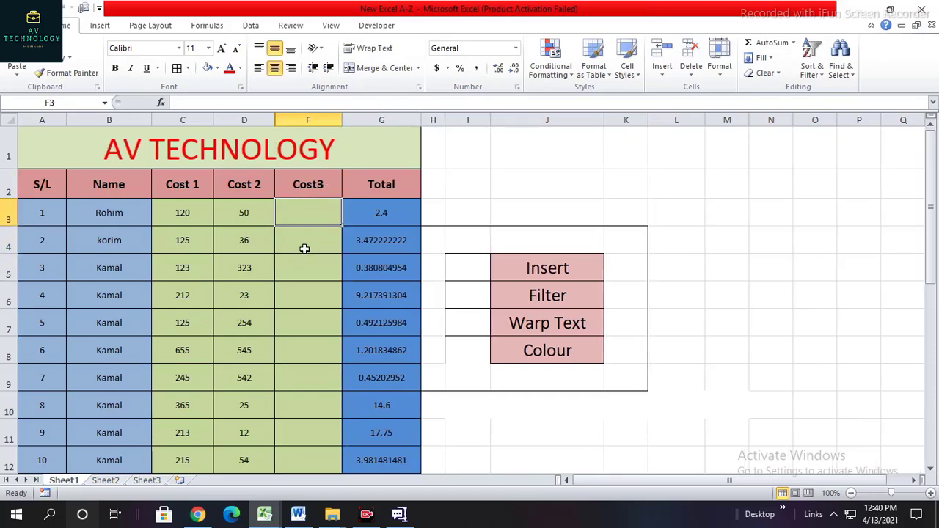
scroll(298, 367, "down", 6)
scroll(310, 237, "up", 6)
left_click(292, 186)
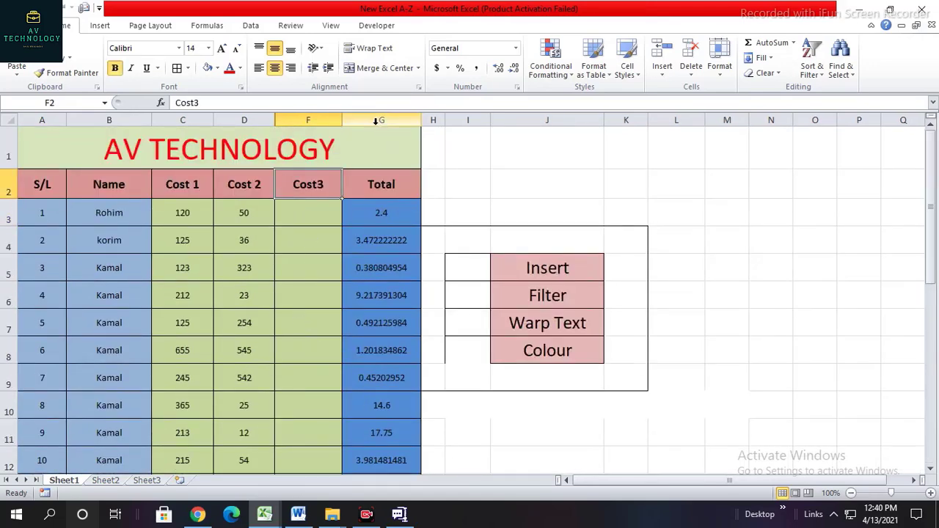
Insert a blank column before Total and another one before Cost 1
right_click(379, 122)
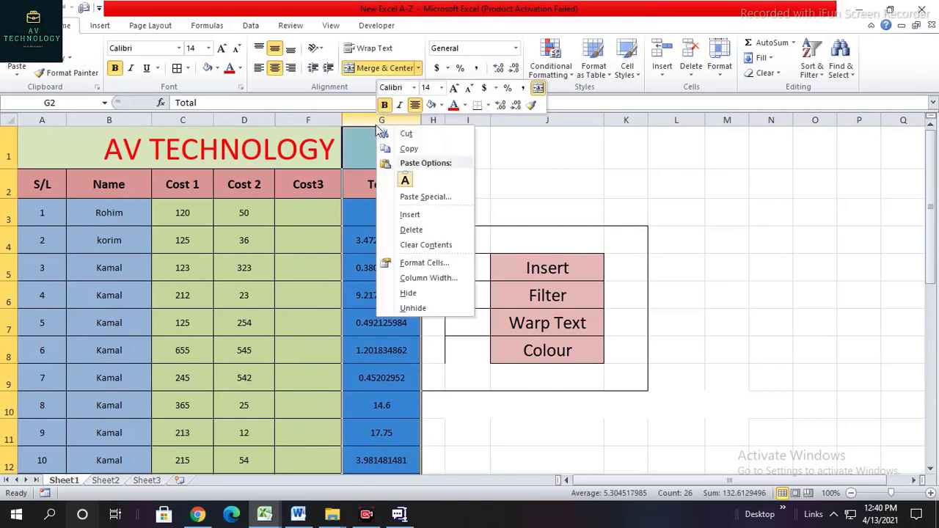
left_click(408, 214)
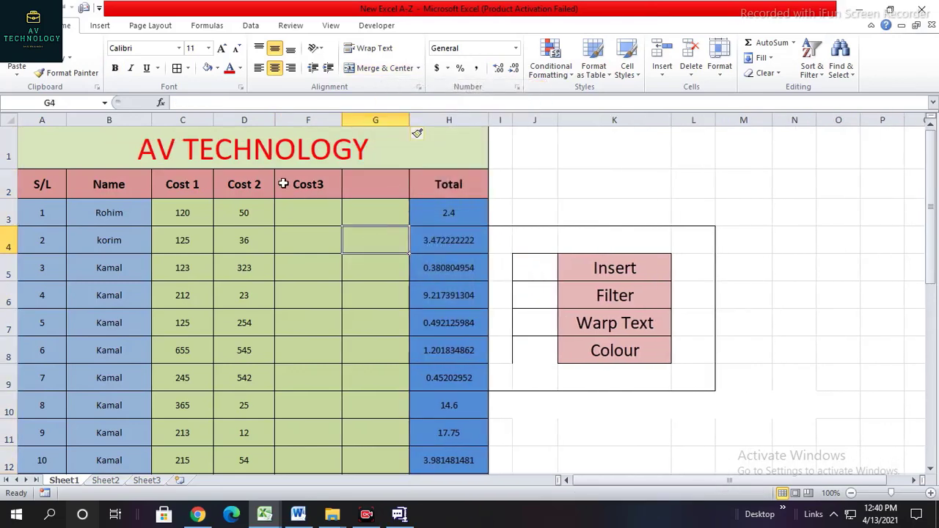
right_click(183, 121)
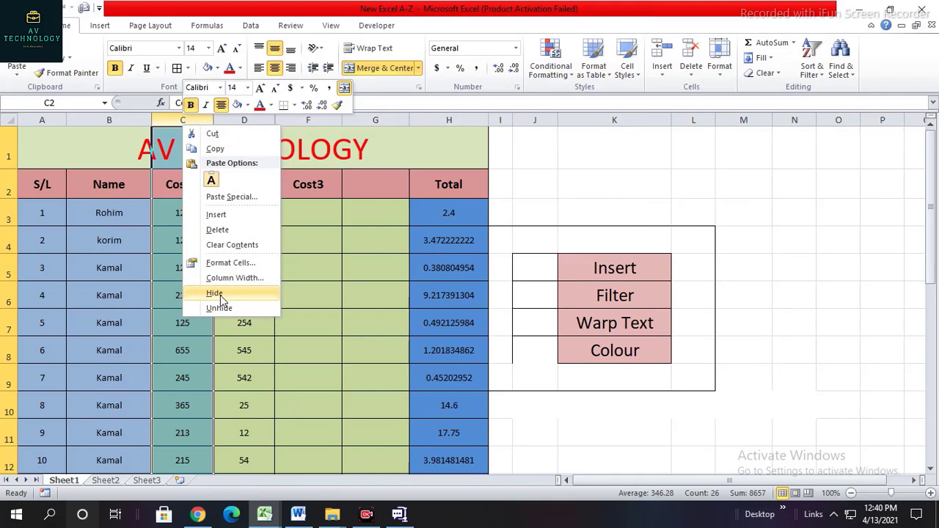
left_click(215, 214)
Delete the blank column before Cost 1 and the blank column before Total
right_click(203, 123)
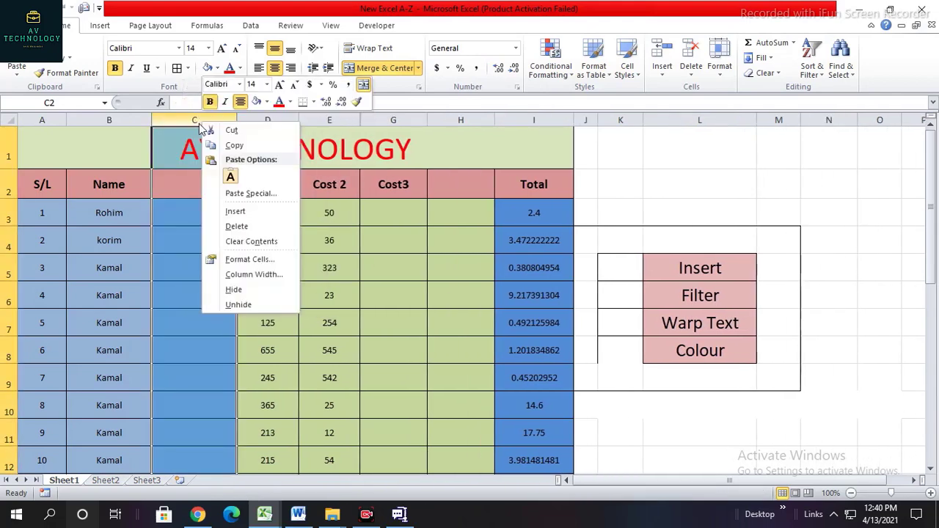
left_click(244, 229)
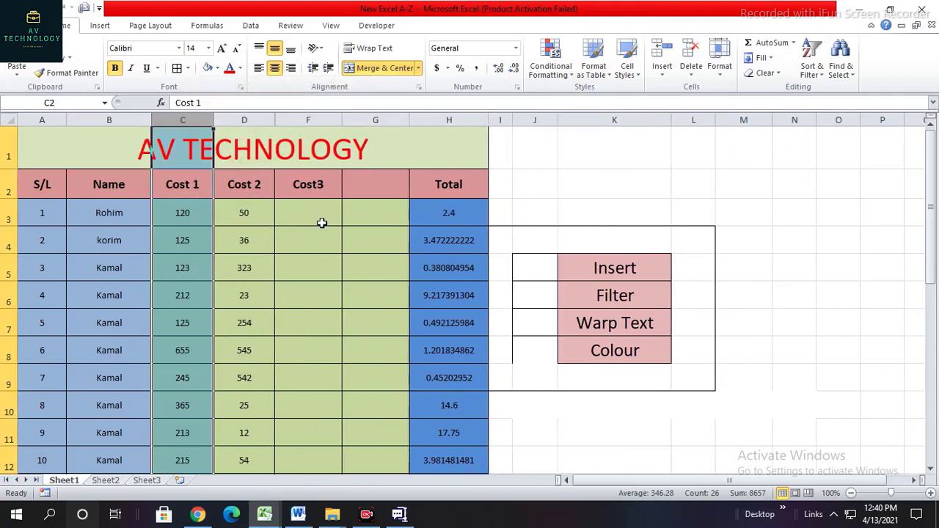
left_click(378, 122)
right_click(379, 122)
left_click(414, 228)
left_click(361, 206)
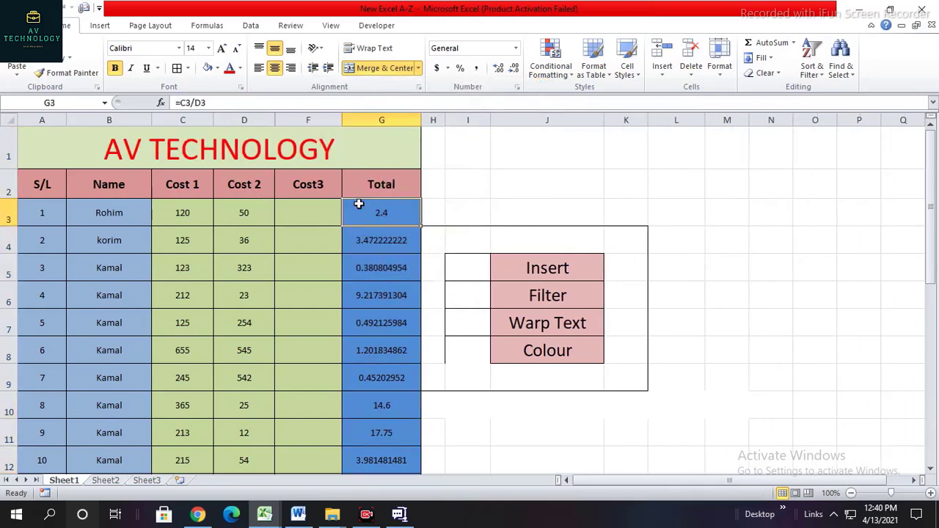
key("Left")
Clear the Insert label from I5:J5 and change the fill colour of these cells to white
left_click(520, 272)
left_click_drag(457, 267, 550, 269)
left_click(208, 67)
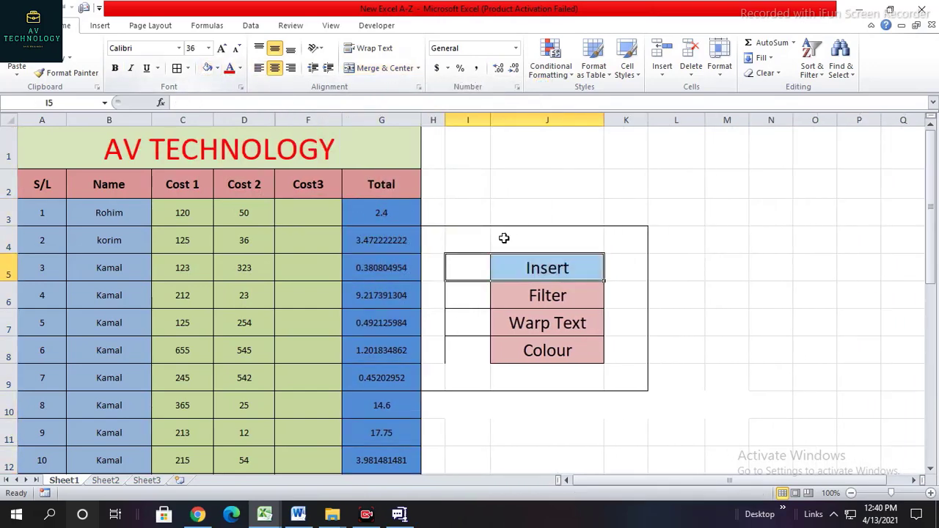
key("Delete")
left_click(616, 339)
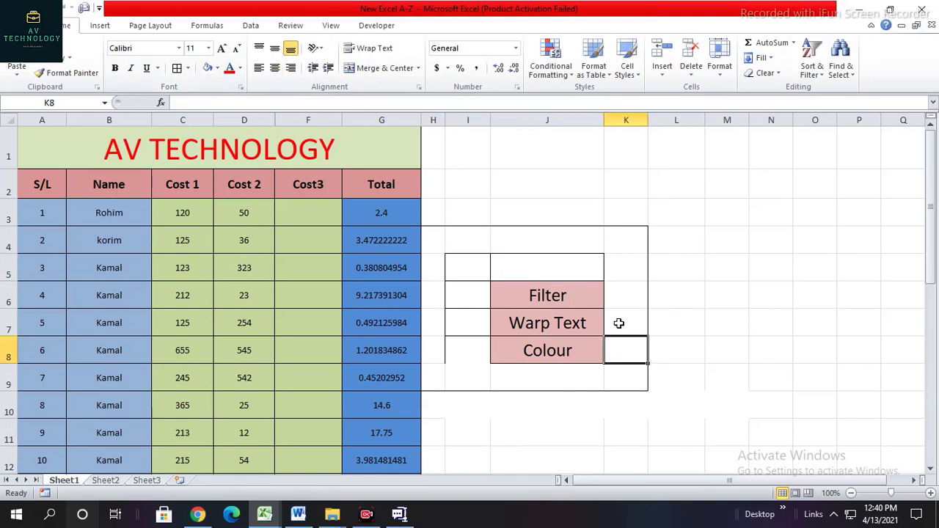
left_click_drag(436, 297, 621, 304)
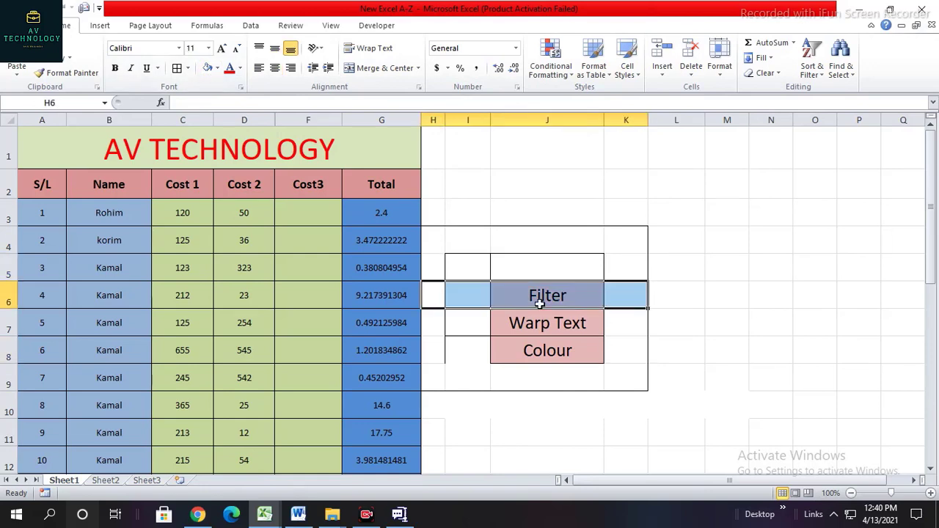
left_click(496, 302)
left_click_drag(438, 299, 614, 301)
left_click(507, 302)
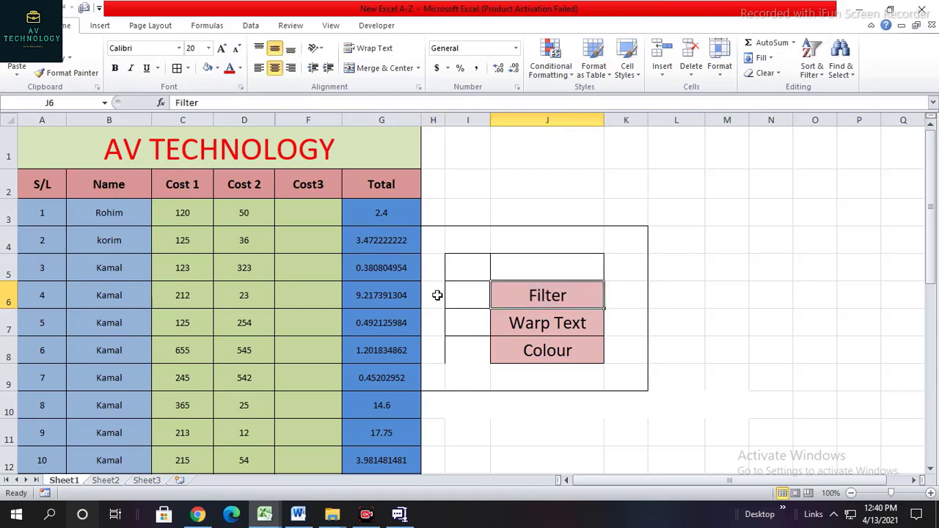
left_click_drag(437, 295, 623, 296)
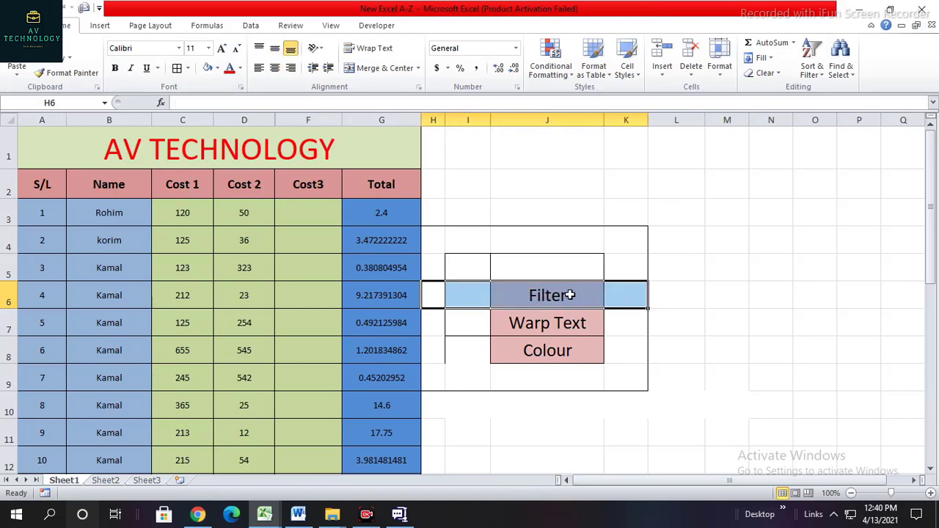
left_click(457, 209)
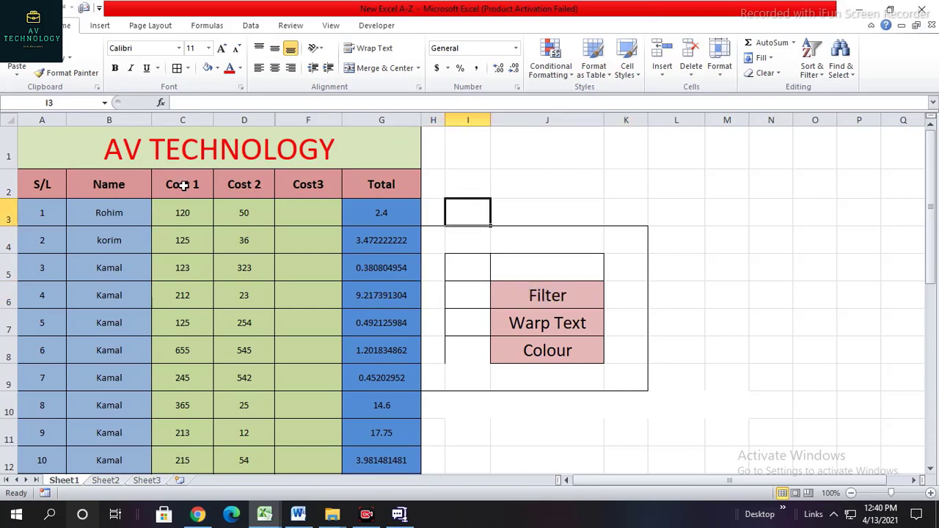
Turn on filtering for the table's header row, and select the headings from S/L to Total
left_click(126, 189)
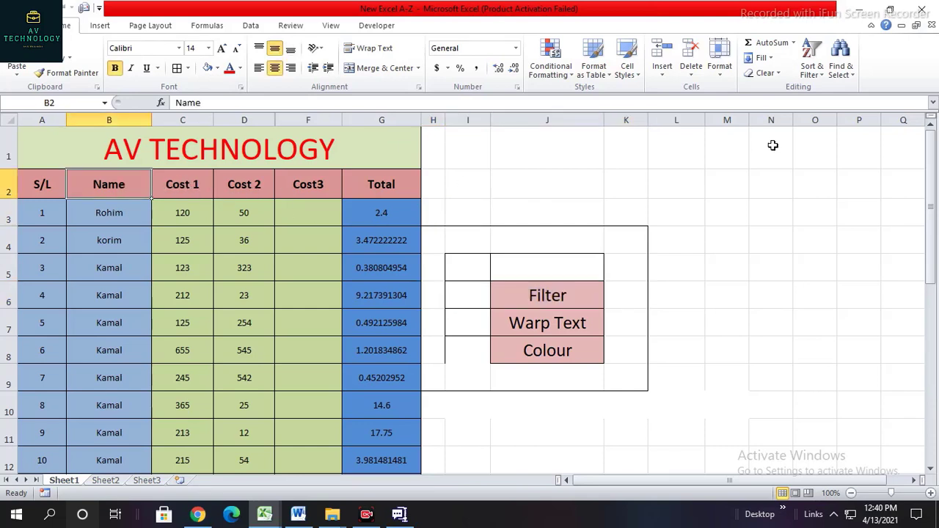
left_click(813, 62)
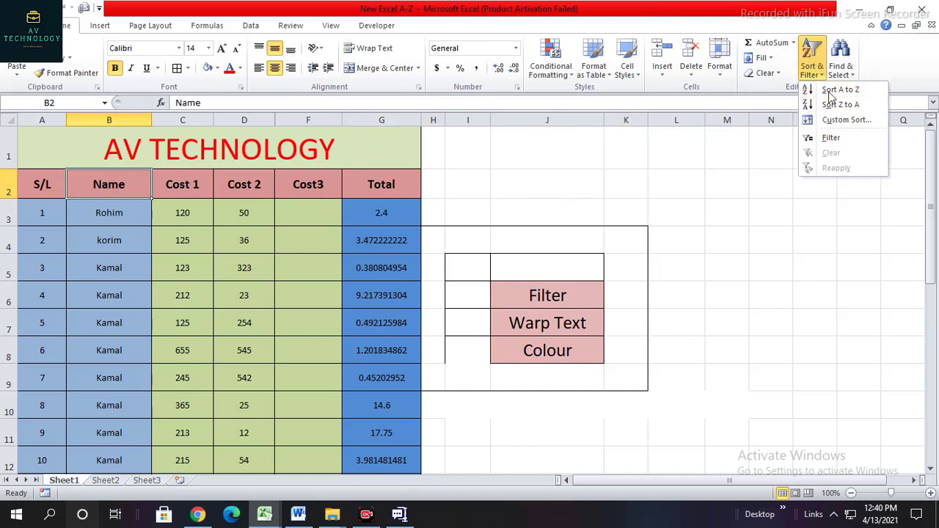
left_click(832, 141)
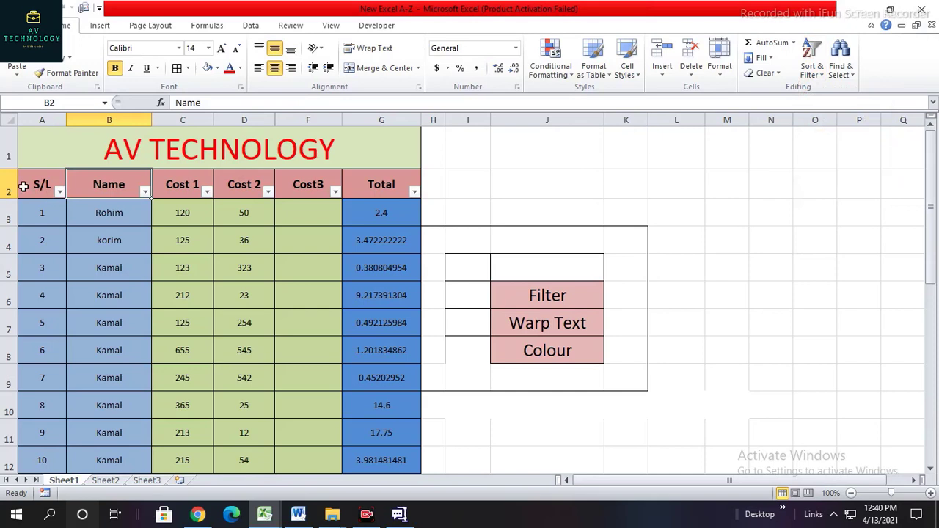
left_click_drag(23, 187, 405, 194)
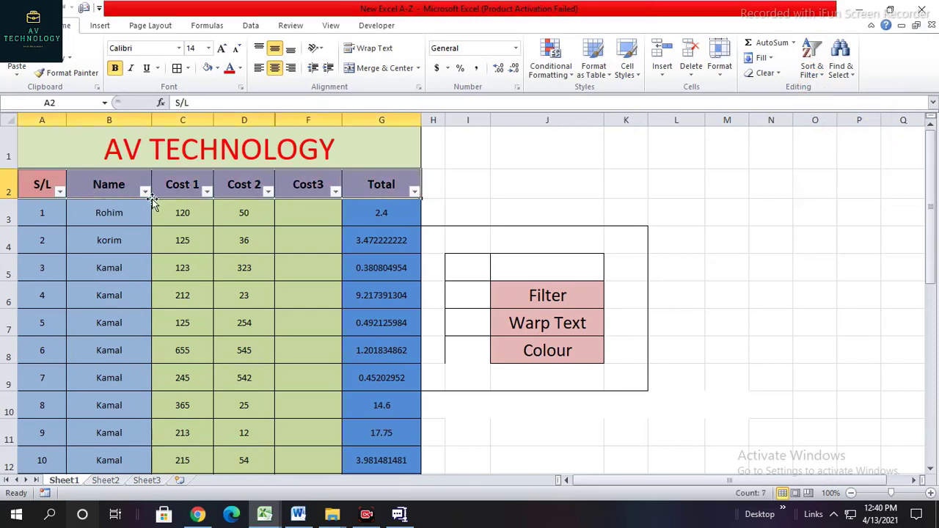
Filter the Name column to show only the first listed name, and select the name cells of the filtered rows
left_click(146, 192)
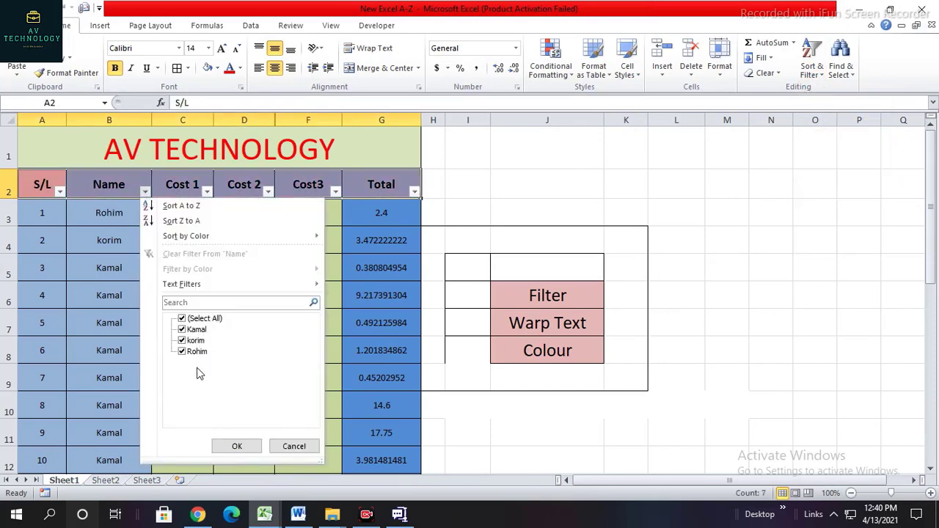
left_click(203, 319)
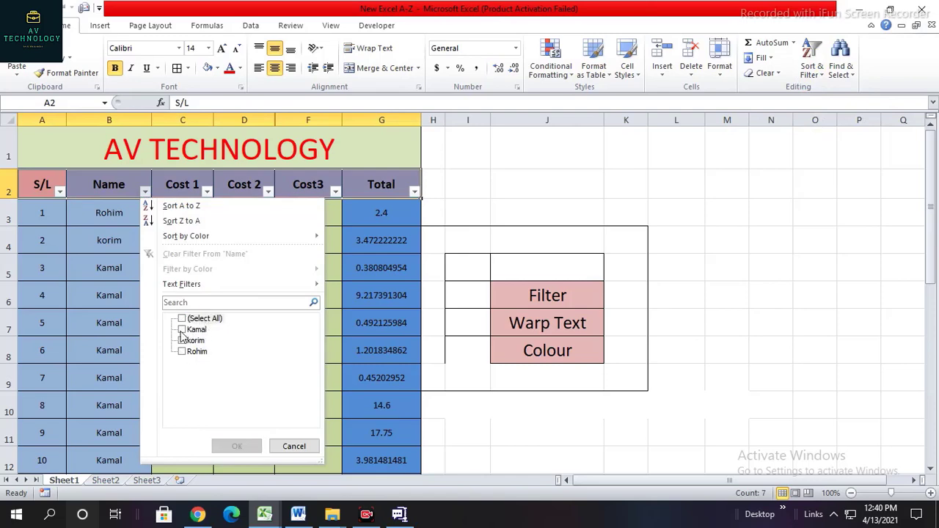
left_click(182, 330)
left_click(225, 446)
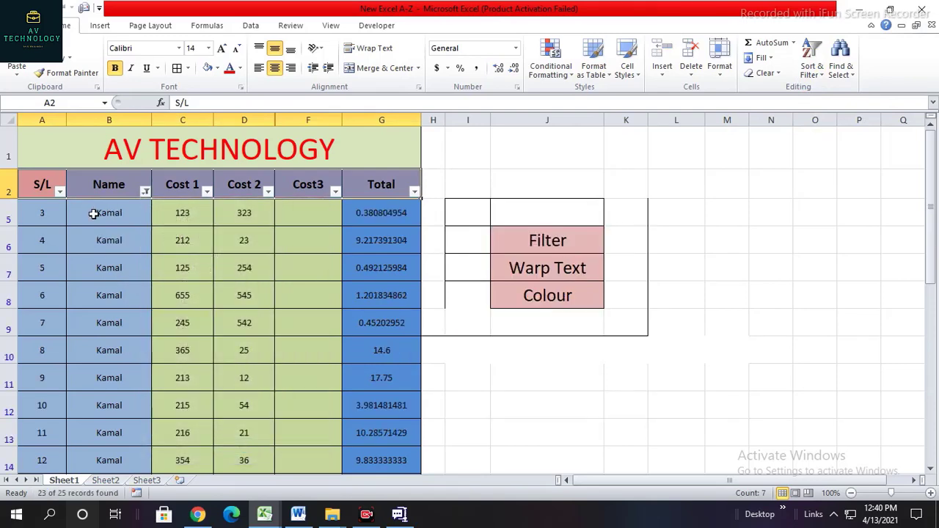
left_click_drag(106, 206, 124, 448)
scroll(113, 308, "down", 6)
scroll(118, 304, "up", 10)
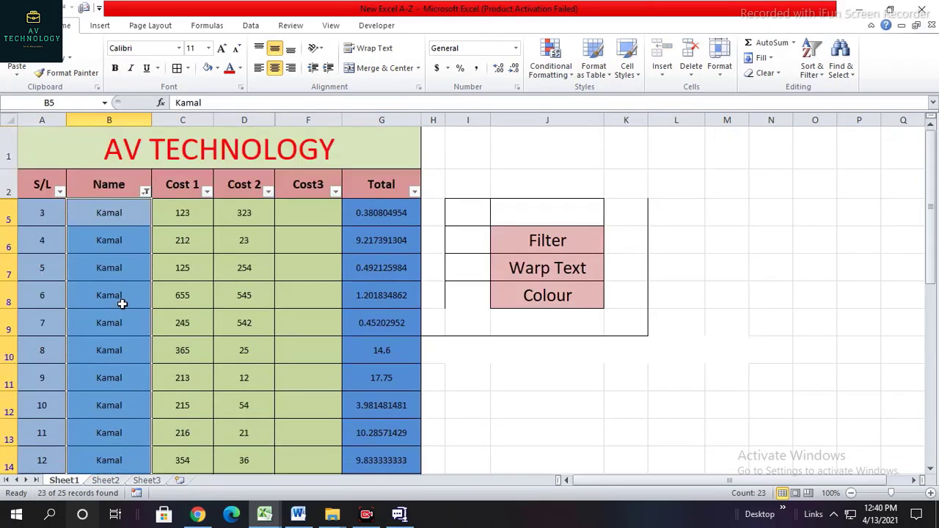
left_click_drag(133, 231, 299, 237)
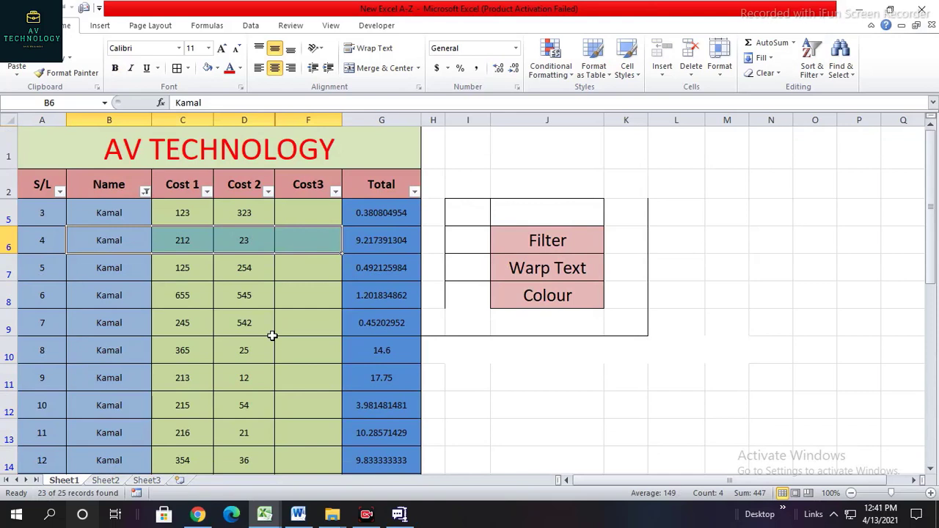
left_click(201, 279)
Change the Name column filter to show only the second listed name
left_click(145, 192)
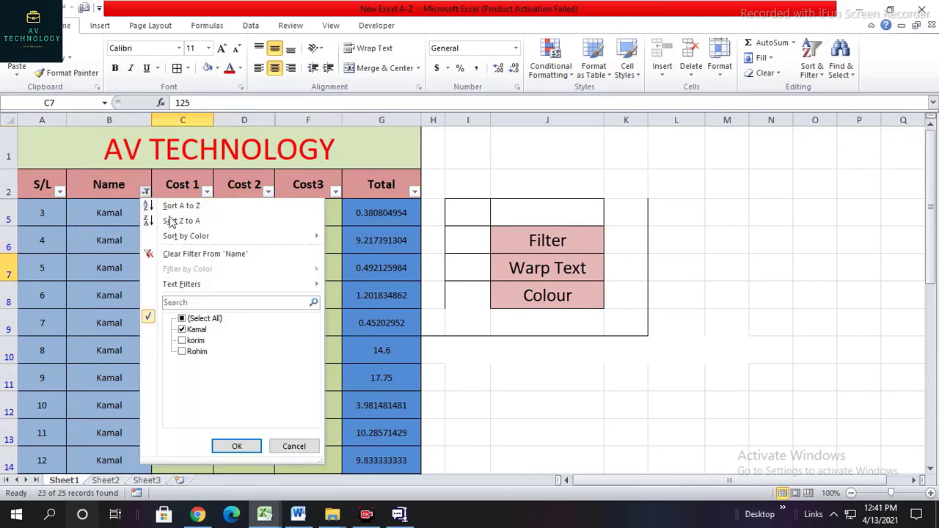
left_click(195, 330)
left_click(195, 341)
left_click(237, 447)
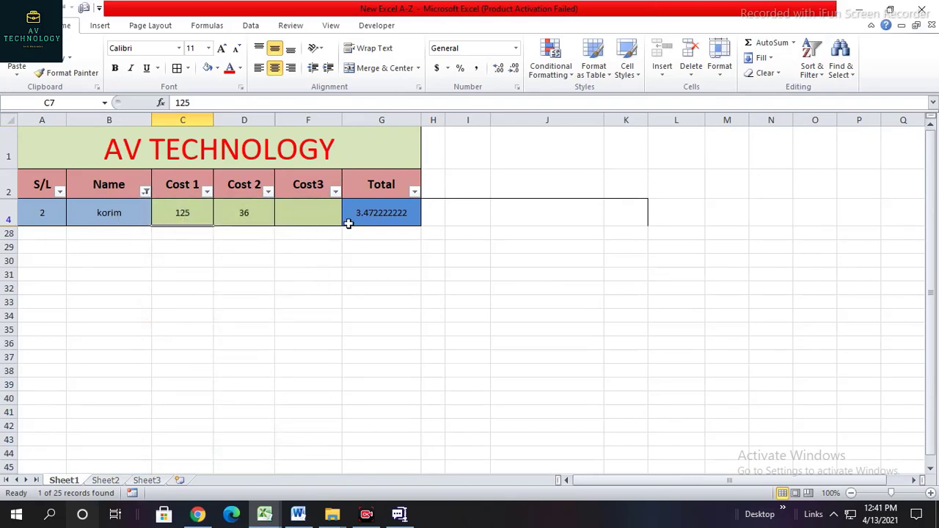
Change the Name column filter to show only the third listed name
left_click(146, 192)
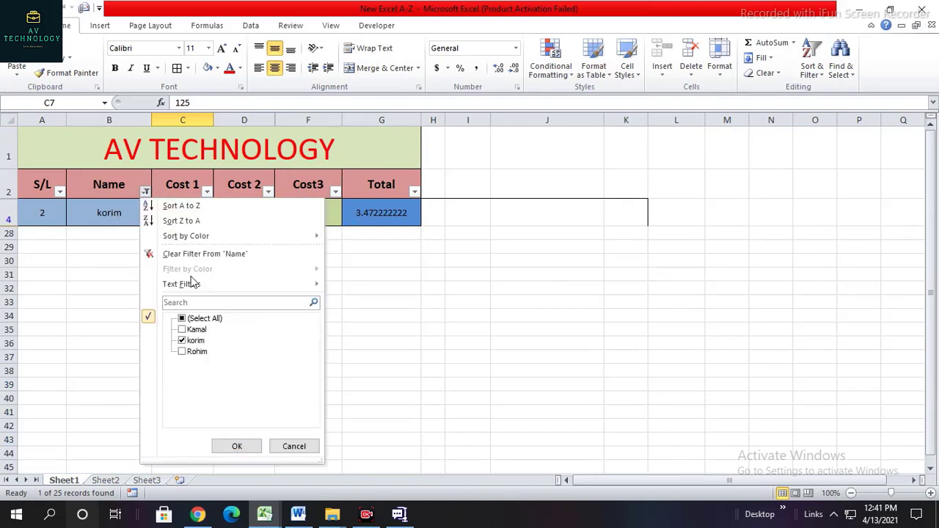
left_click(195, 341)
left_click(196, 353)
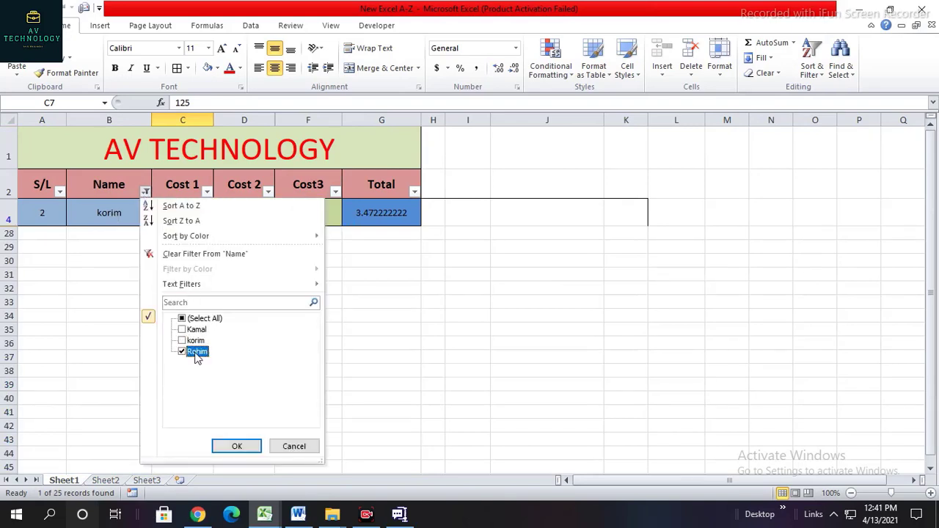
left_click(237, 446)
Show all names again in the Name column filter and look through the full table
left_click(145, 192)
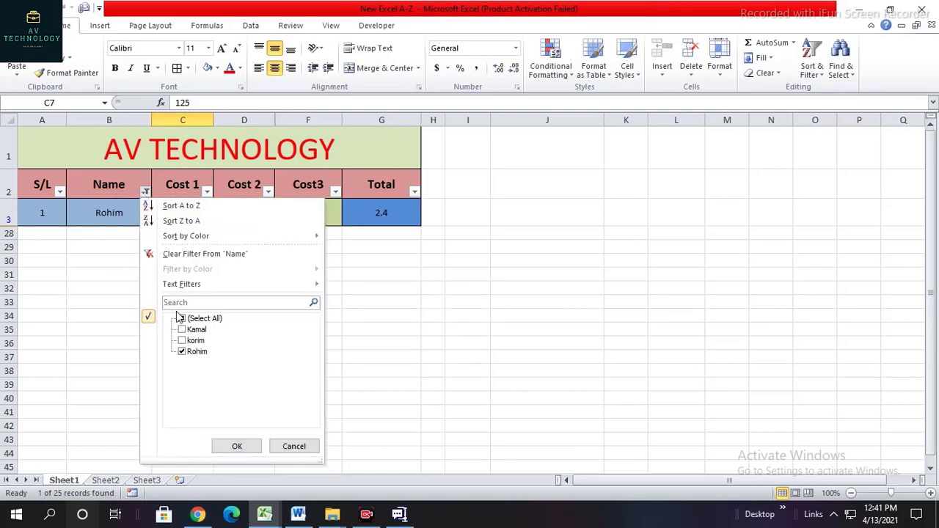
left_click(182, 319)
left_click(237, 446)
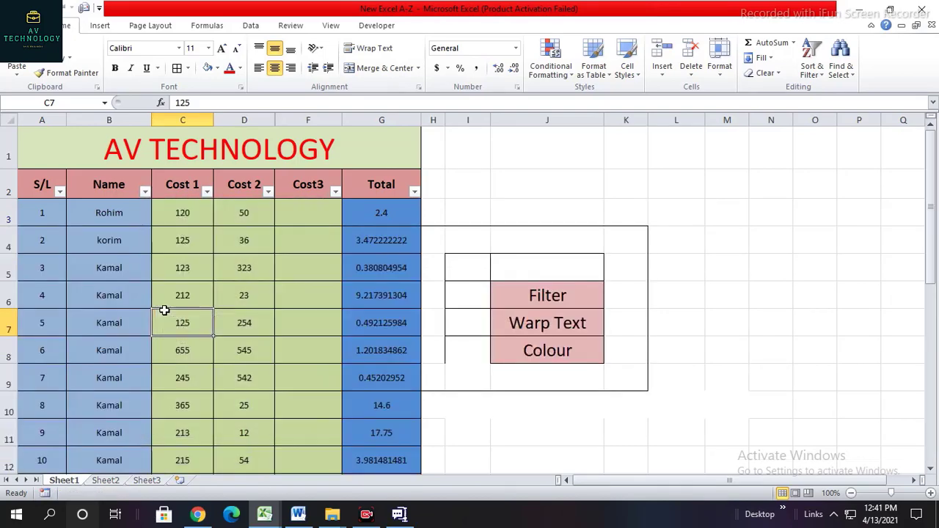
scroll(180, 296, "down", 8)
scroll(190, 271, "up", 8)
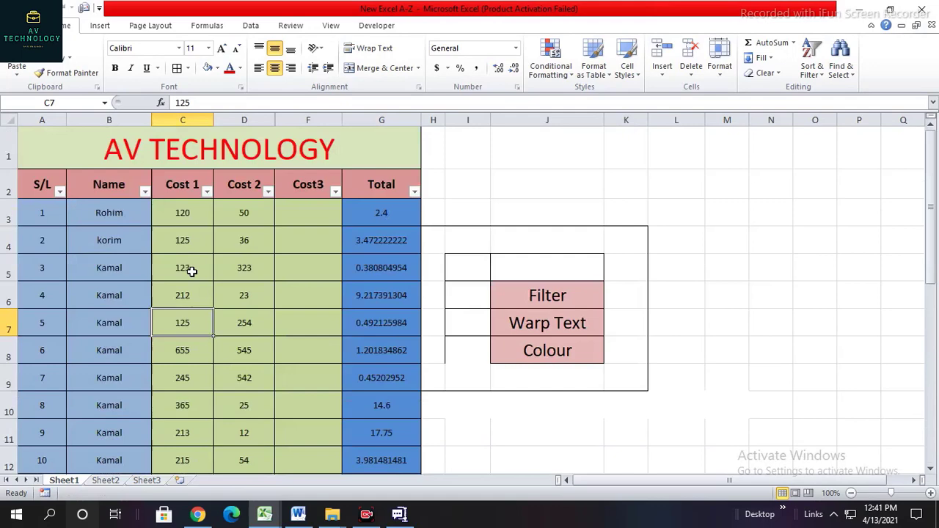
Filter the Cost 1 column to the value 213 and select the matching row
left_click(207, 192)
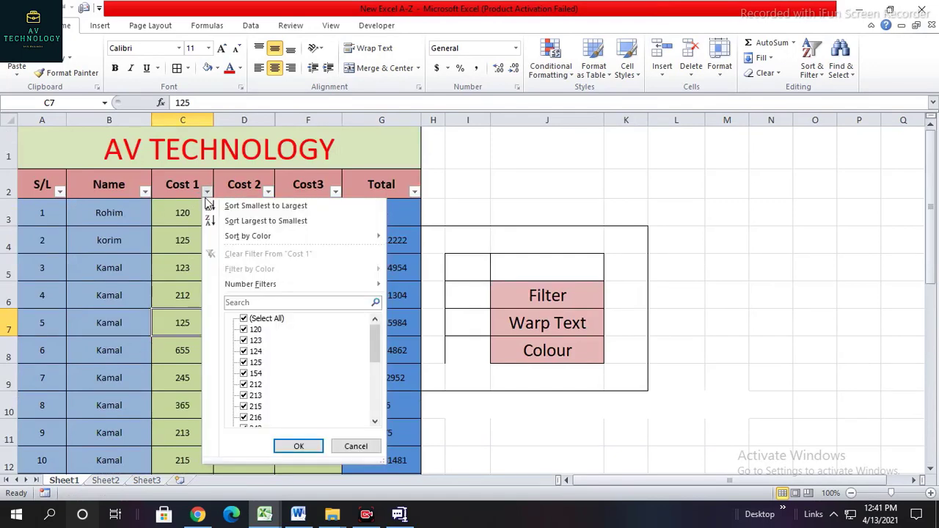
left_click(266, 320)
left_click(246, 397)
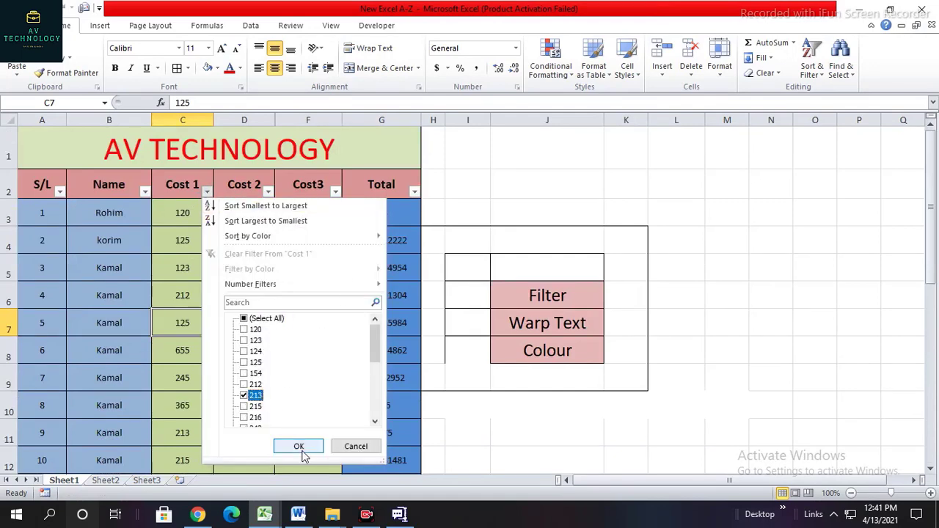
left_click(299, 446)
left_click(129, 209)
left_click(199, 210)
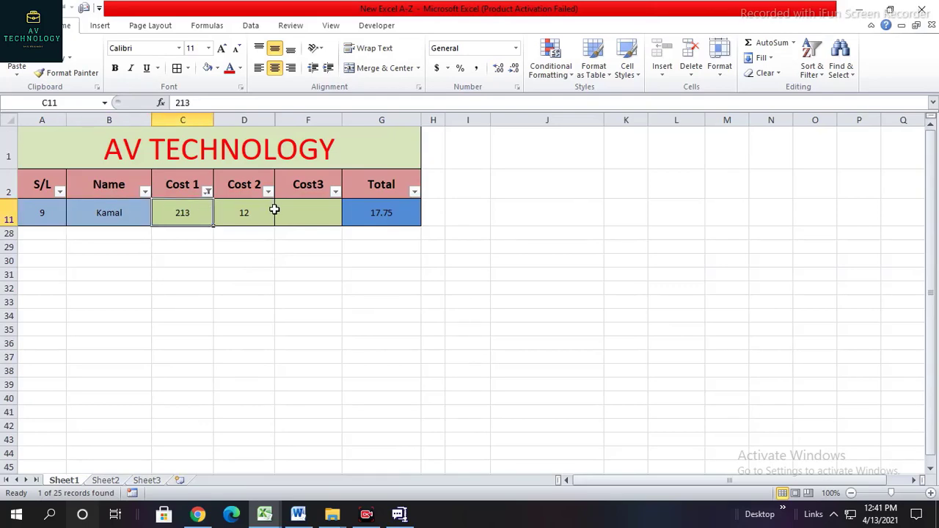
left_click(273, 209)
left_click(9, 213)
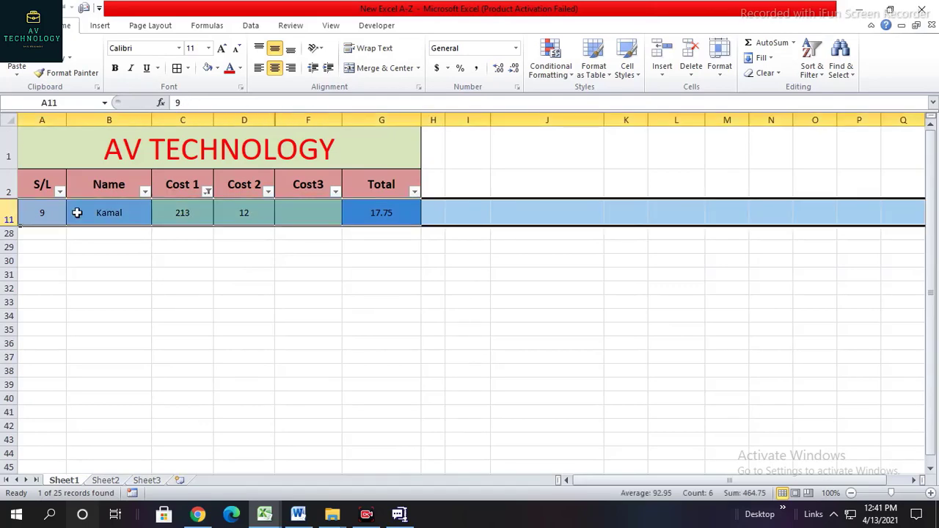
Show all values again in the Cost 1 column filter and look through the table
left_click(210, 192)
left_click(258, 319)
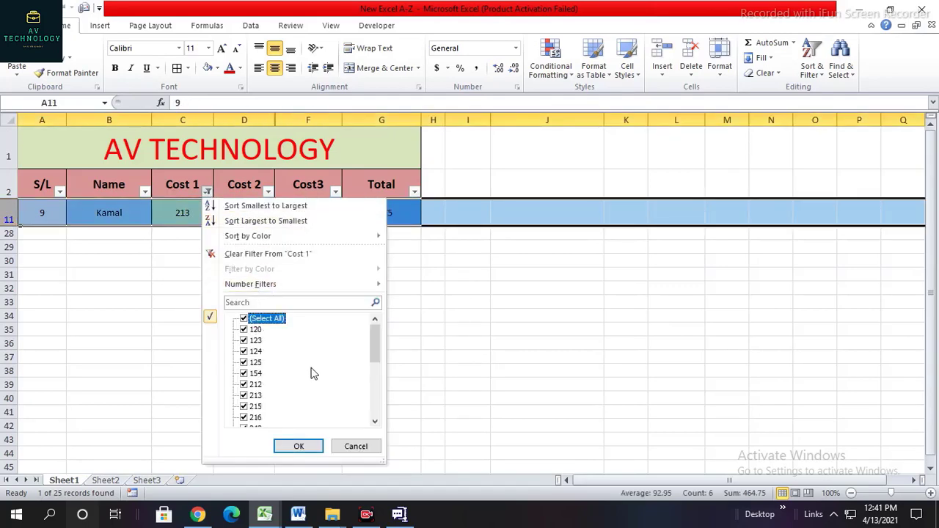
left_click(298, 446)
left_click(164, 287)
scroll(360, 262, "down", 8)
scroll(361, 261, "up", 8)
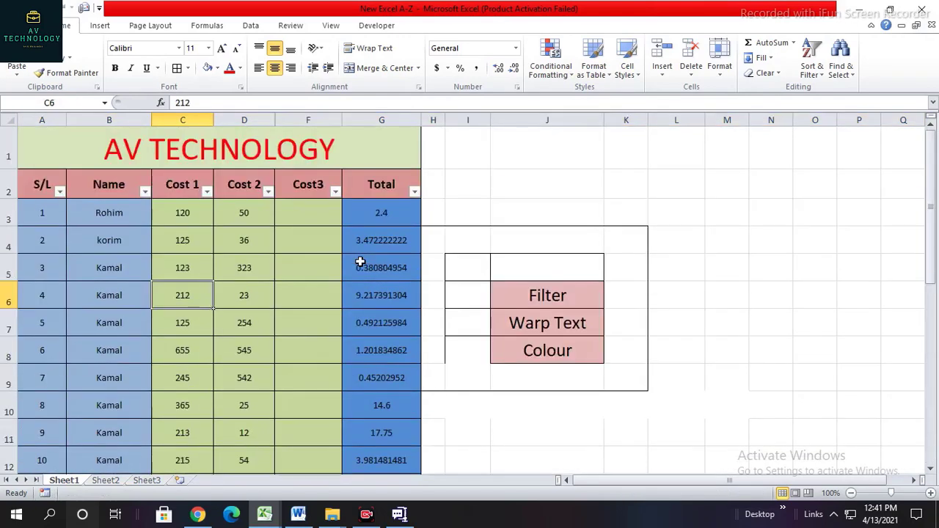
Sort the table by the Total column from smallest to largest and review the sorted totals
left_click(414, 192)
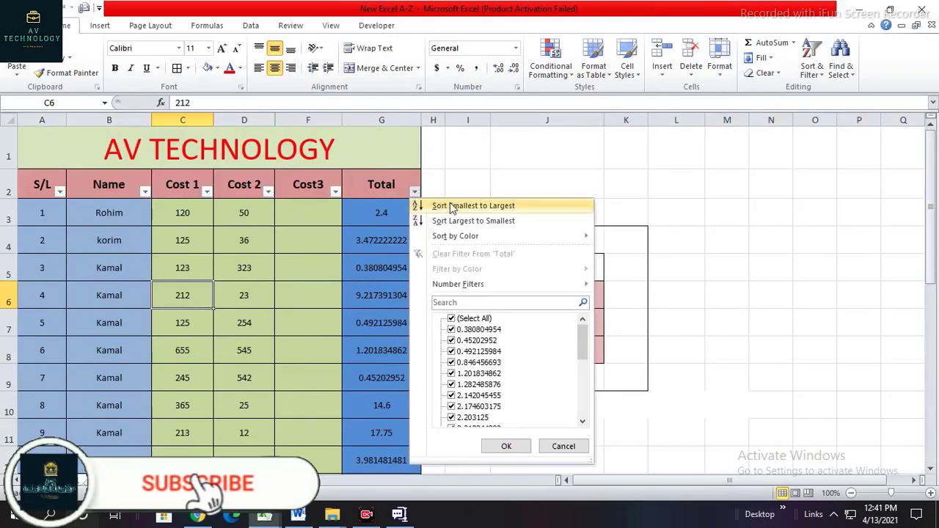
left_click(497, 210)
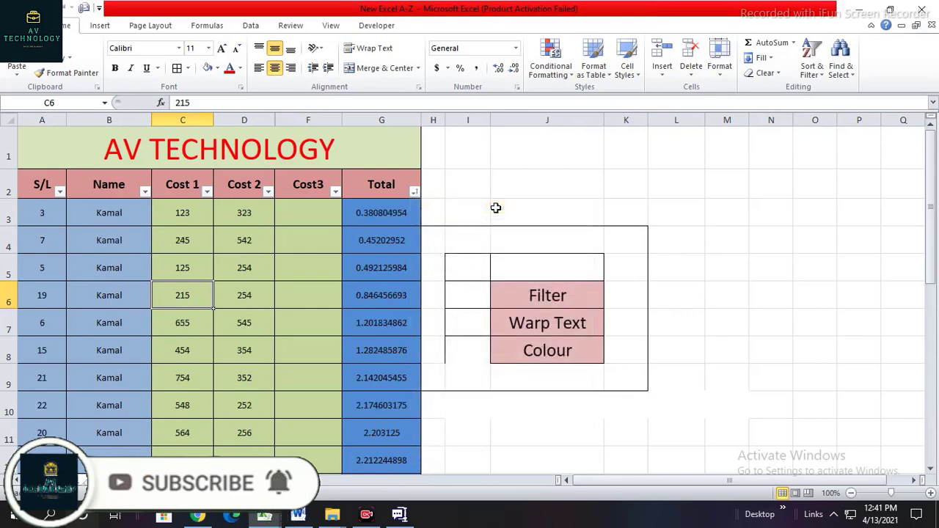
scroll(396, 210, "down", 9)
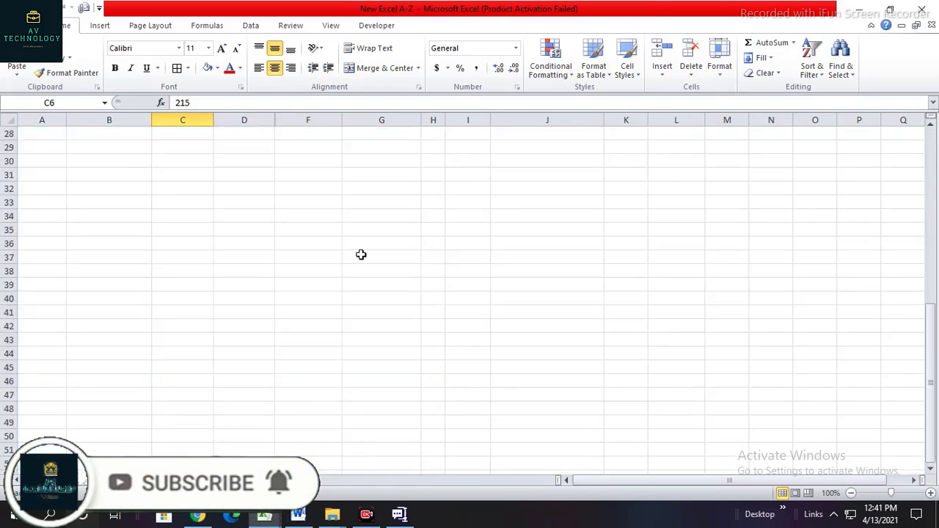
scroll(361, 249, "up", 9)
left_click_drag(375, 213, 397, 367)
scroll(406, 322, "up", 5)
left_click(402, 238)
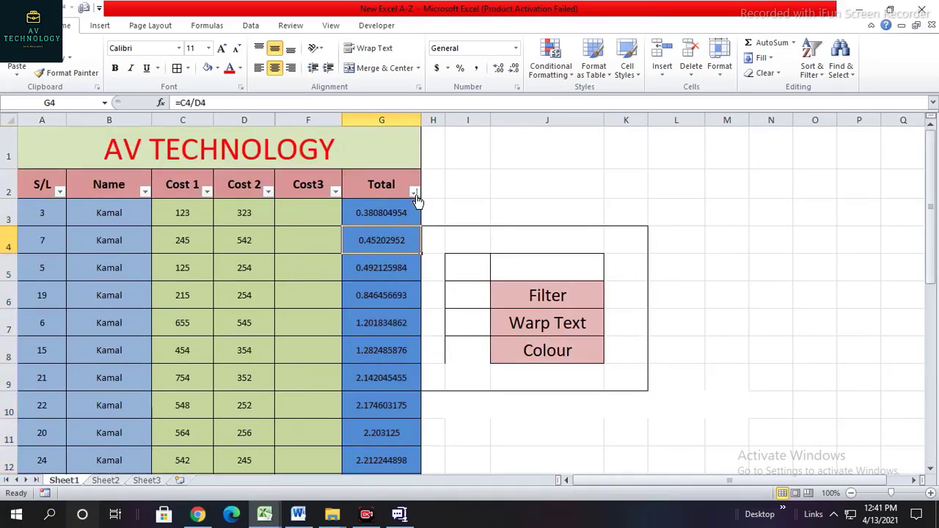
Sort the table by the Total column from largest to smallest and review the sorted totals
left_click(414, 192)
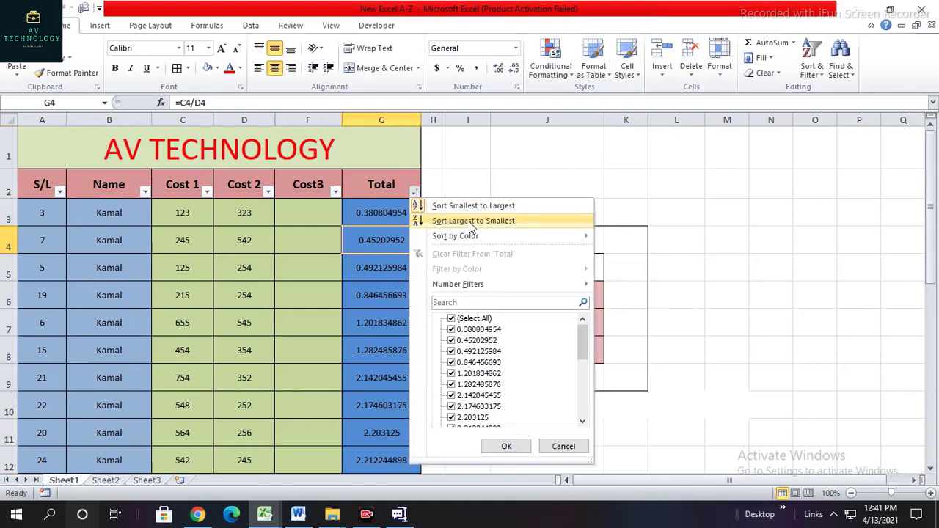
left_click(502, 221)
left_click_drag(377, 212, 377, 396)
scroll(373, 377, "up", 5)
left_click(383, 235)
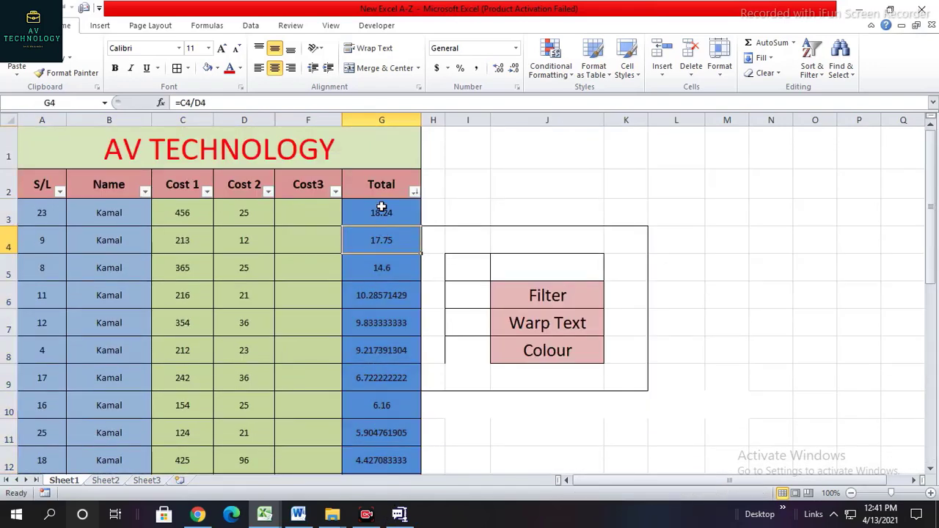
left_click(383, 207)
left_click(415, 192)
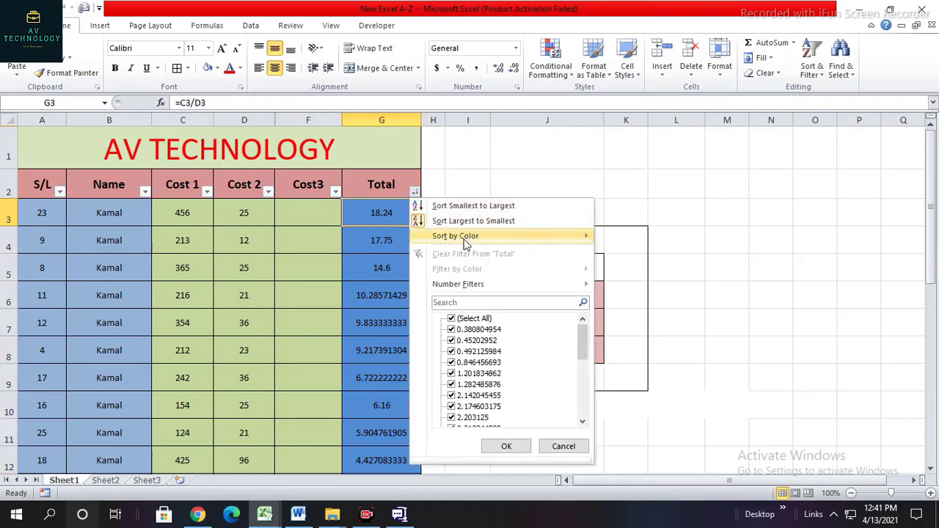
mouse_move(462, 242)
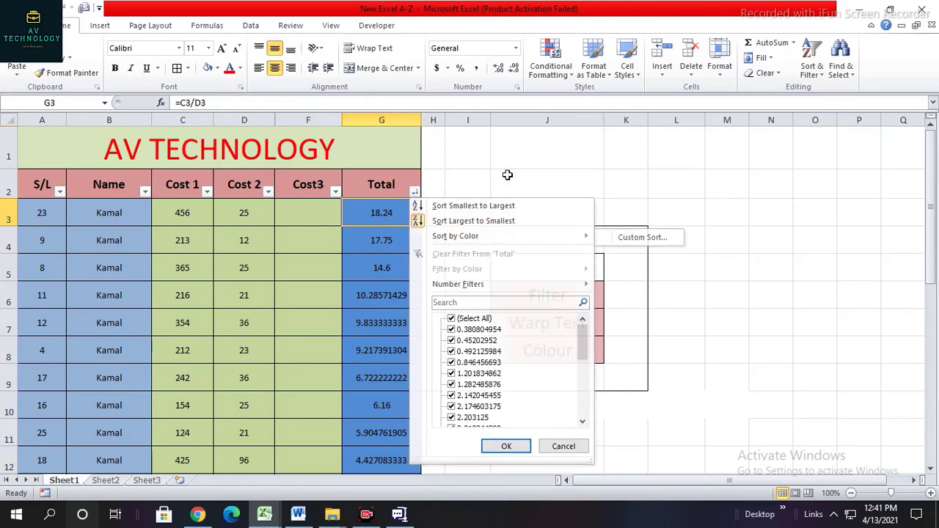
left_click(414, 185)
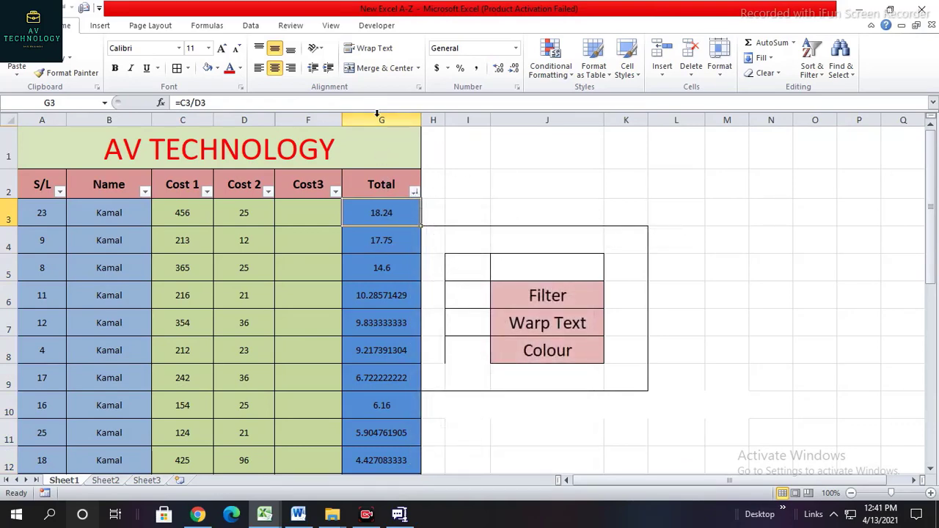
Delete the empty Cost3 column from the table
left_click(319, 132)
right_click(317, 121)
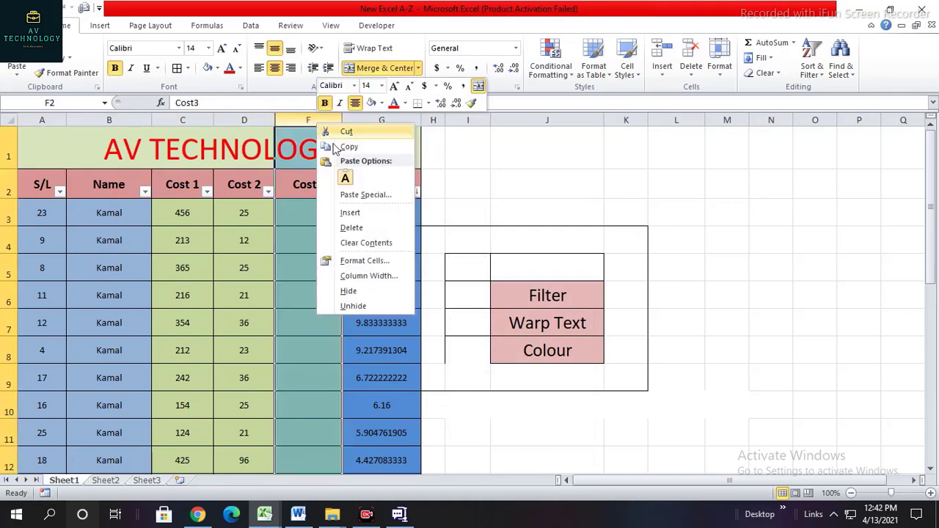
left_click(352, 228)
left_click(445, 239)
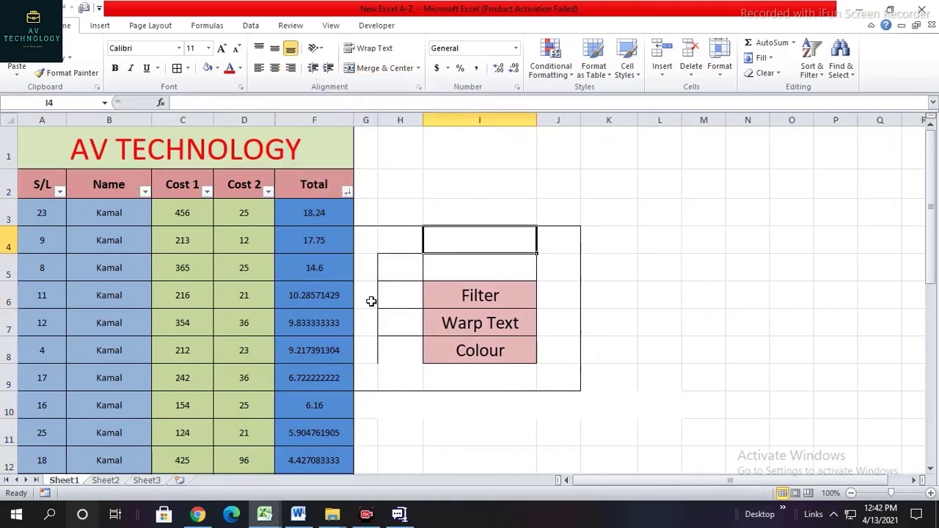
Clear the Filter label from G6:J6 and change the fill colour of these cells to white
left_click_drag(371, 301, 543, 300)
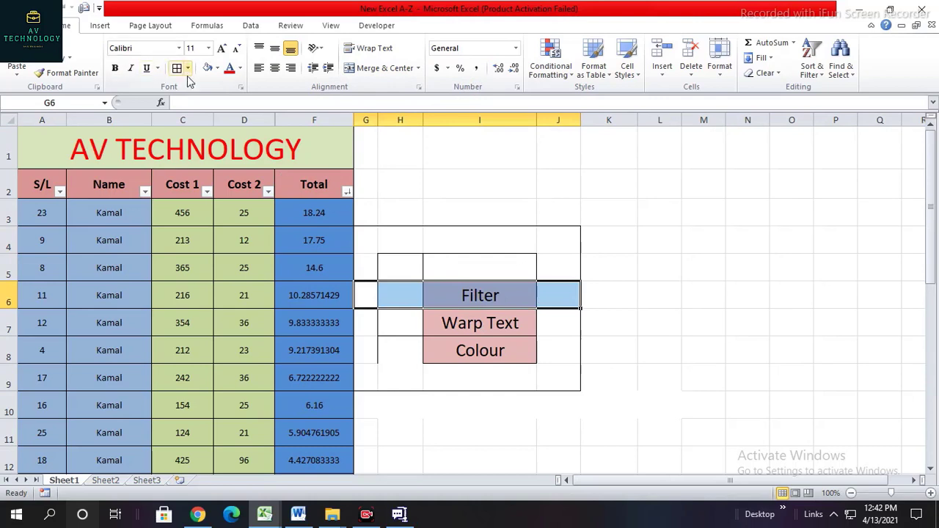
left_click(208, 67)
key("Delete")
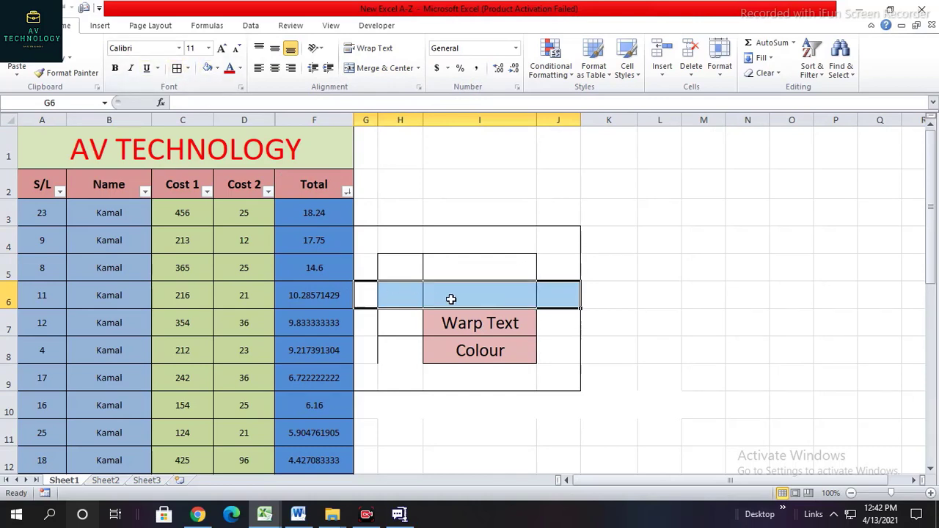
left_click(451, 300)
left_click(396, 317)
Extend the name in cell B3 with the text "is a Bast Saler Of My Company"
left_click_drag(365, 322, 564, 330)
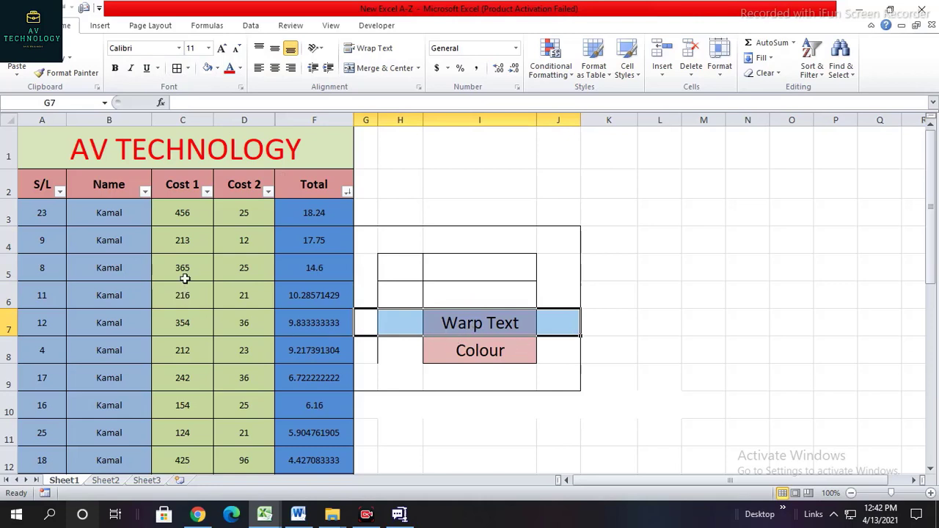
left_click(125, 238)
left_click(120, 216)
double_click(129, 213)
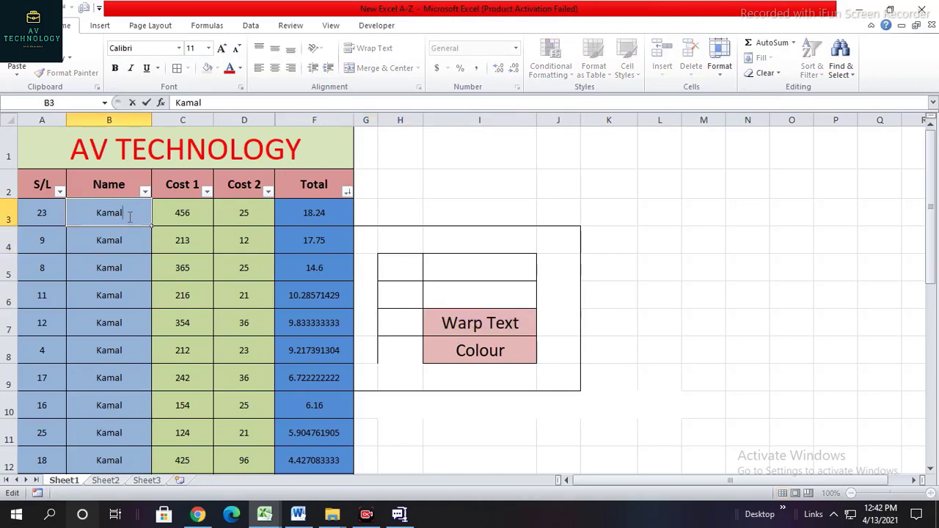
type("is a Bas")
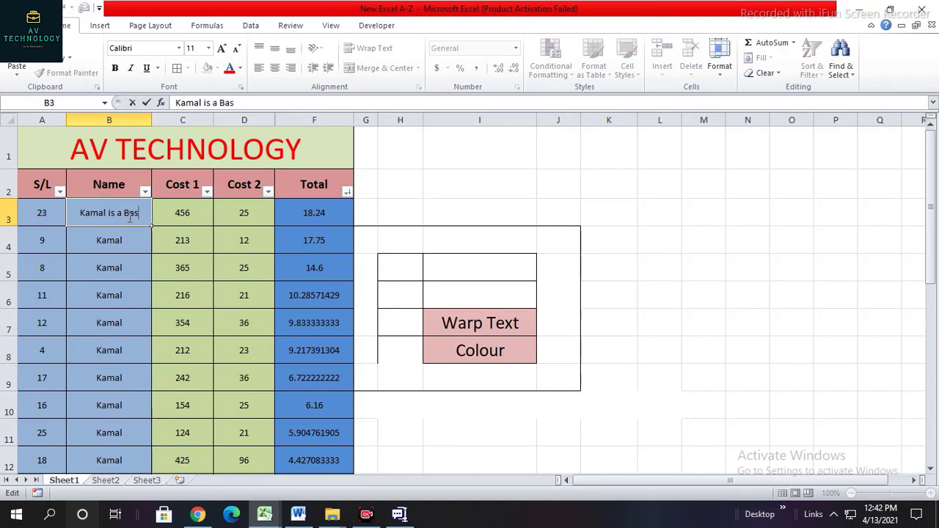
type("t Sa")
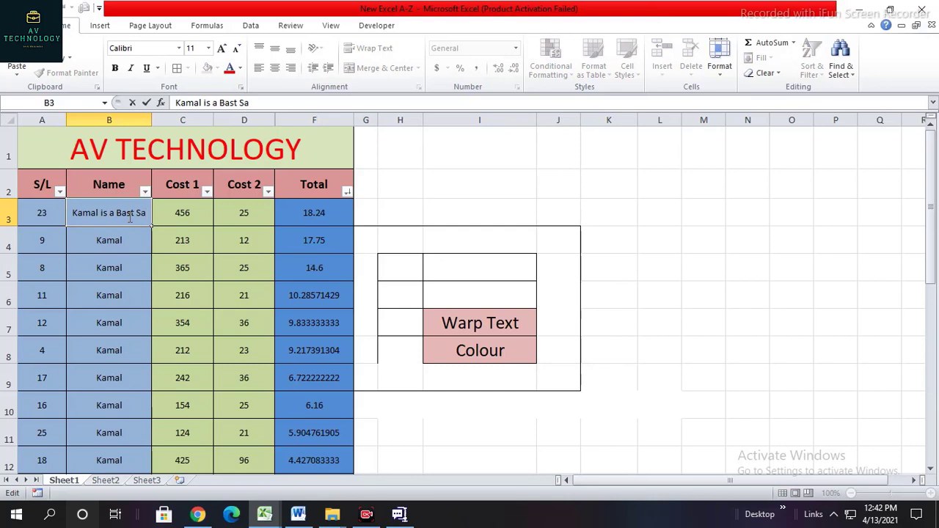
type("ler")
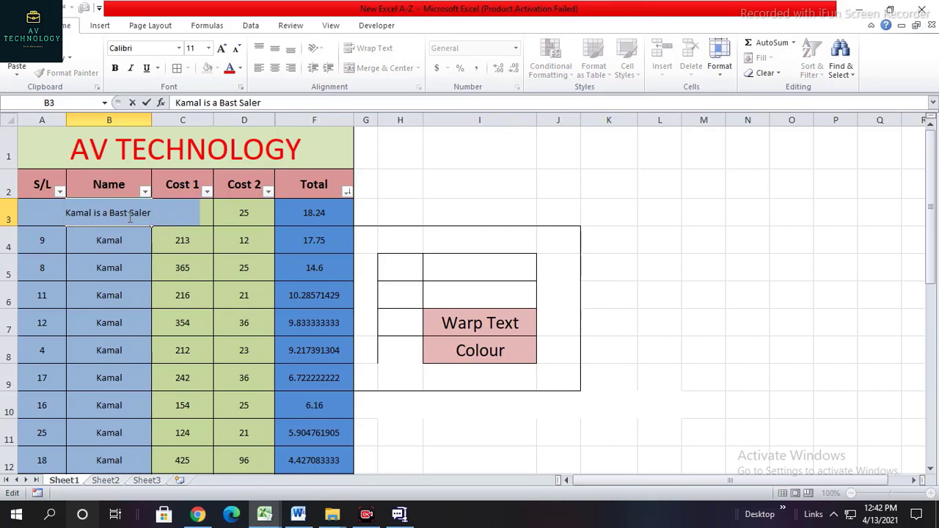
type(" O")
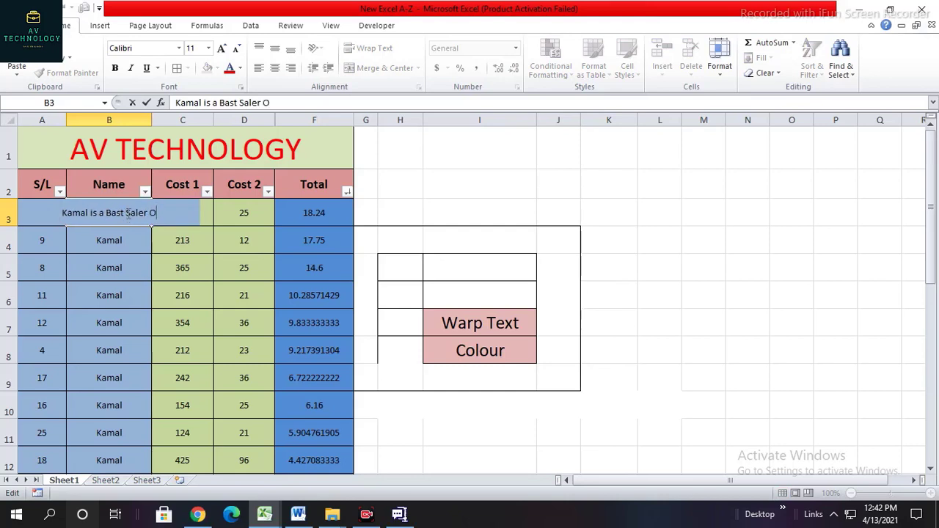
type("f")
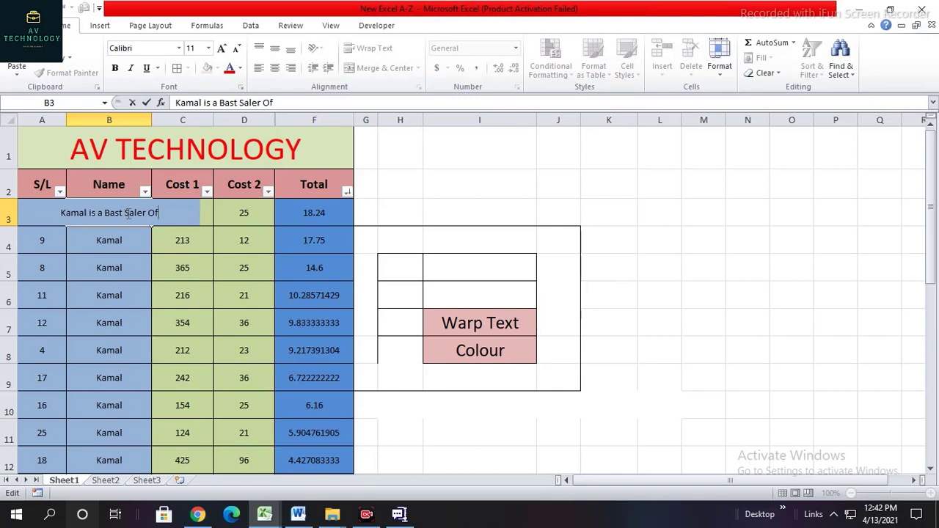
type(" My Company")
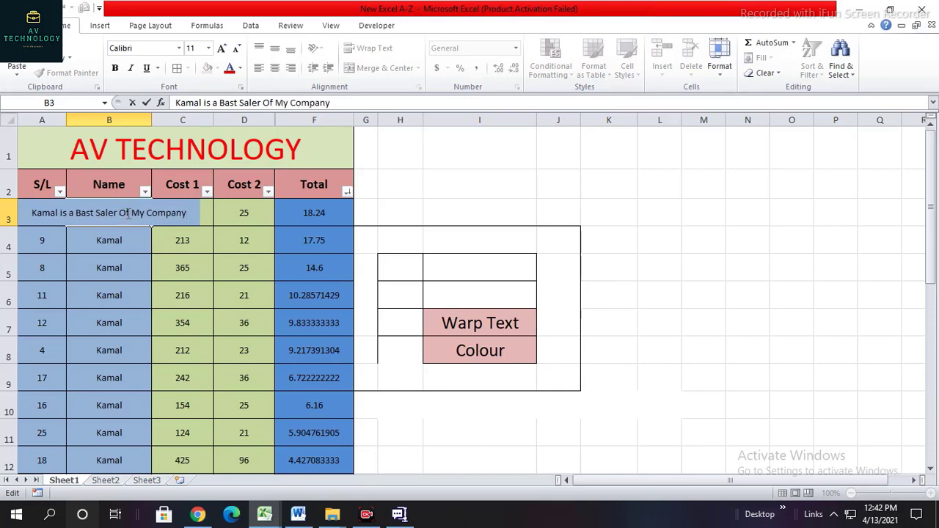
left_click(147, 258)
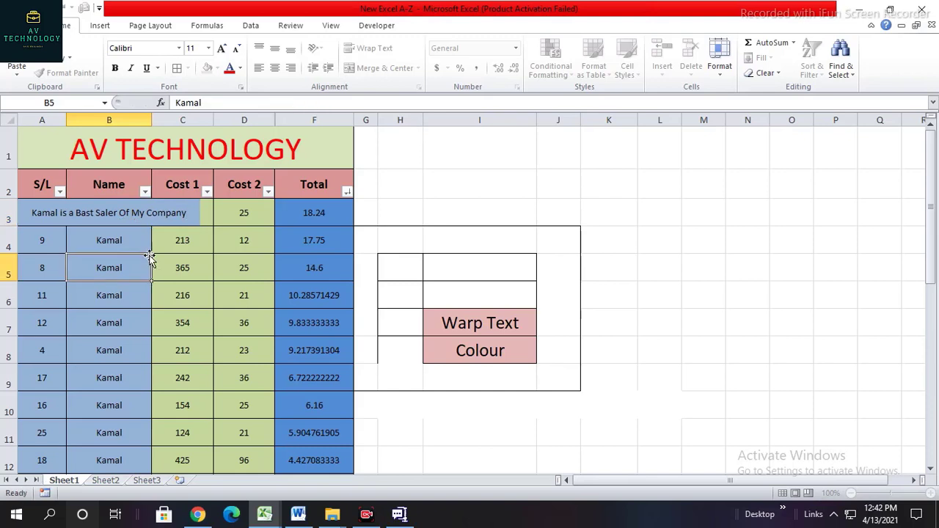
AutoFit the width of column B to its longest entry and make row 3 slightly taller
double_click(152, 120)
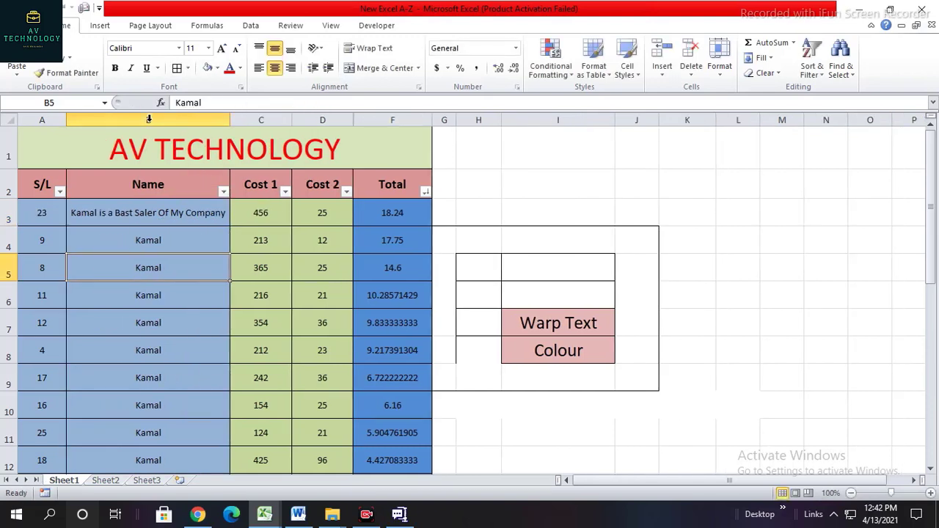
left_click(130, 217)
left_click(146, 241)
left_click(202, 213)
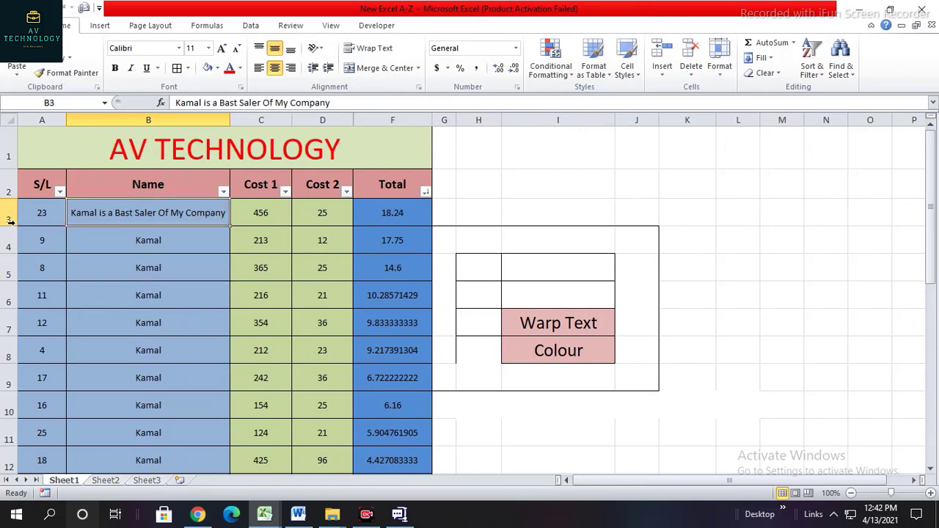
left_click_drag(12, 225, 12, 229)
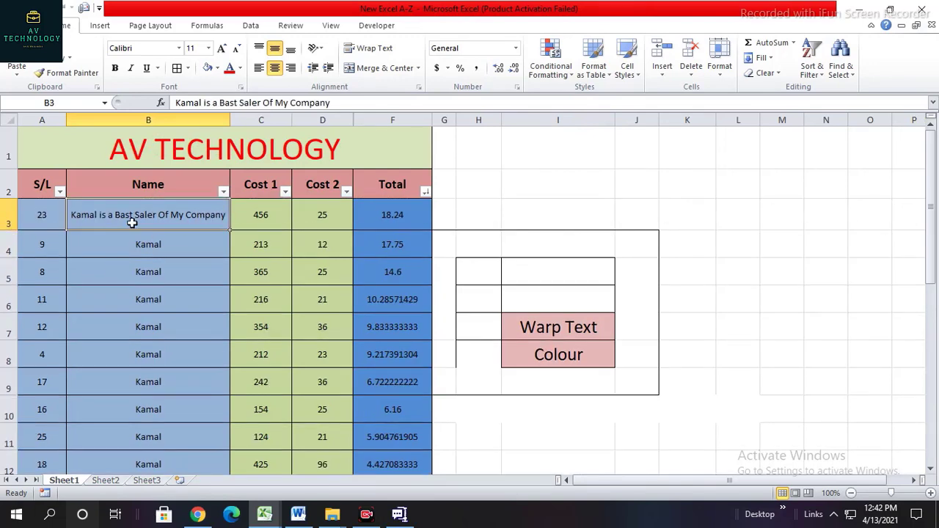
Apply Wrap Text to column B and narrow the column until the B3 text breaks over two lines
left_click(146, 119)
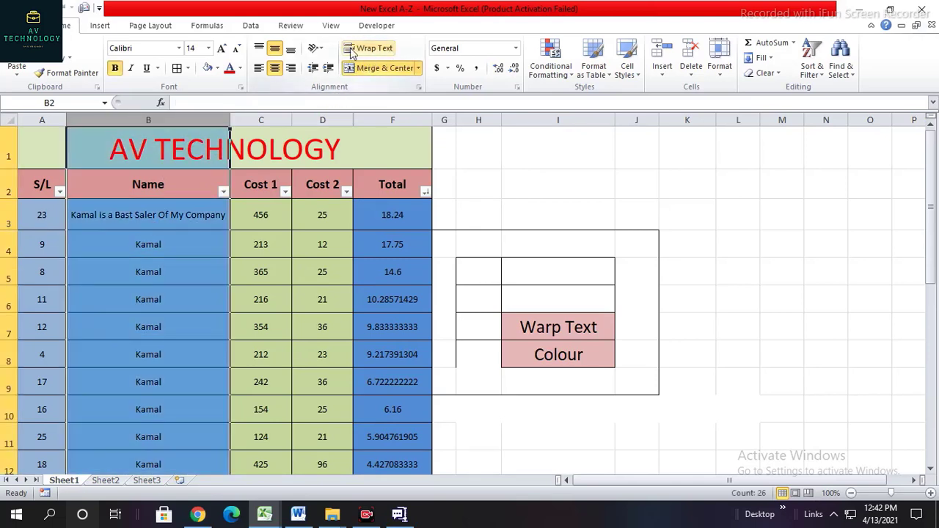
left_click(373, 49)
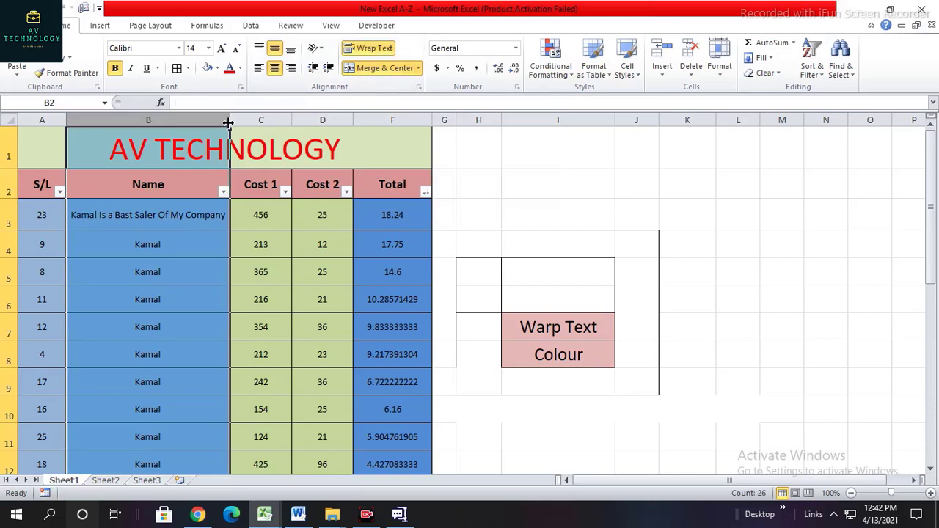
left_click_drag(230, 121, 165, 119)
left_click(149, 243)
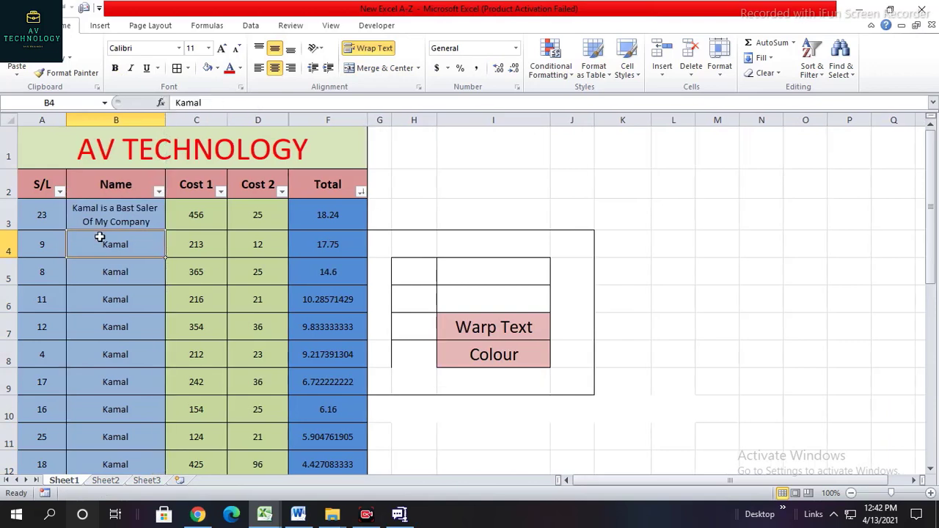
left_click(93, 208)
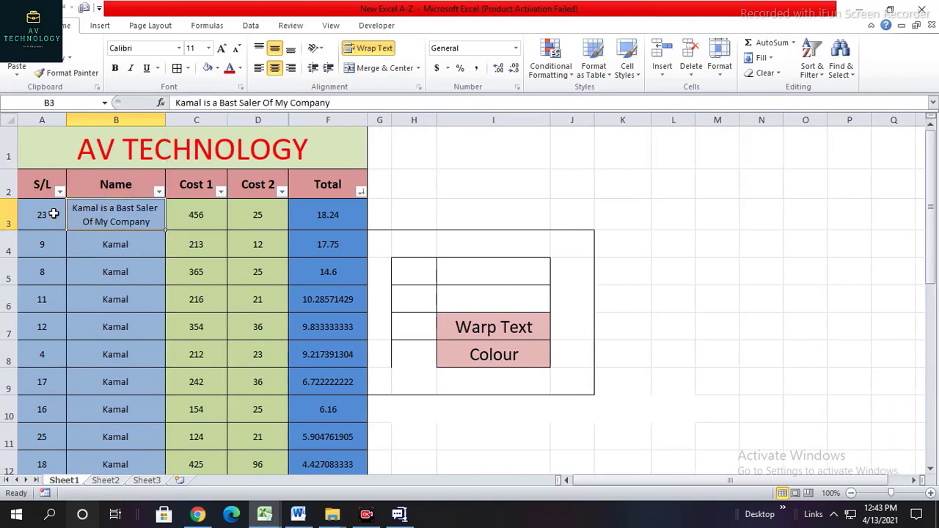
AutoFit column B to the wrapped text and look through the Name column down to the last row
left_click_drag(54, 214, 132, 219)
key("shift+space")
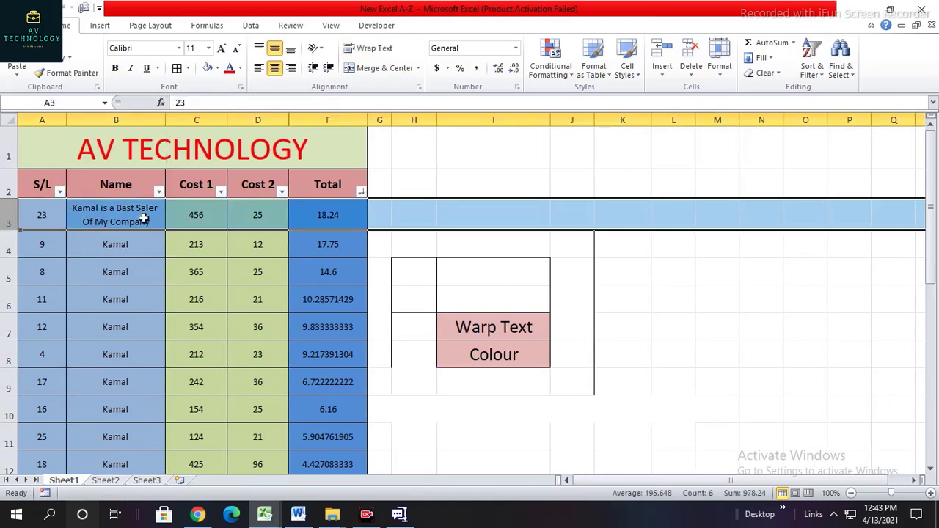
left_click(106, 215)
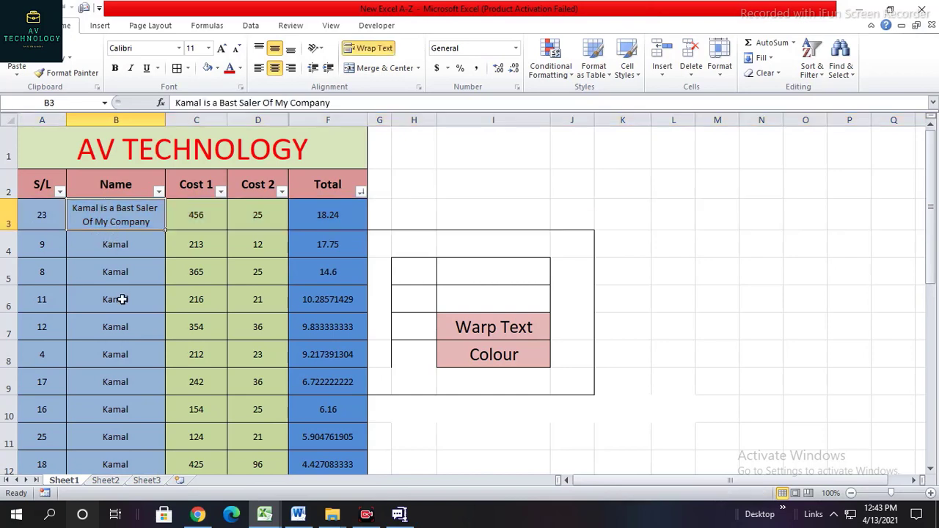
left_click(119, 298)
double_click(165, 119)
left_click(124, 245)
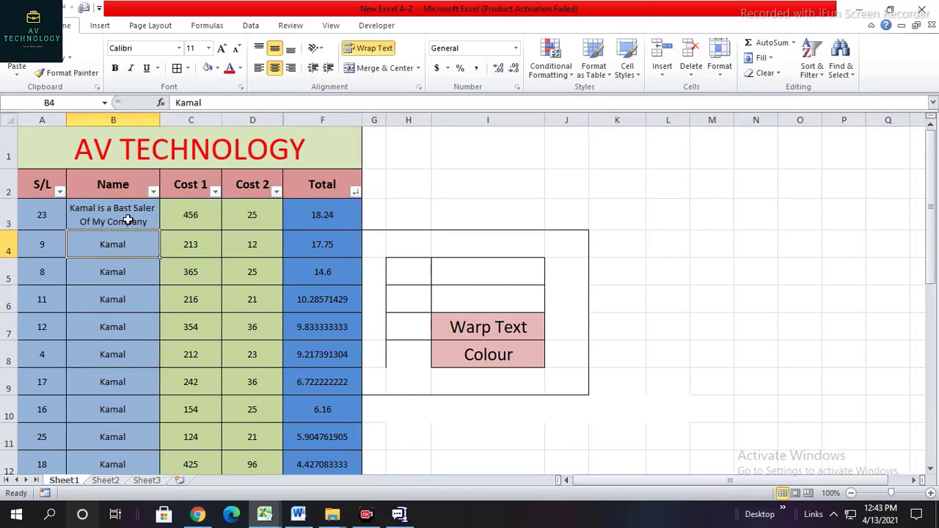
left_click(127, 218)
scroll(116, 269, "down", 10)
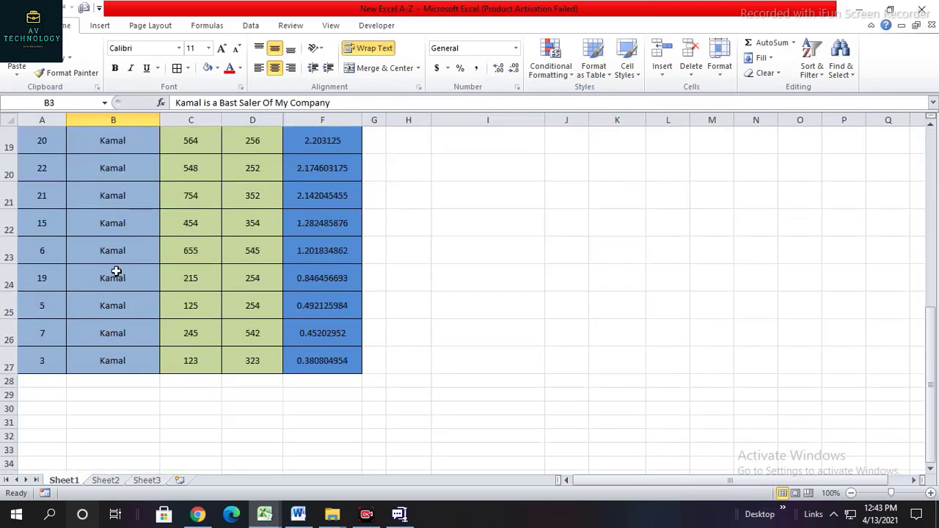
scroll(116, 267, "up", 10)
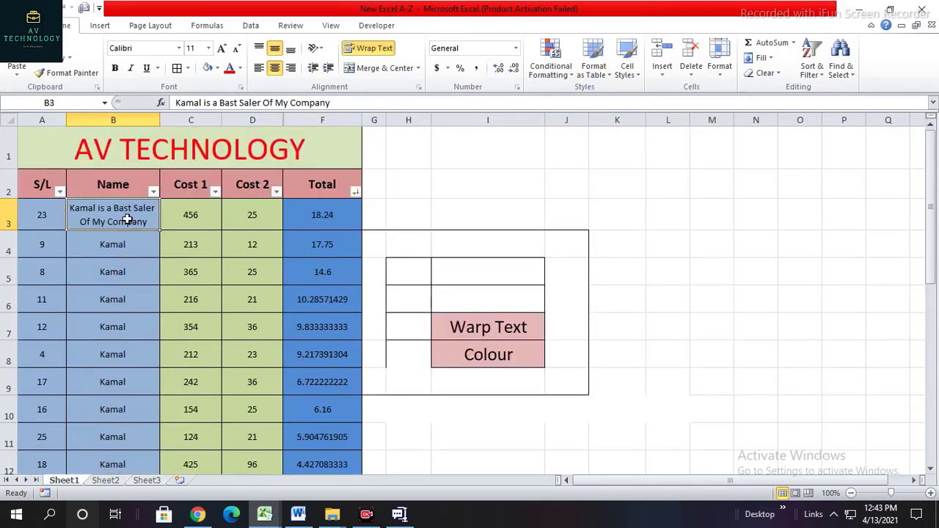
Turn off Wrap Text for cell B3 and AutoFit column B to the full single-line text
left_click(178, 220)
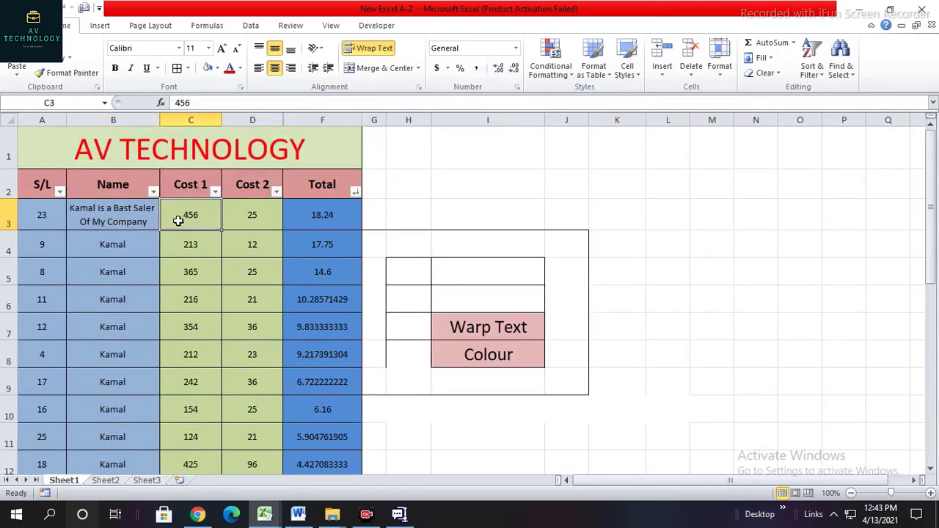
left_click(120, 222)
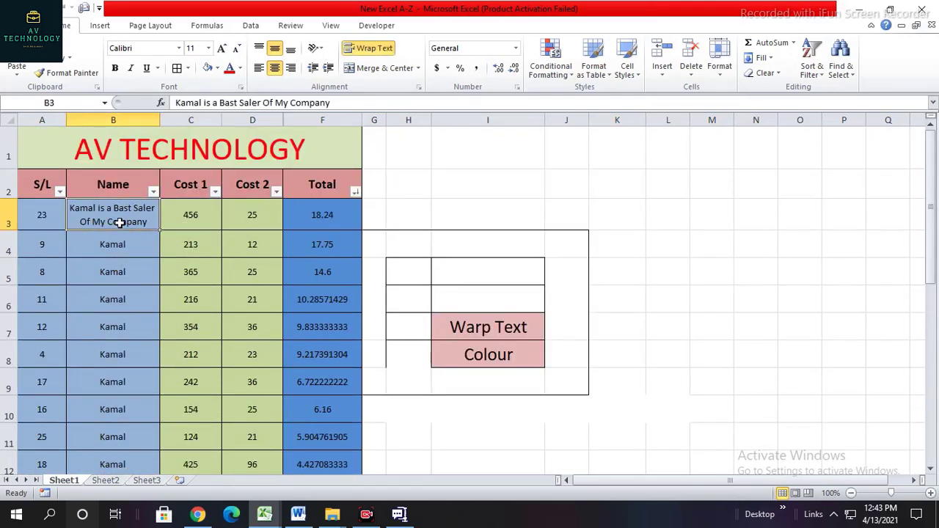
left_click(206, 218)
left_click(118, 220)
left_click(371, 48)
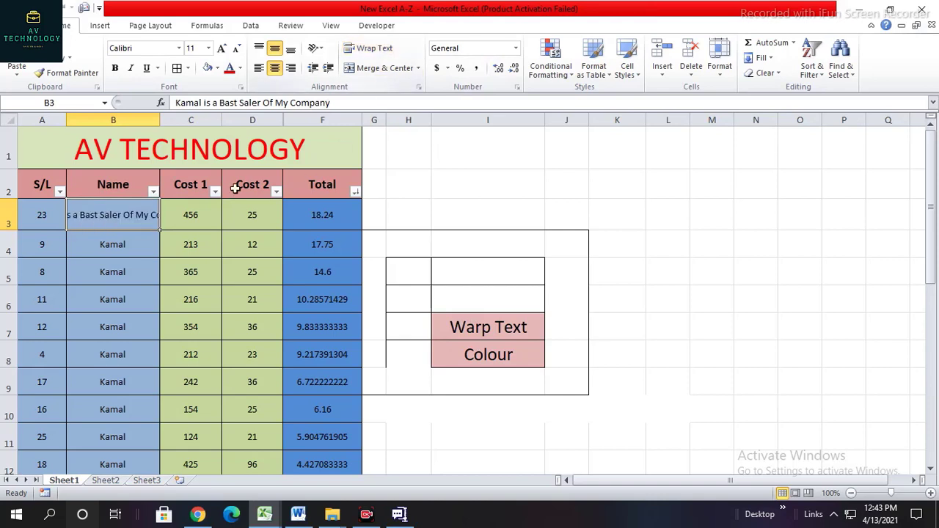
double_click(155, 120)
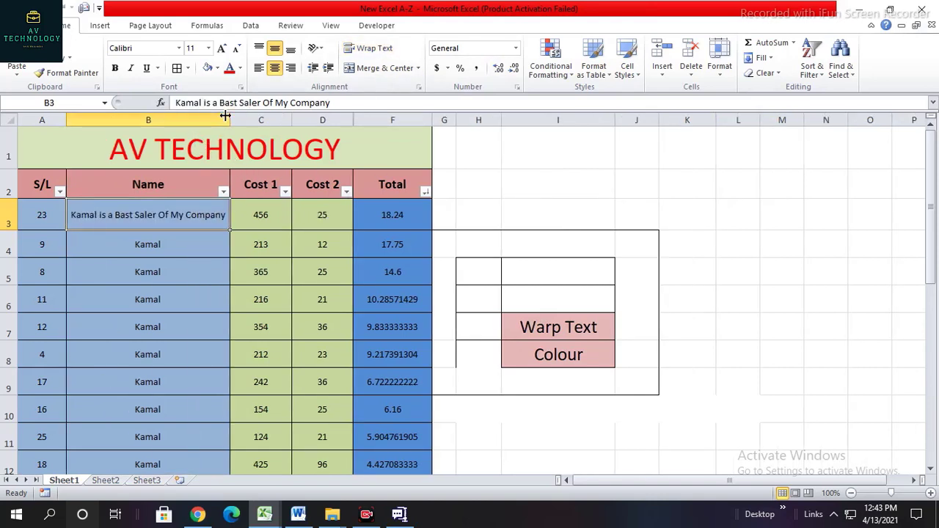
Reapply Wrap Text to cell B3 and narrow column B so the text breaks over two lines
left_click(370, 48)
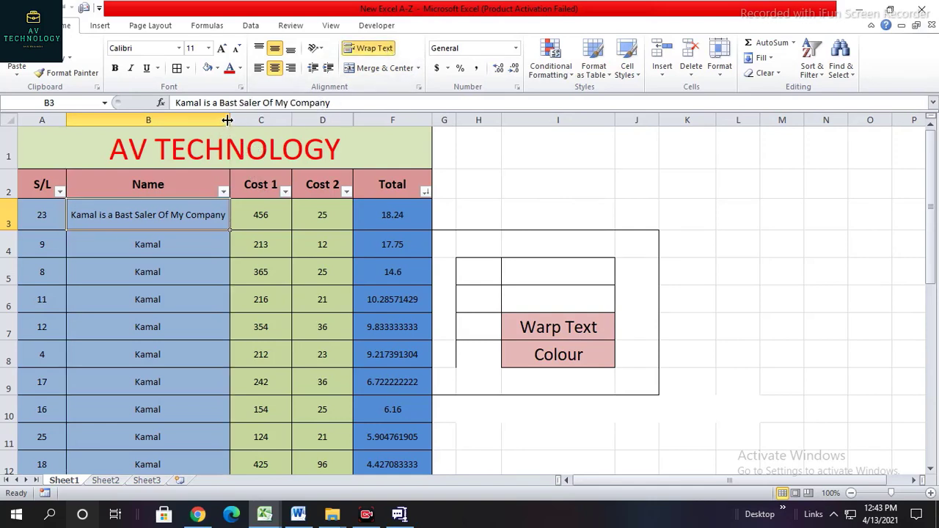
left_click_drag(227, 119, 160, 125)
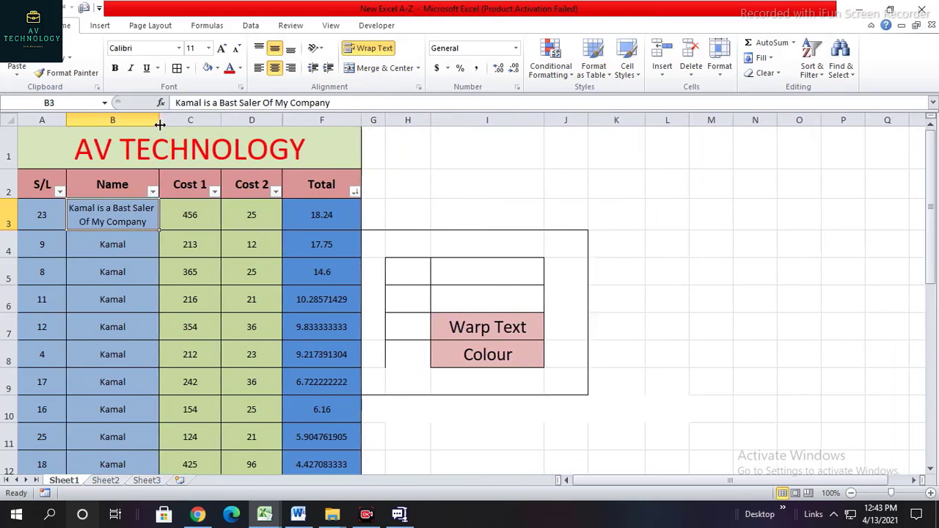
left_click(139, 247)
left_click(134, 219)
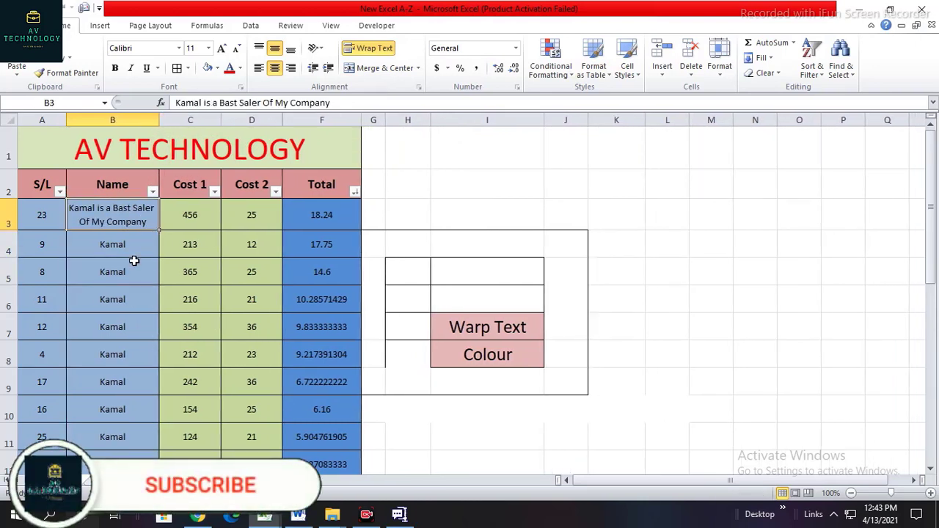
Clear the Warp Text label from G7:J7 and fill these cells with white
left_click(408, 437)
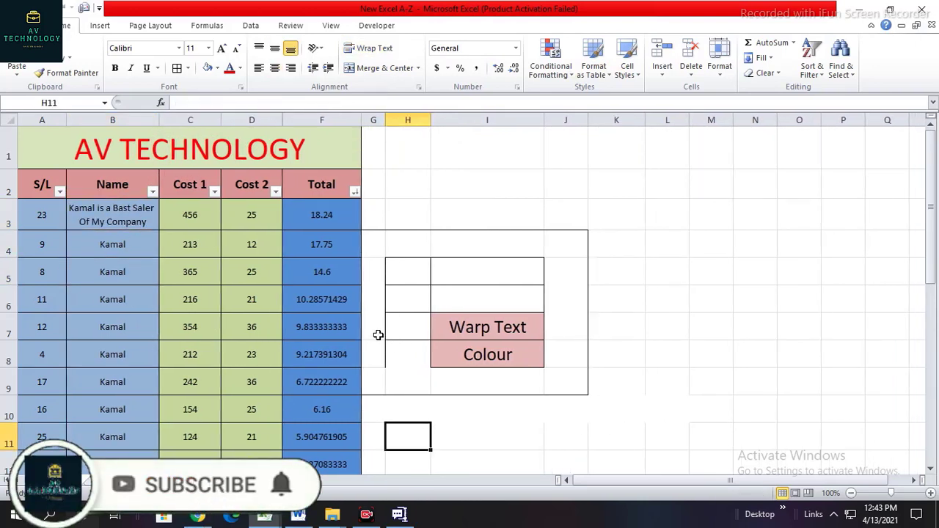
left_click_drag(377, 331, 571, 328)
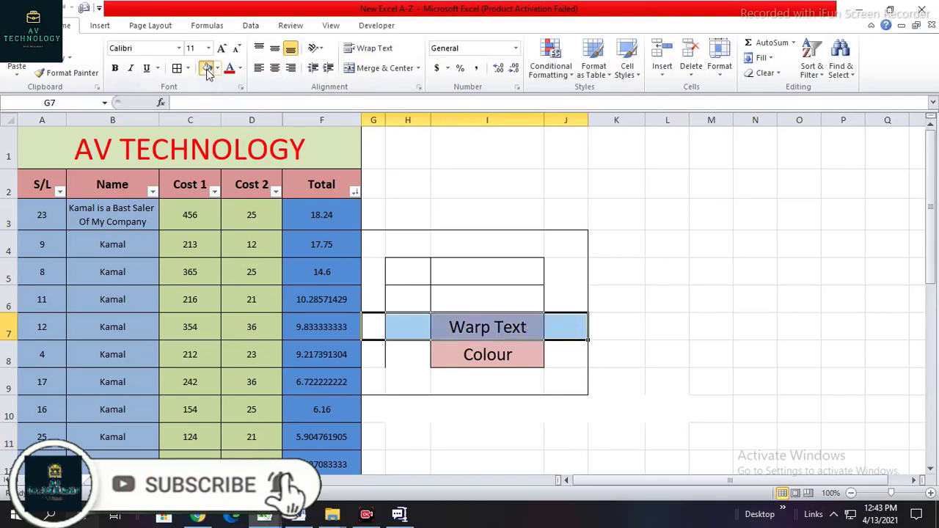
key("Delete")
left_click(536, 414)
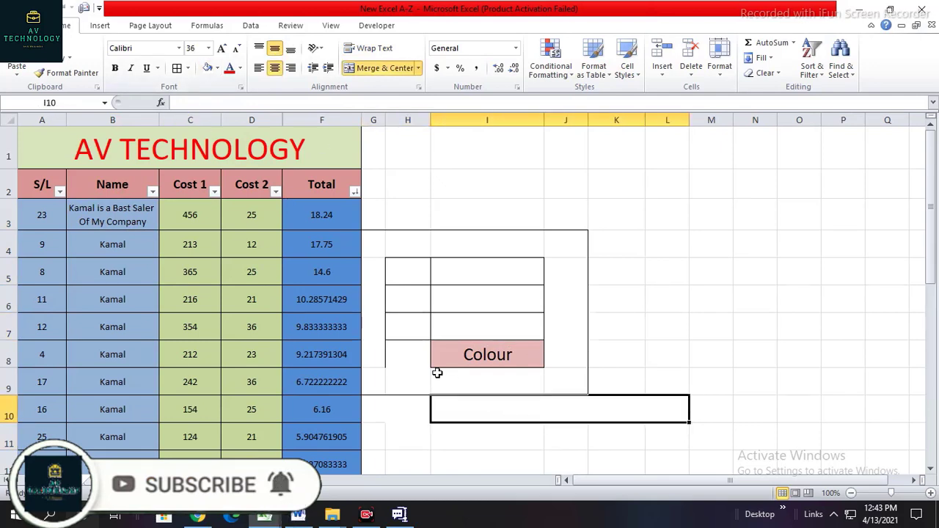
left_click_drag(382, 360, 589, 360)
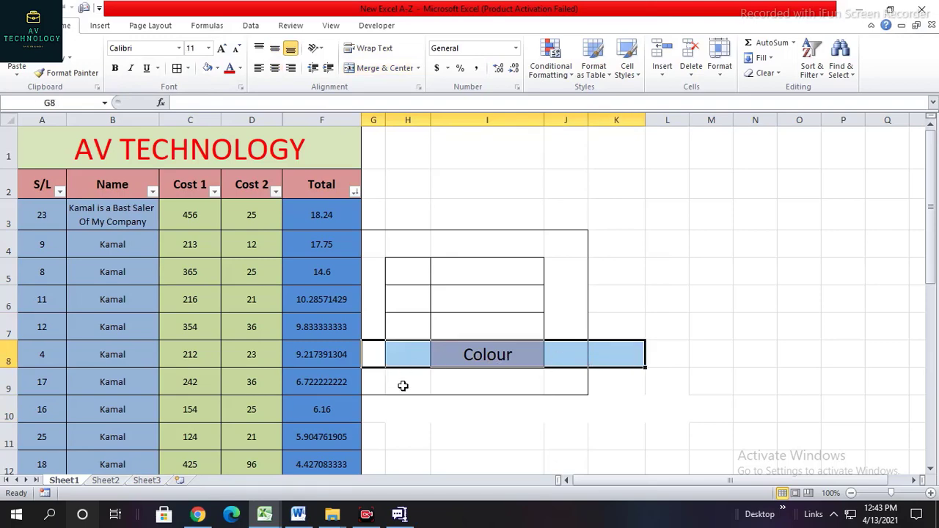
left_click_drag(9, 156, 236, 434)
scroll(157, 273, "up", 5)
left_click(137, 243)
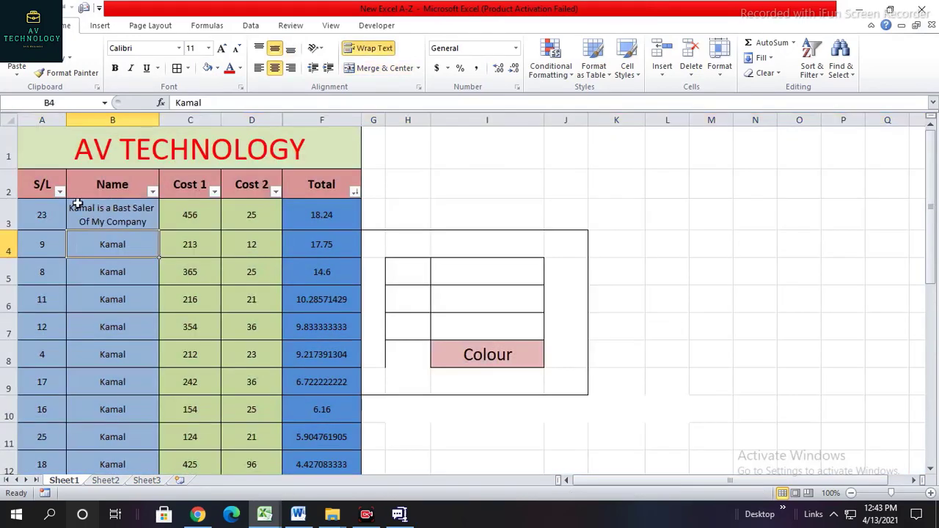
left_click(39, 150)
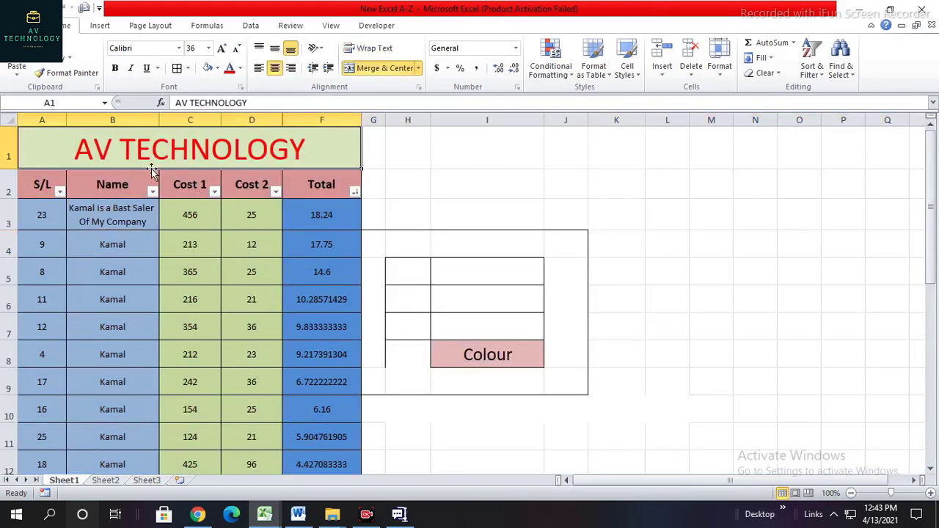
left_click_drag(163, 240, 110, 237)
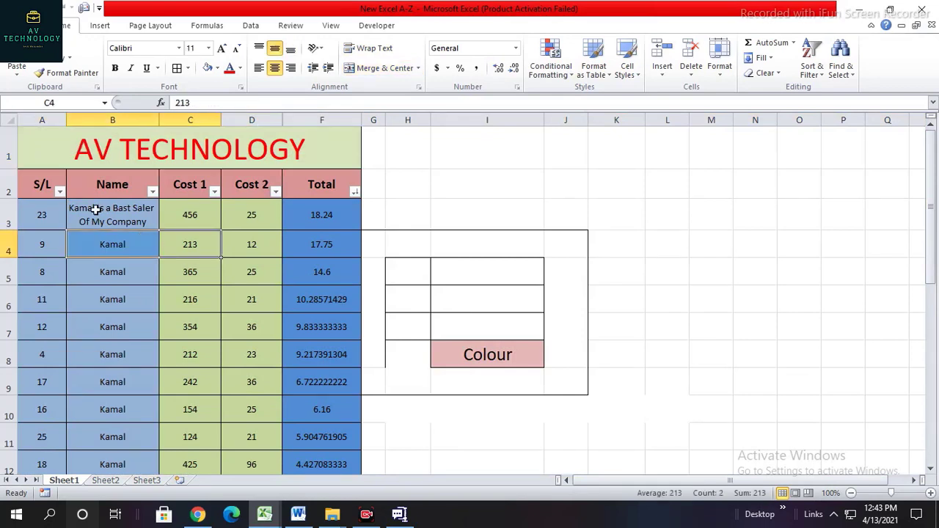
Fill the merged AV TECHNOLOGY title cell in row 1 with medium blue
left_click_drag(27, 146, 441, 155)
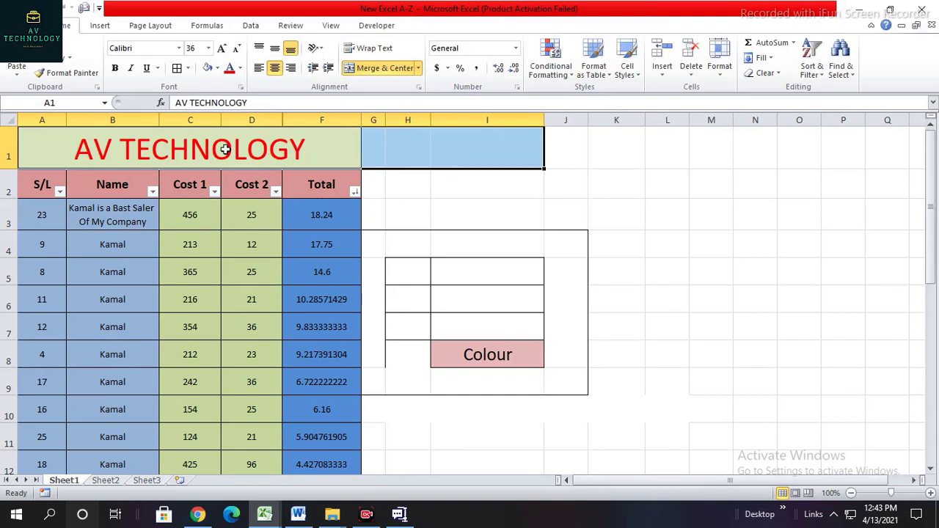
left_click(28, 141)
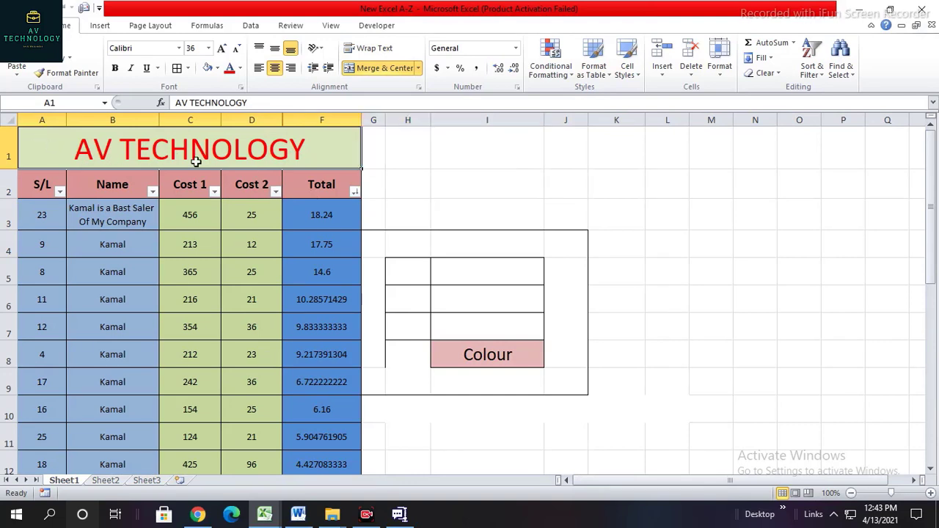
left_click(218, 68)
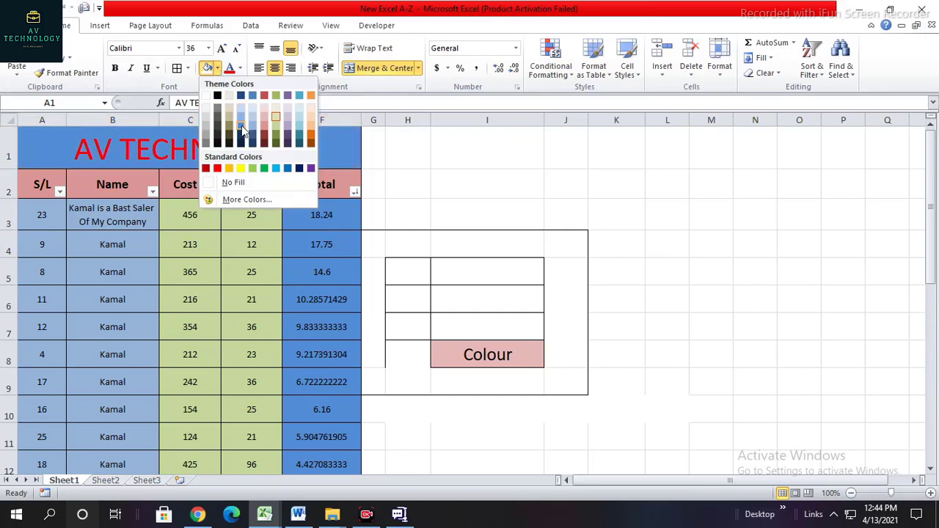
left_click(251, 130)
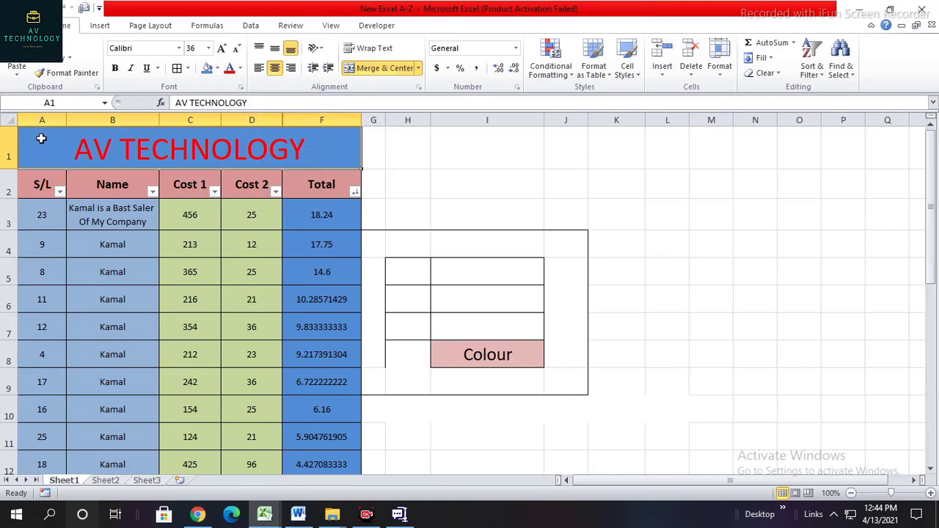
Change the font colour of the AV TECHNOLOGY title to the darkest tan shade
left_click(240, 68)
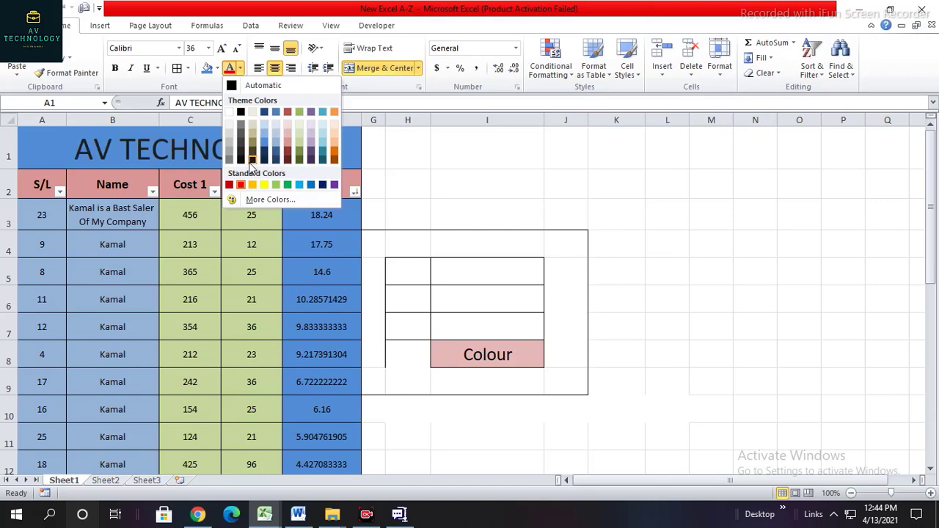
left_click(251, 160)
scroll(143, 269, "down", 5)
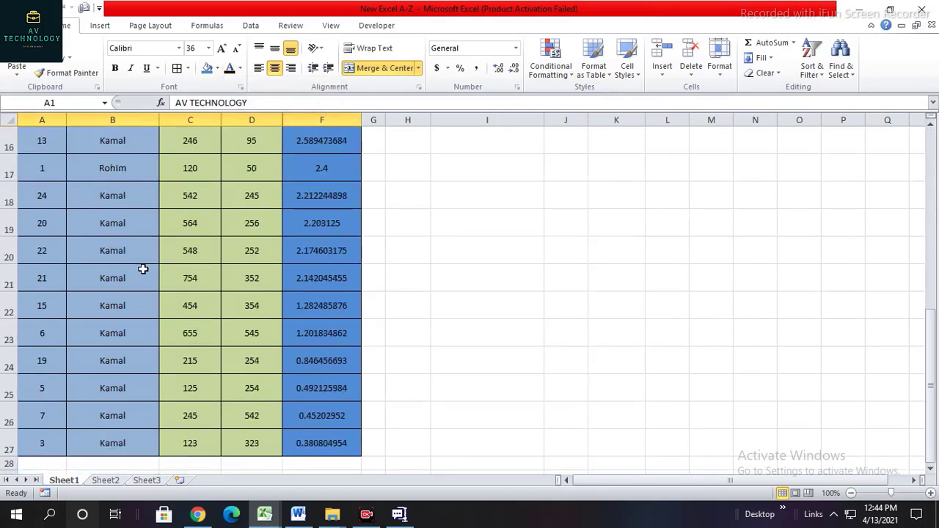
scroll(142, 267, "up", 5)
left_click(241, 213)
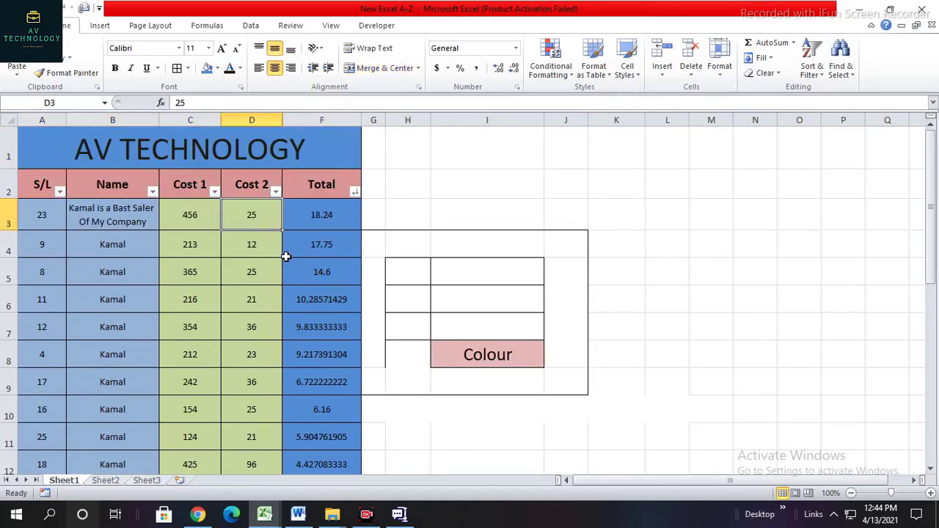
Fill the header row from S/L to Total with dark red
left_click_drag(40, 188, 333, 195)
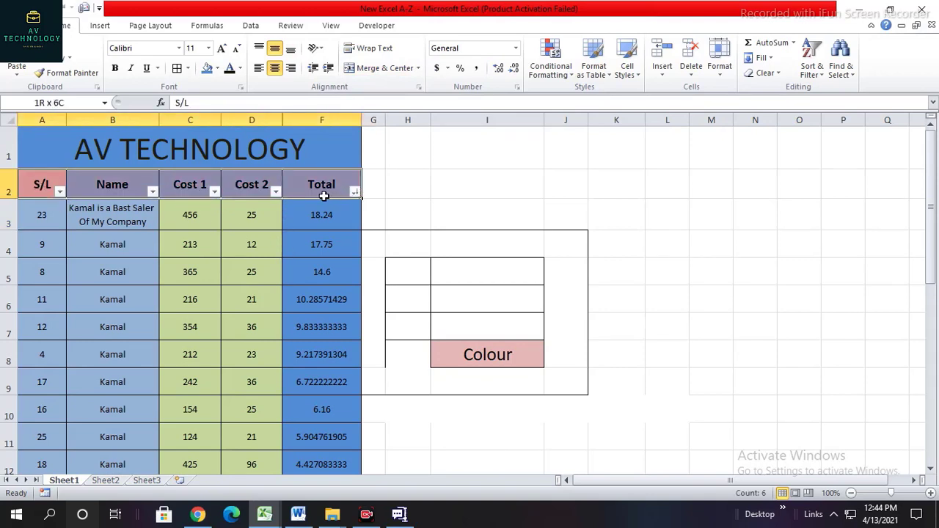
left_click_drag(292, 199, 292, 197)
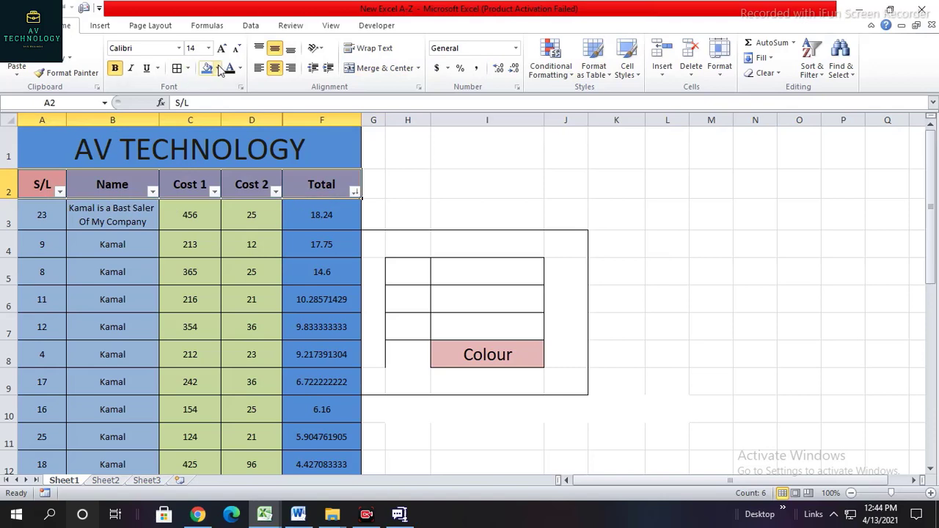
left_click(218, 68)
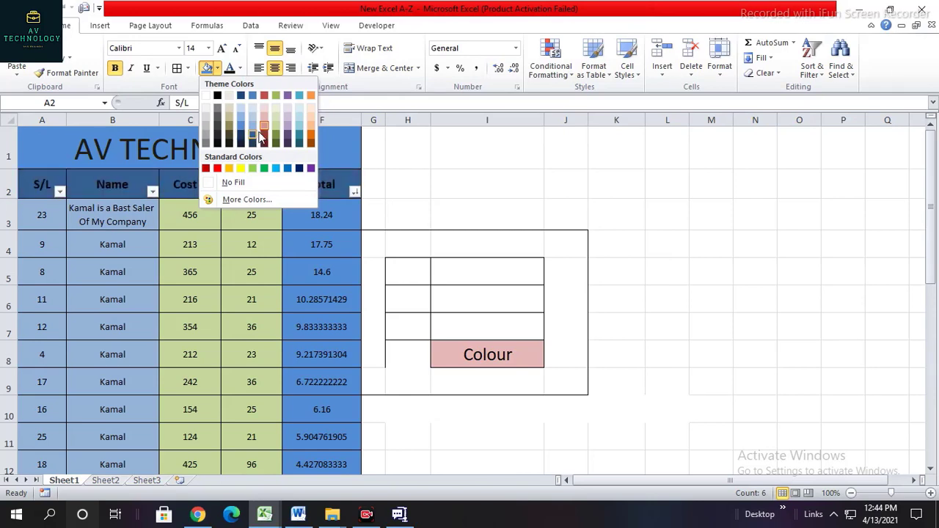
left_click(263, 132)
left_click(194, 244)
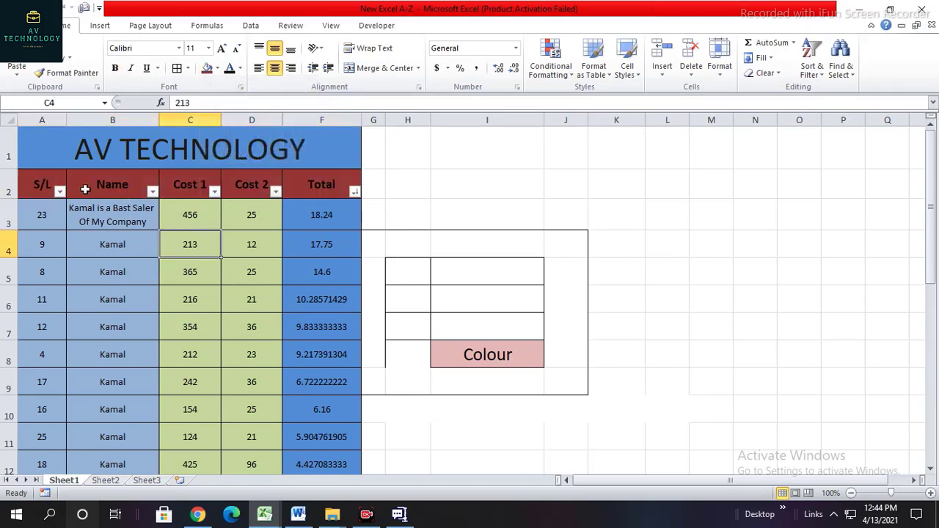
Change the font colour of the header labels from S/L to Total to a pale blue tint
left_click_drag(23, 183, 326, 183)
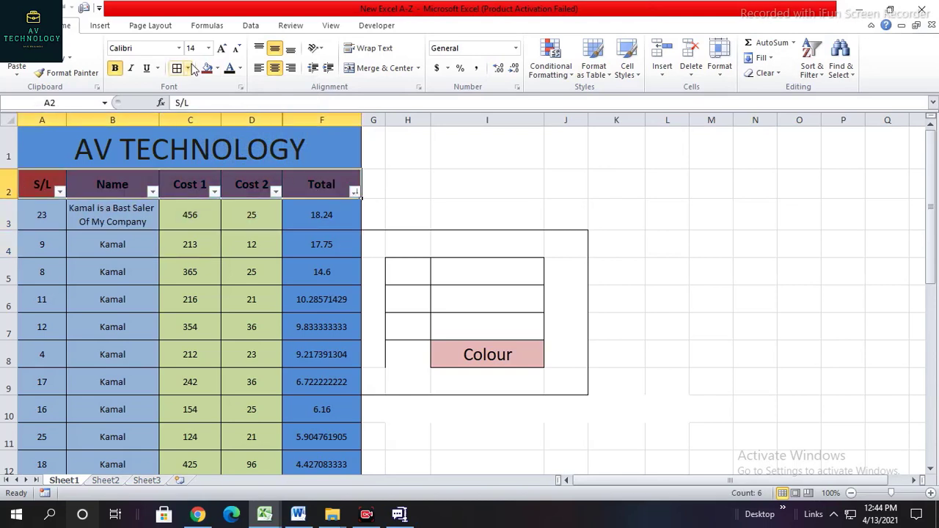
left_click(240, 67)
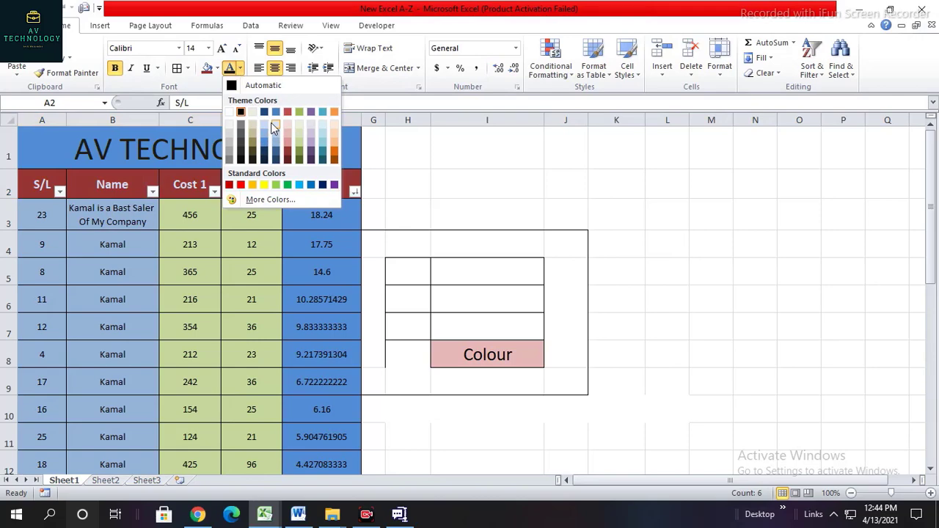
left_click(270, 122)
left_click(230, 234)
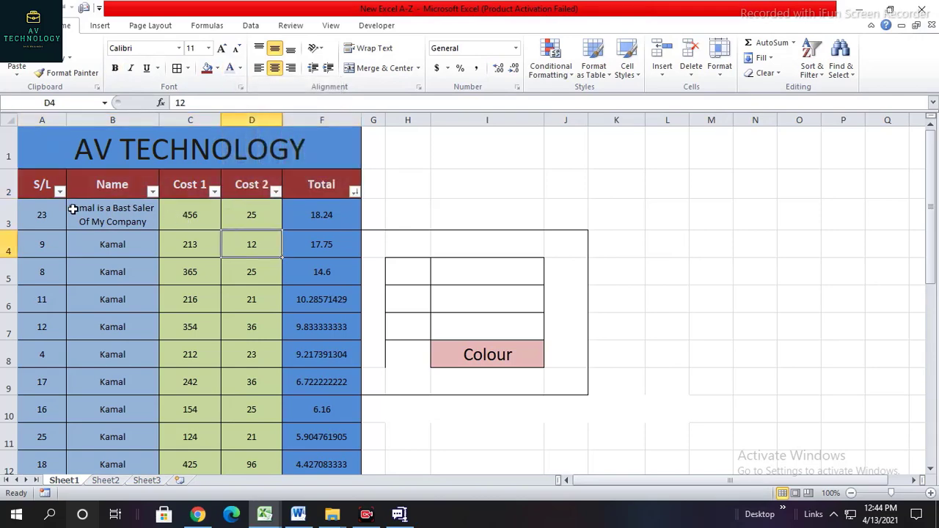
Fill the S/L values in A3:A25 with tan
scroll(126, 230, "down", 9)
scroll(126, 220, "up", 9)
left_click_drag(47, 209, 334, 477)
scroll(43, 235, "up", 4)
left_click_drag(47, 209, 51, 397)
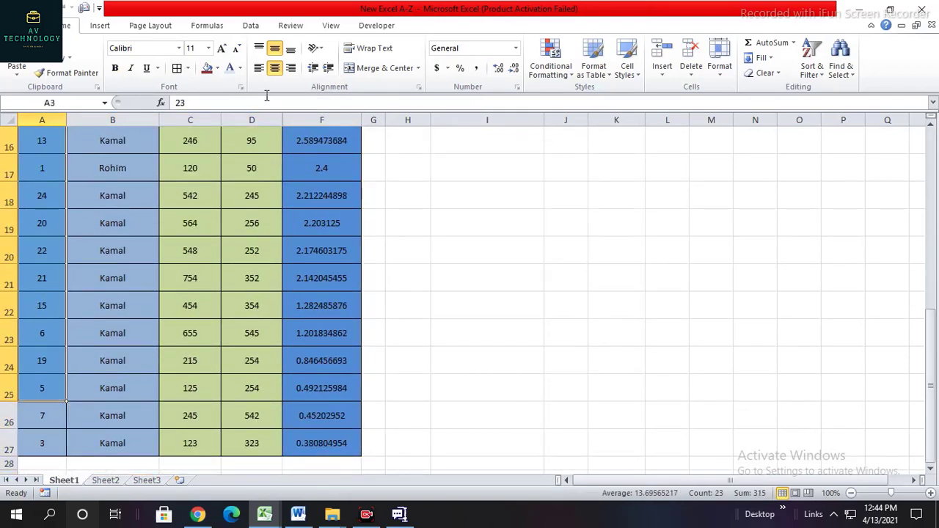
left_click(218, 67)
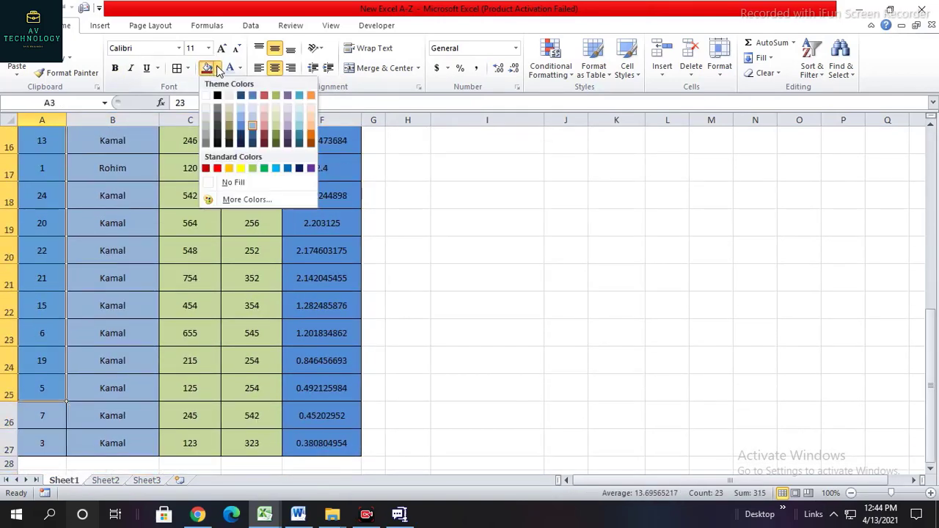
left_click(229, 125)
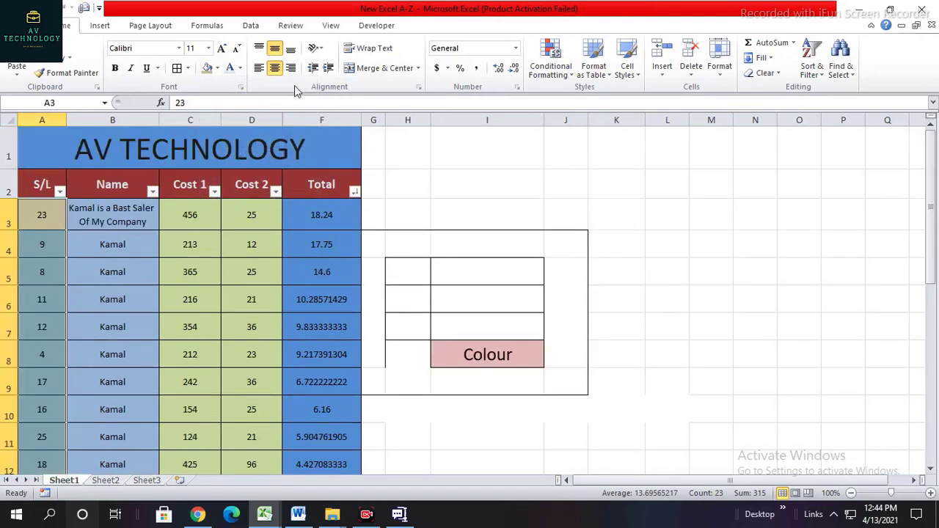
Set the font colour of the S/L values in A3:A25 to the red theme colour and check the column
left_click(240, 68)
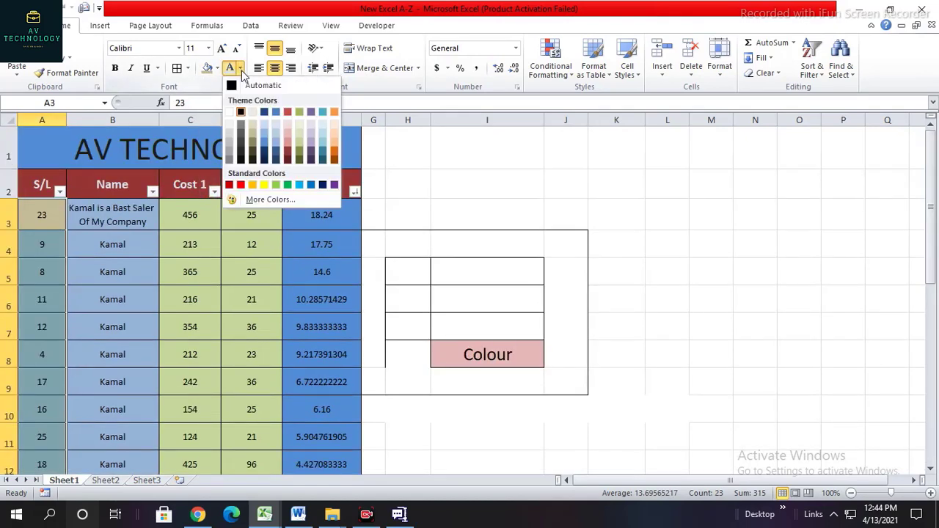
left_click(288, 112)
scroll(36, 270, "down", 10)
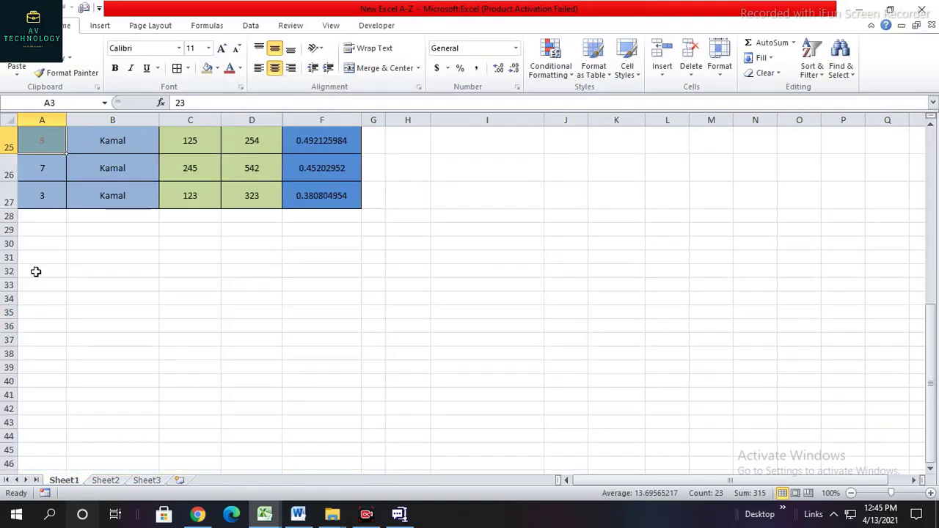
scroll(36, 271, "up", 6)
left_click(43, 223)
scroll(48, 194, "up", 4)
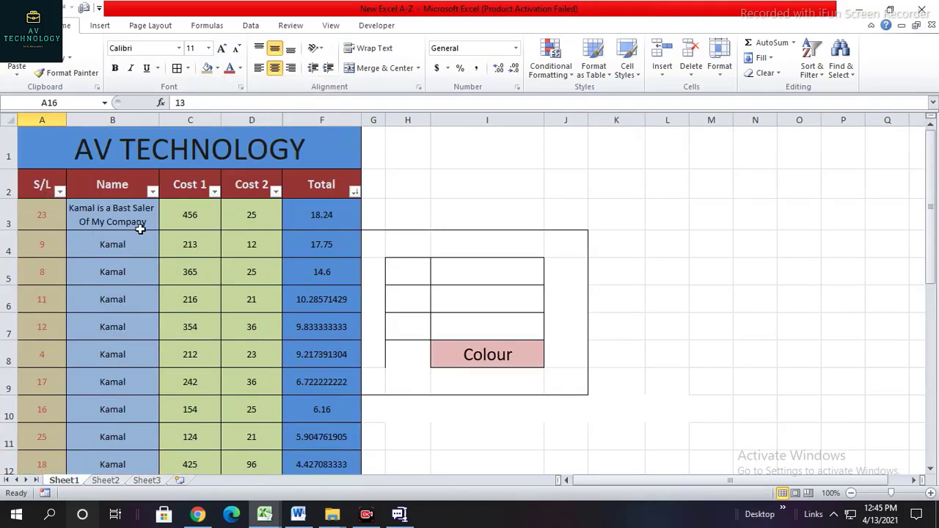
left_click(115, 257)
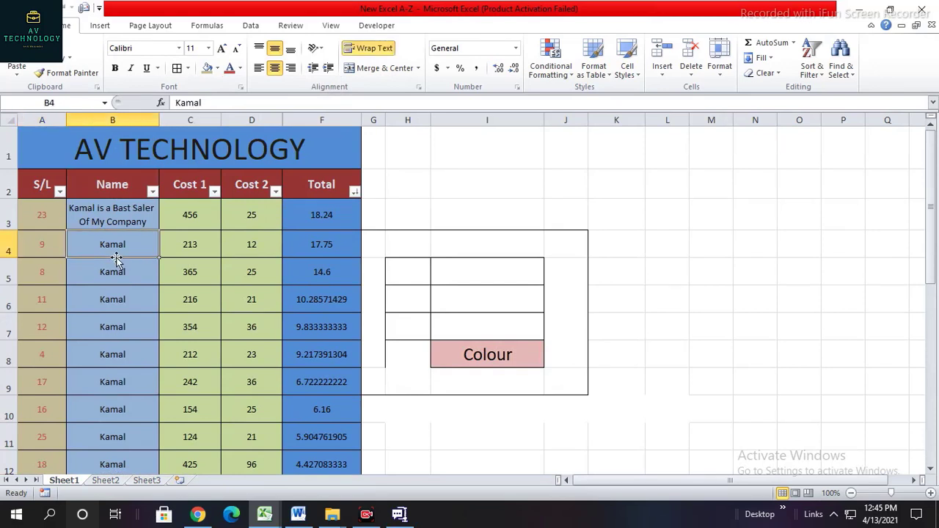
Clear the Colour label from G8:J8 and fill these cells with white
left_click_drag(390, 347, 547, 344)
key("Delete")
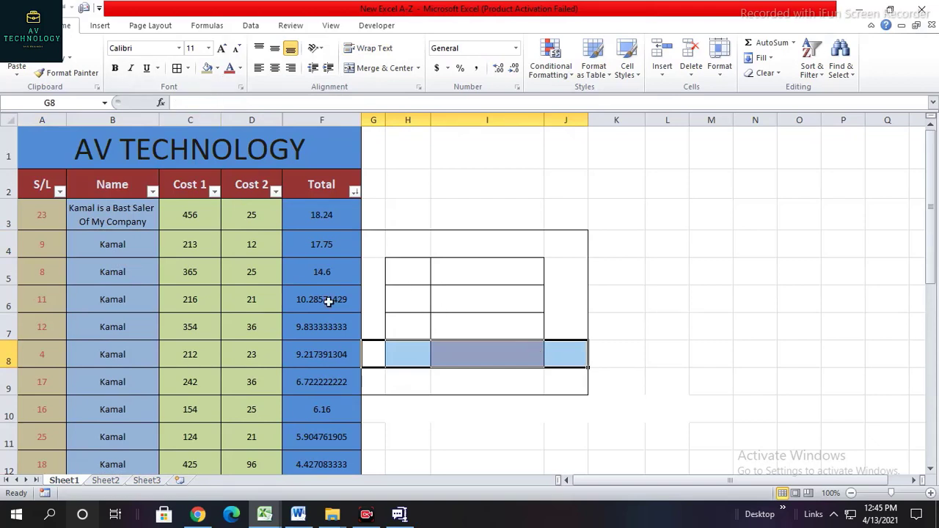
left_click(208, 67)
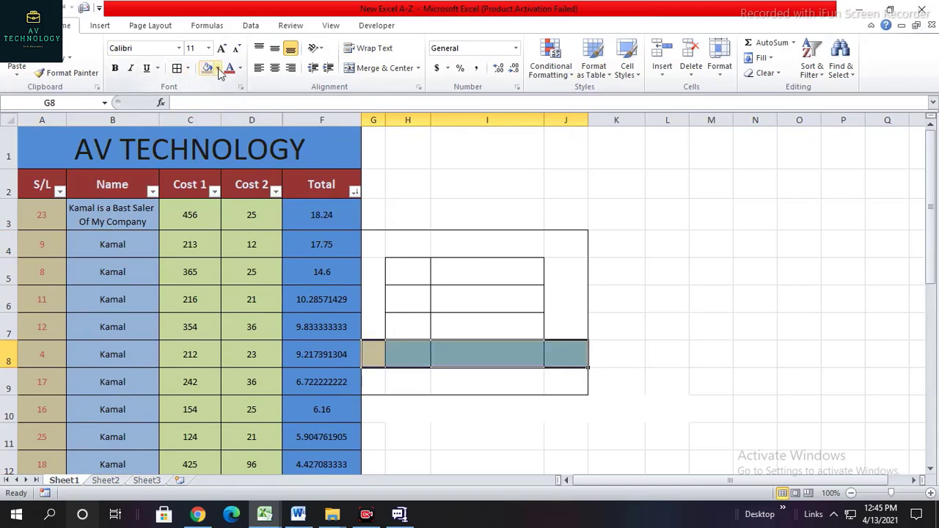
left_click(218, 68)
left_click(206, 96)
left_click(534, 405)
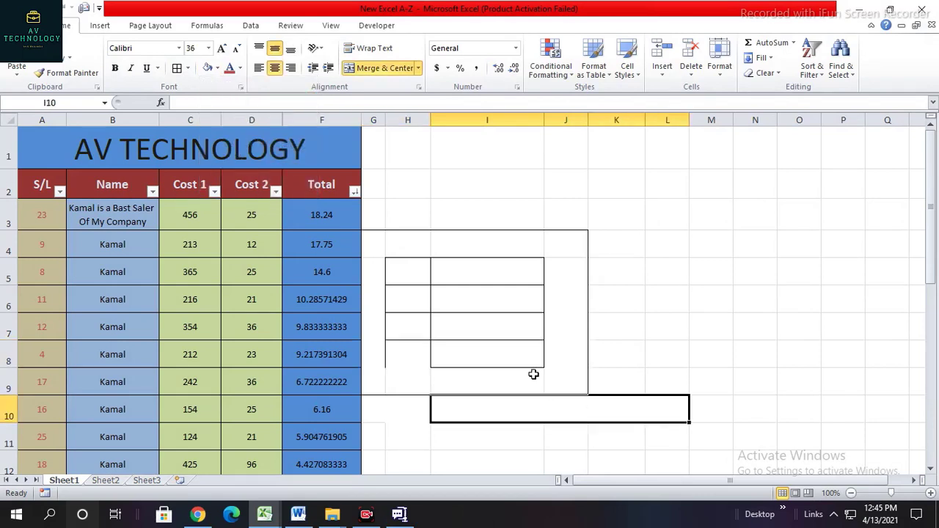
Remove all borders from the former topic list area H3:L10
left_click_drag(395, 225, 597, 403)
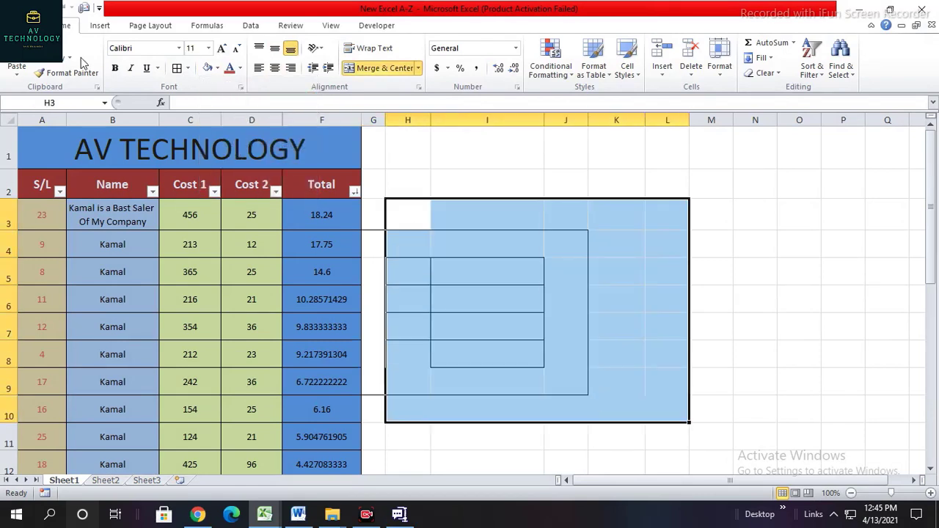
left_click(188, 67)
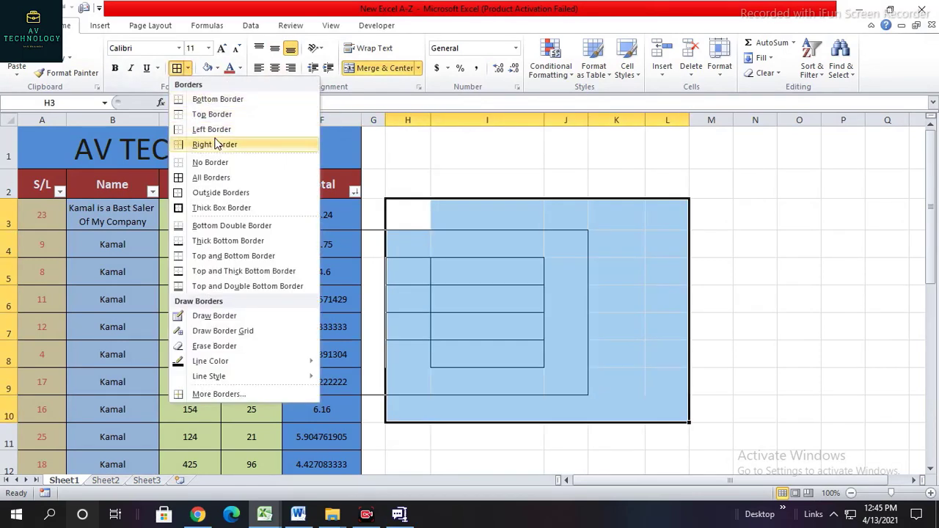
left_click(210, 163)
left_click(488, 244)
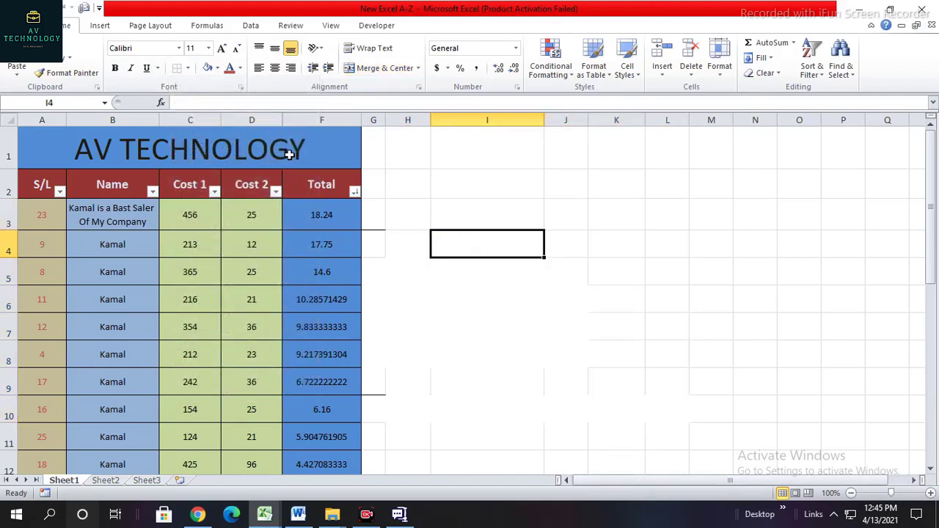
Widen columns D, F, C, B and A of the cost table, and look over the whole table
left_click_drag(283, 121, 304, 121)
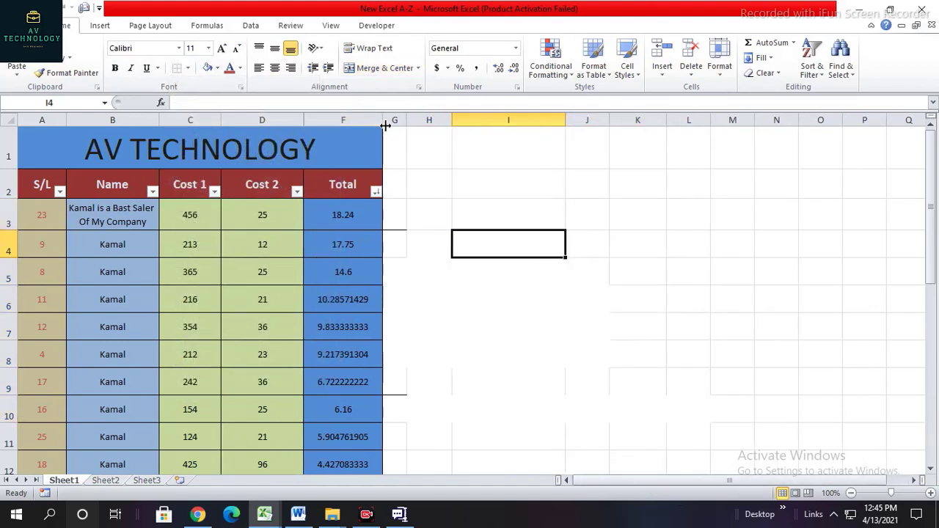
left_click_drag(385, 125, 426, 122)
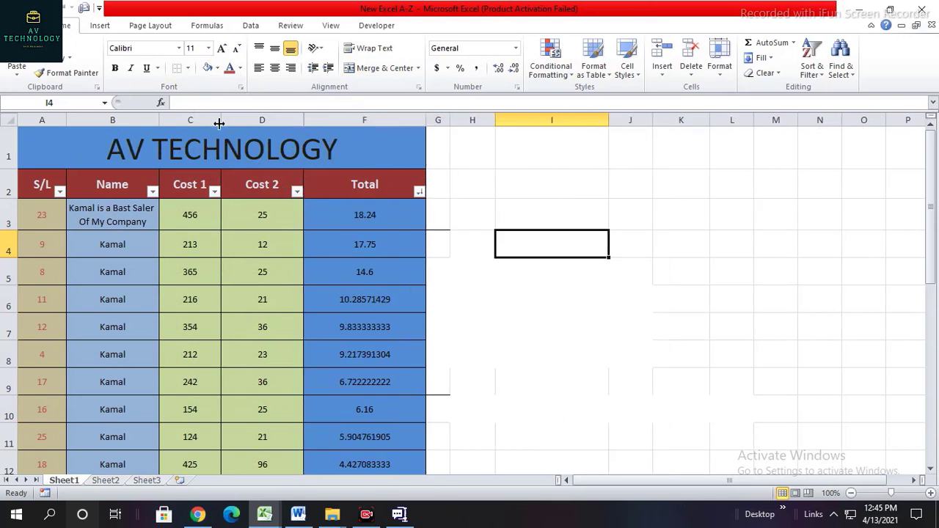
left_click_drag(218, 123, 240, 120)
left_click(166, 120)
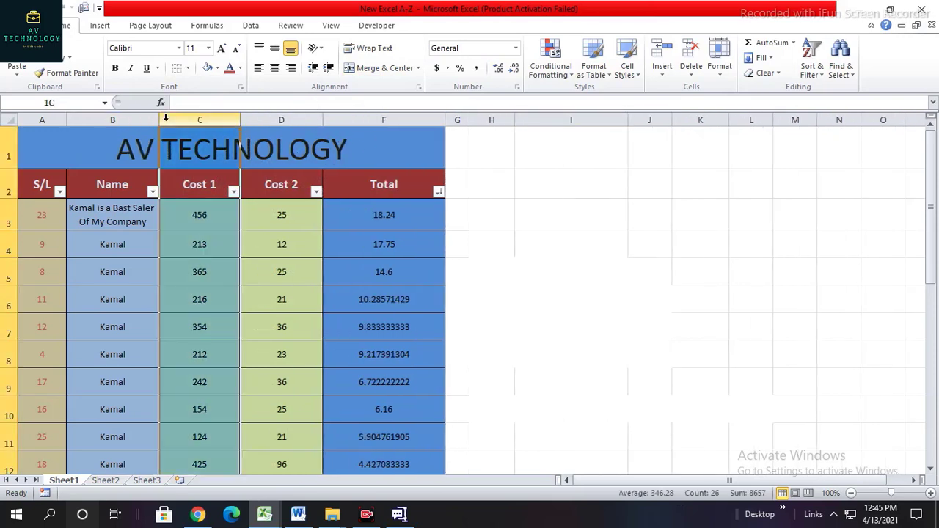
left_click_drag(160, 121, 175, 120)
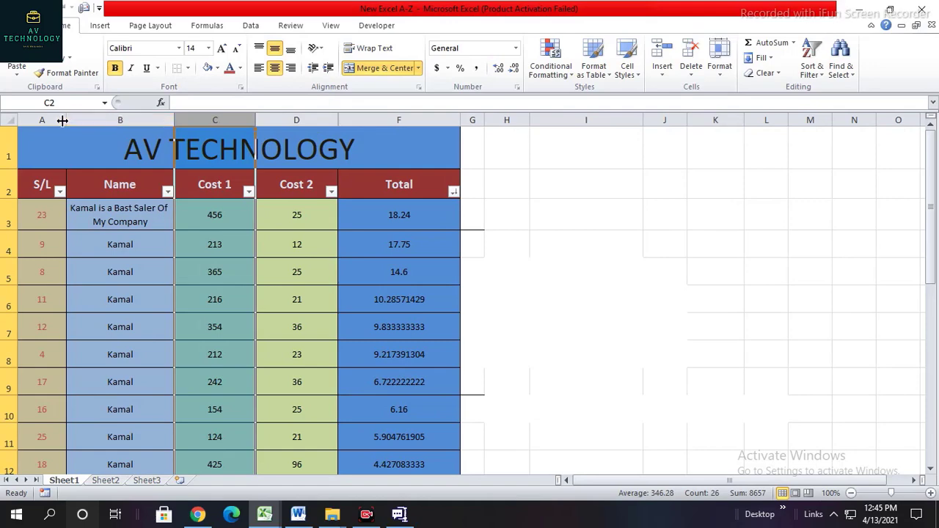
left_click_drag(66, 121, 344, 428)
left_click(148, 254)
scroll(199, 369, "up", 3)
scroll(199, 369, "up", 2)
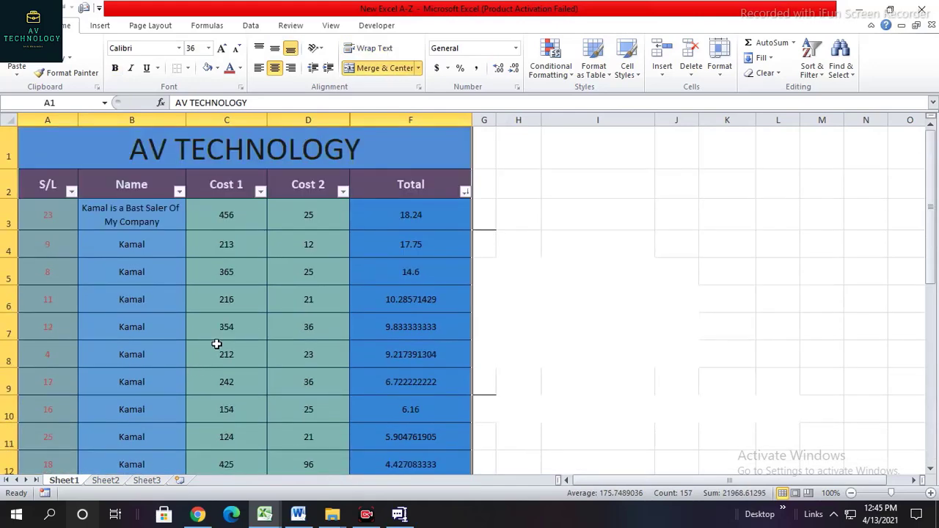
left_click(326, 304)
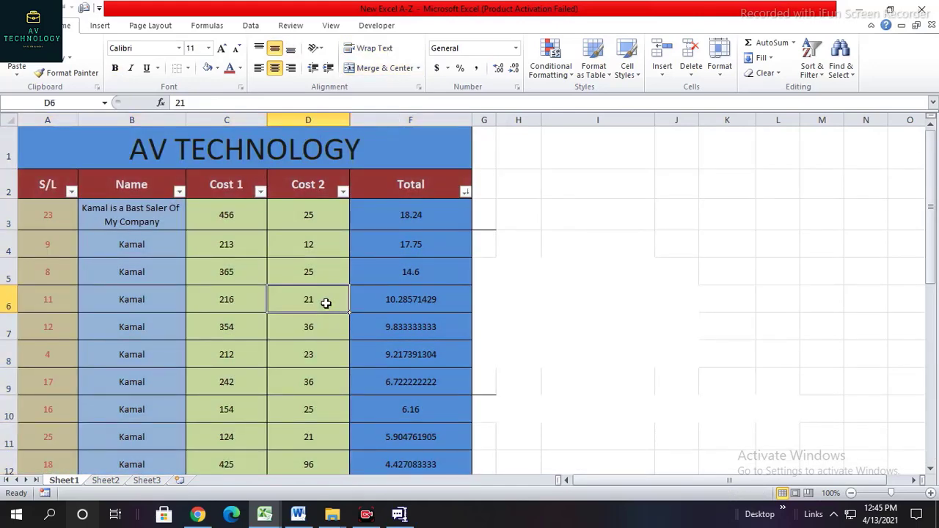